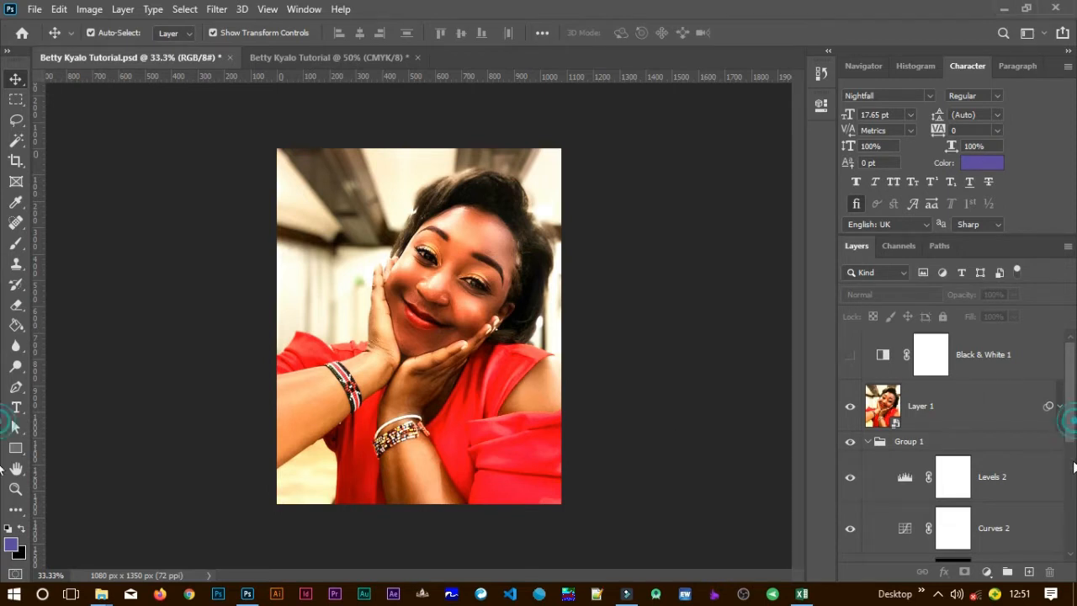
- Compare the retouched portrait with the original by showing only the Background layer and restoring the other layers
drag(1071, 429, 1069, 554)
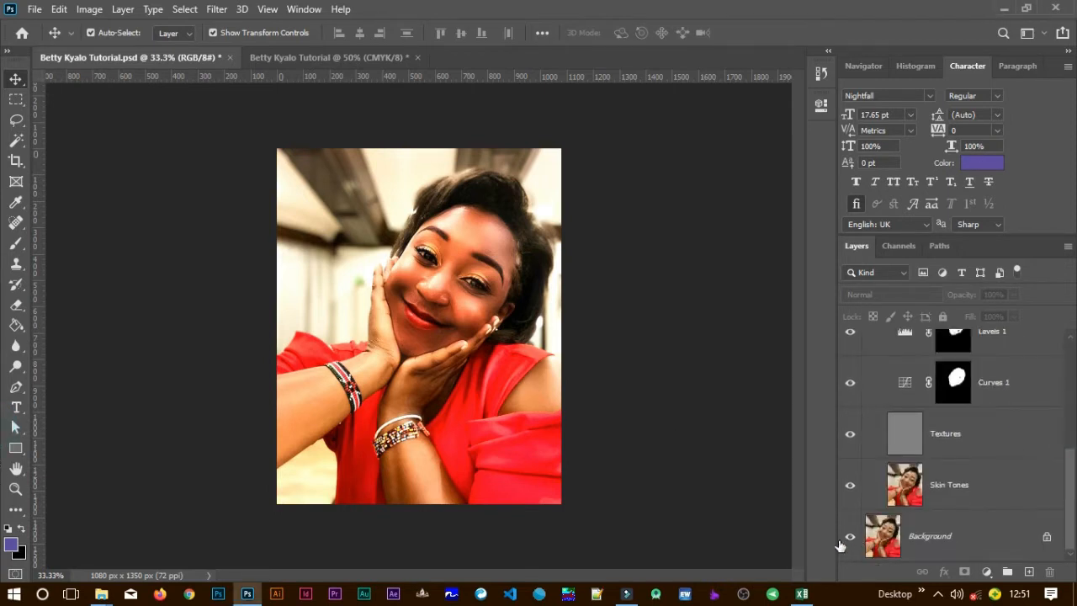
alt+click(850, 539)
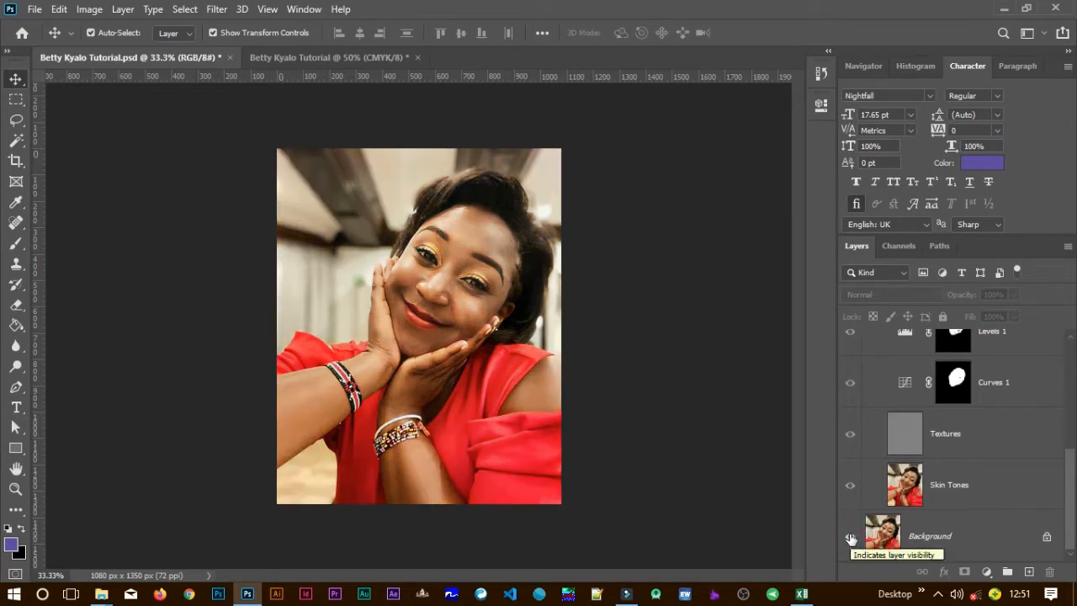
alt+click(850, 539)
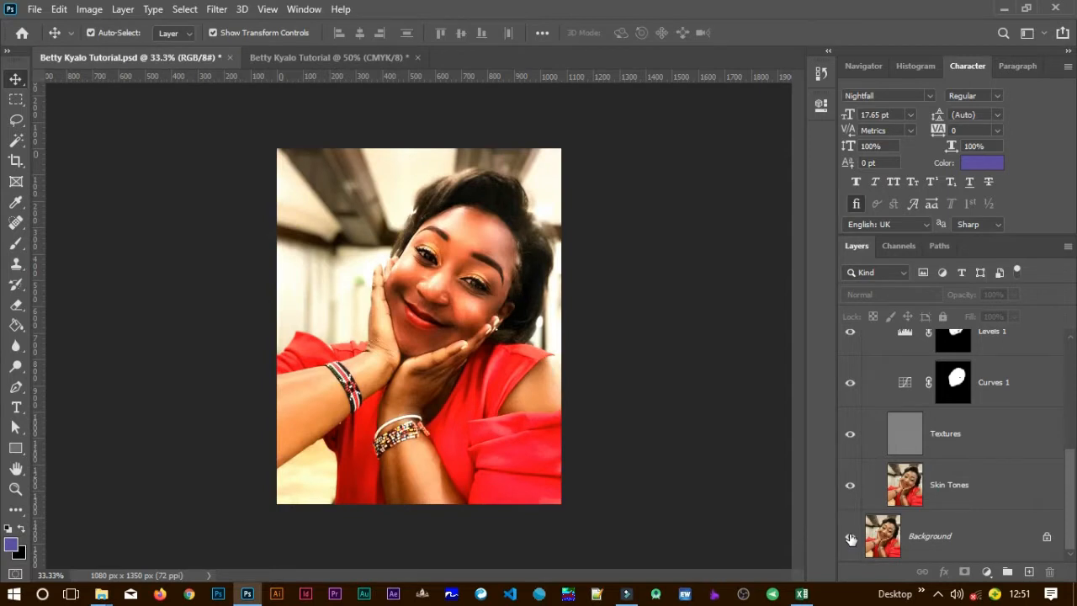
drag(1068, 535, 1068, 413)
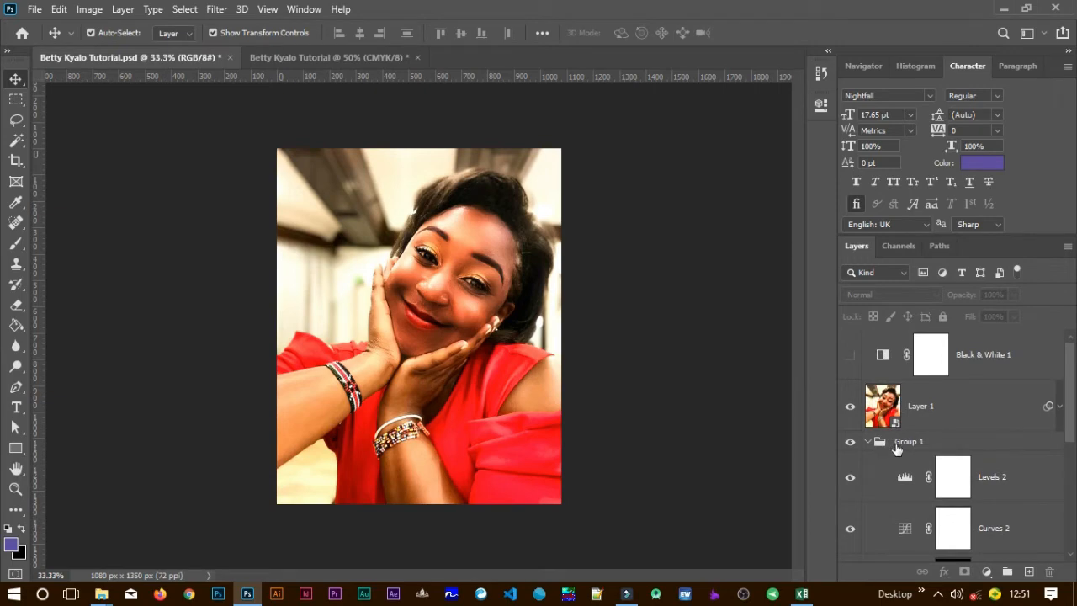
- Look through the skin tone, texture, curves and levels layers in Group 1, and collapse the group
drag(1070, 434, 1070, 553)
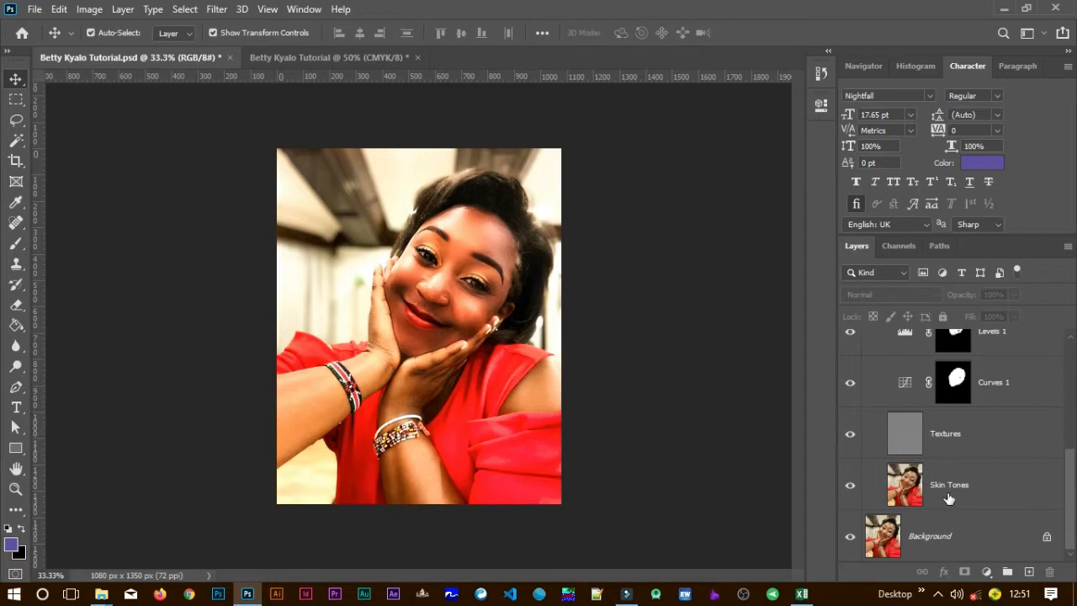
scroll(1072, 502, up, 2)
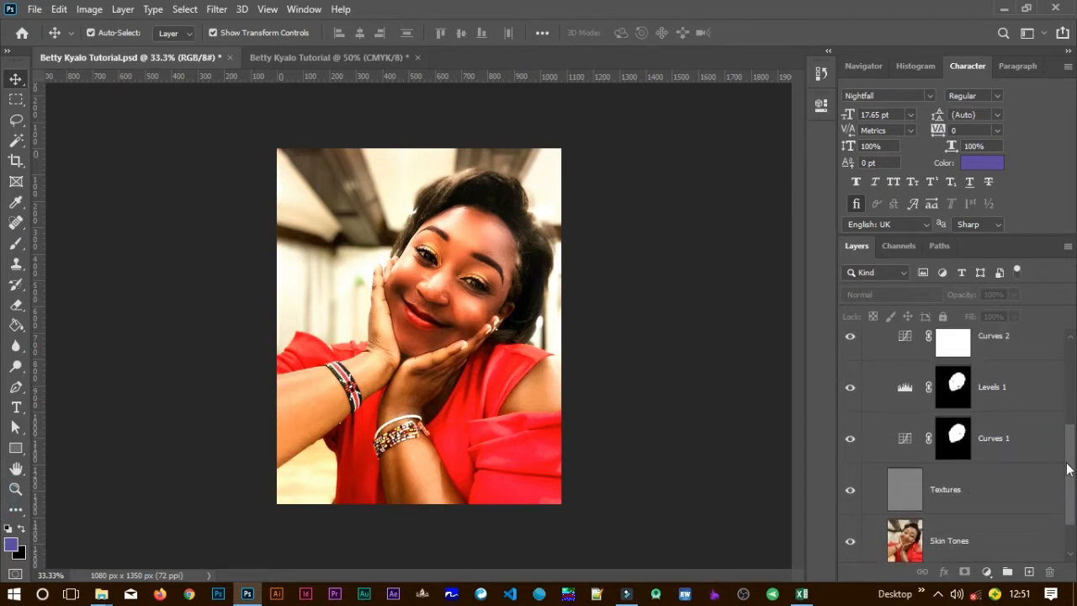
scroll(1072, 449, up, 2)
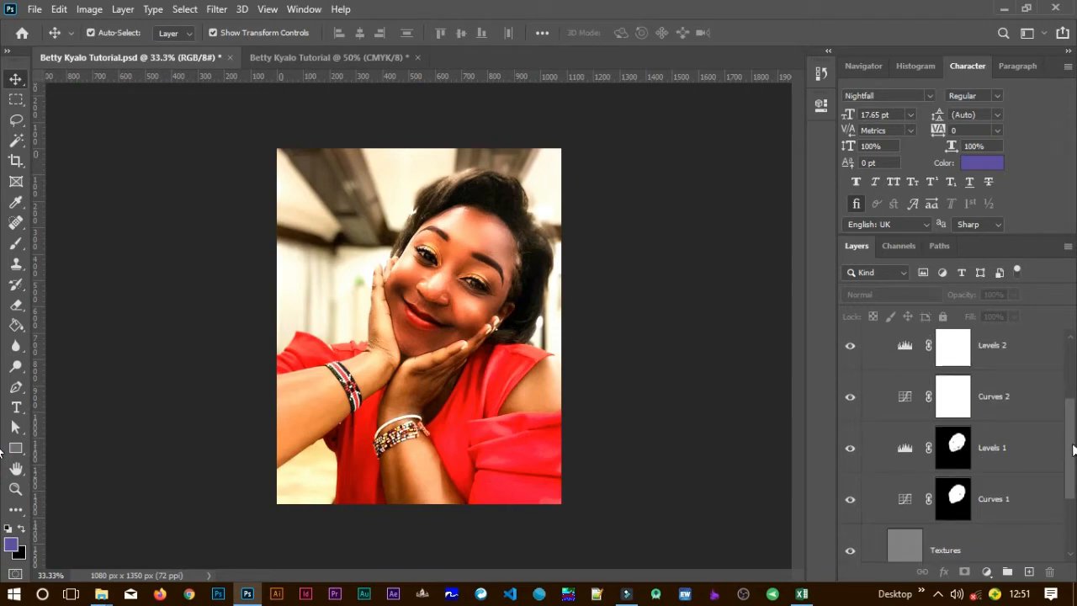
drag(1073, 450, 1071, 431)
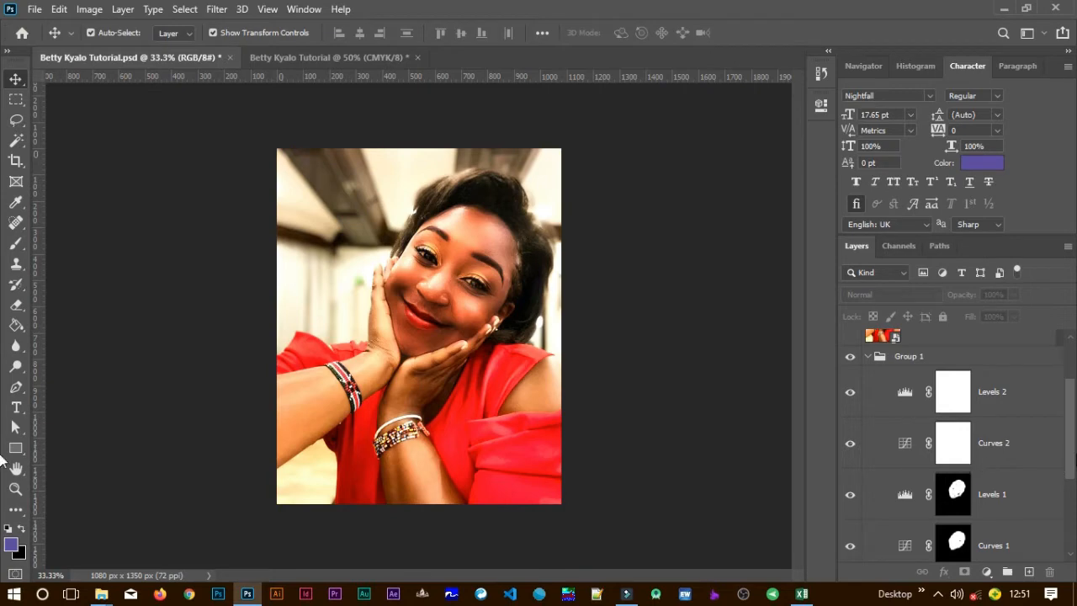
scroll(1067, 452, up, 2)
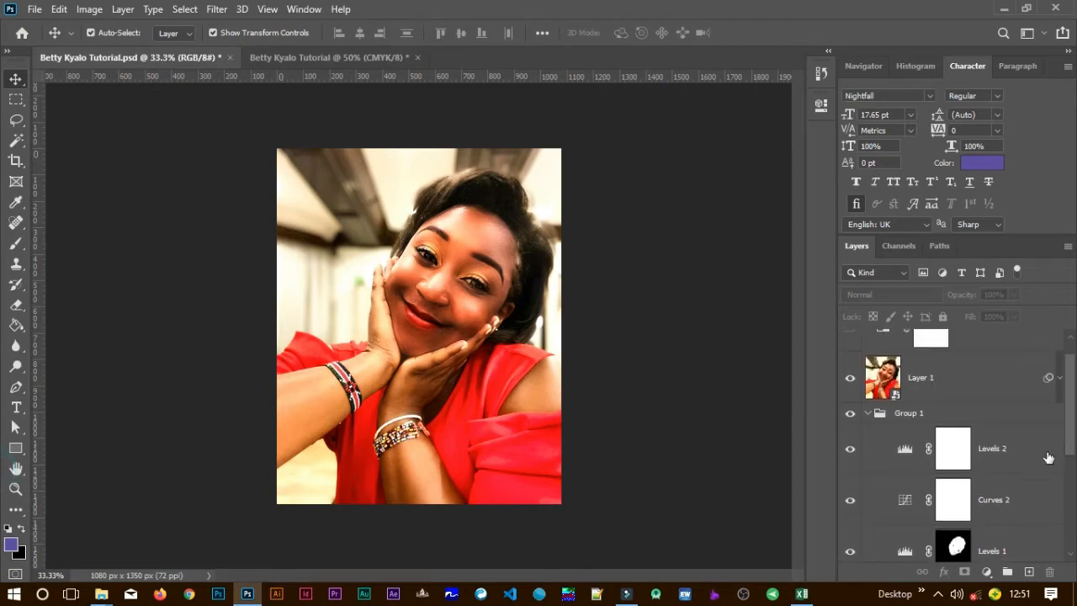
scroll(1071, 446, up, 1)
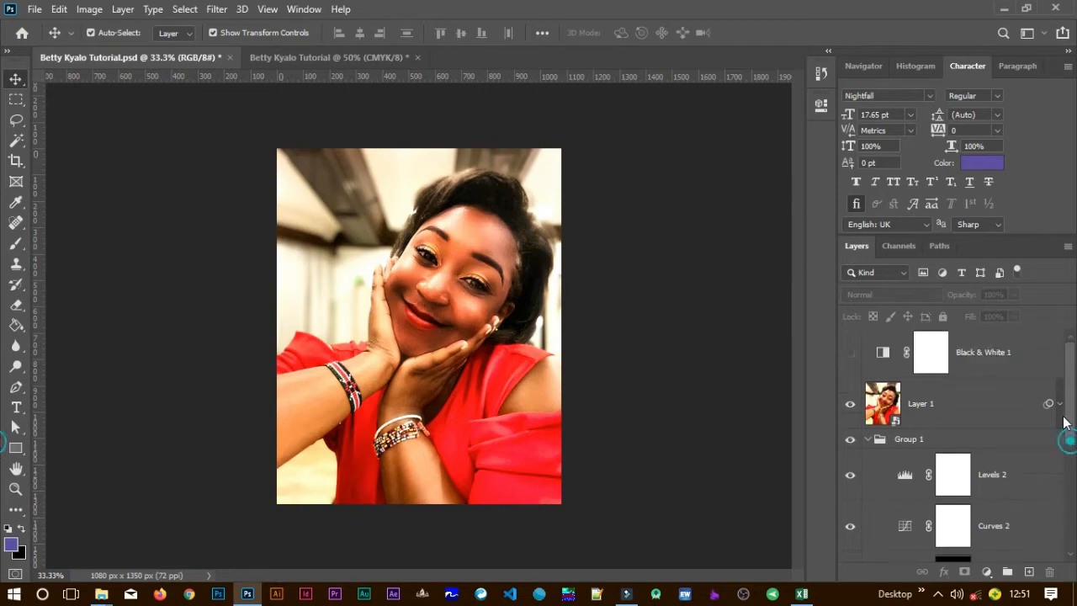
click(867, 442)
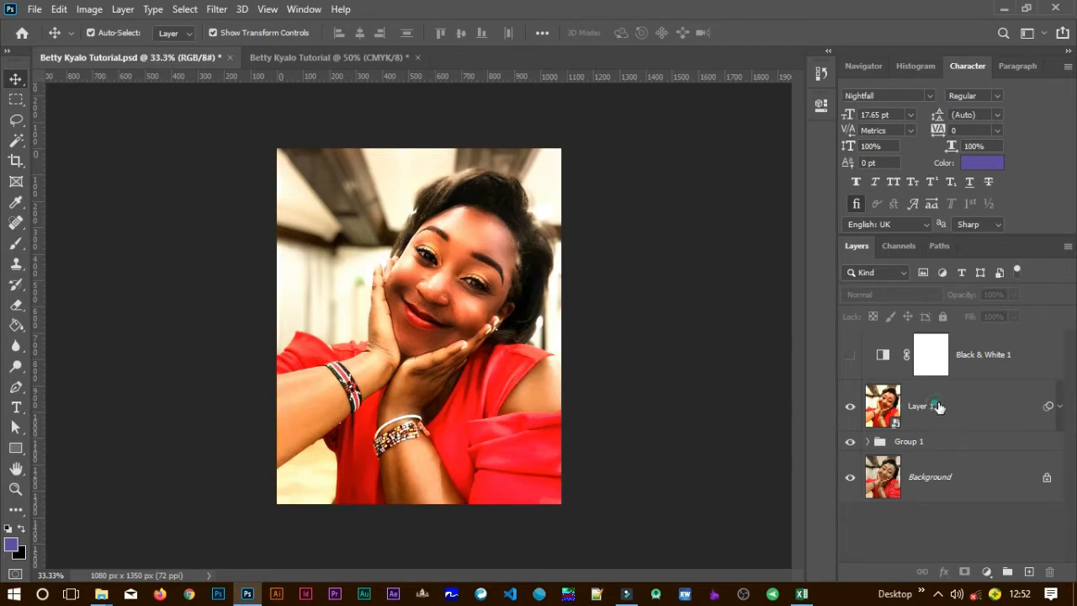
- Inspect the smart filters applied to Layer 1 and collapse them again
click(968, 406)
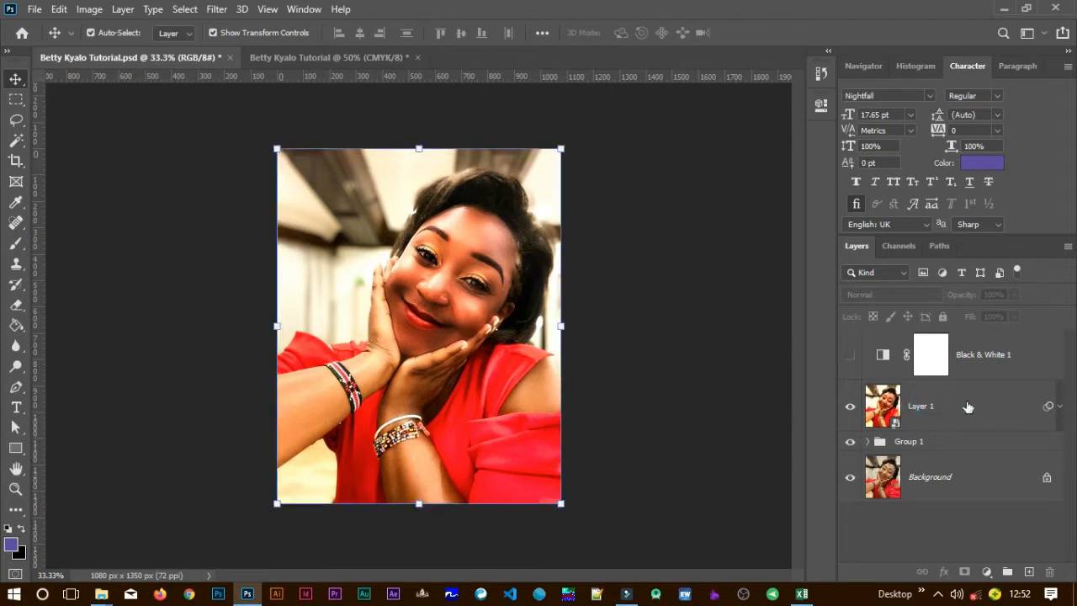
click(1060, 407)
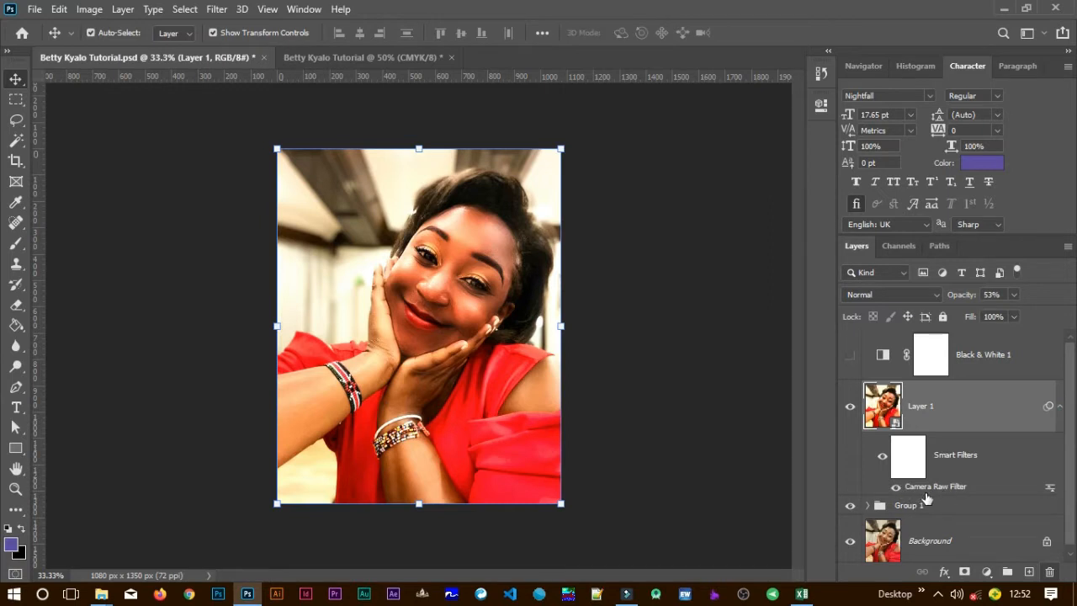
click(1060, 408)
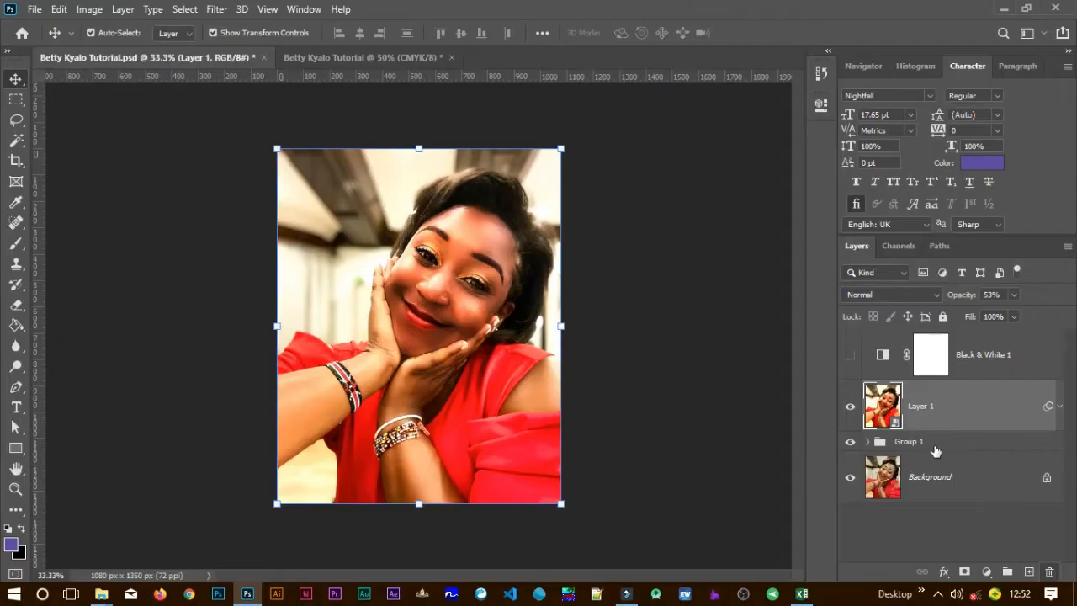
- Delete all the layers above Background, and duplicate the Background layer twice
drag(918, 447, 1051, 572)
drag(954, 364, 1050, 571)
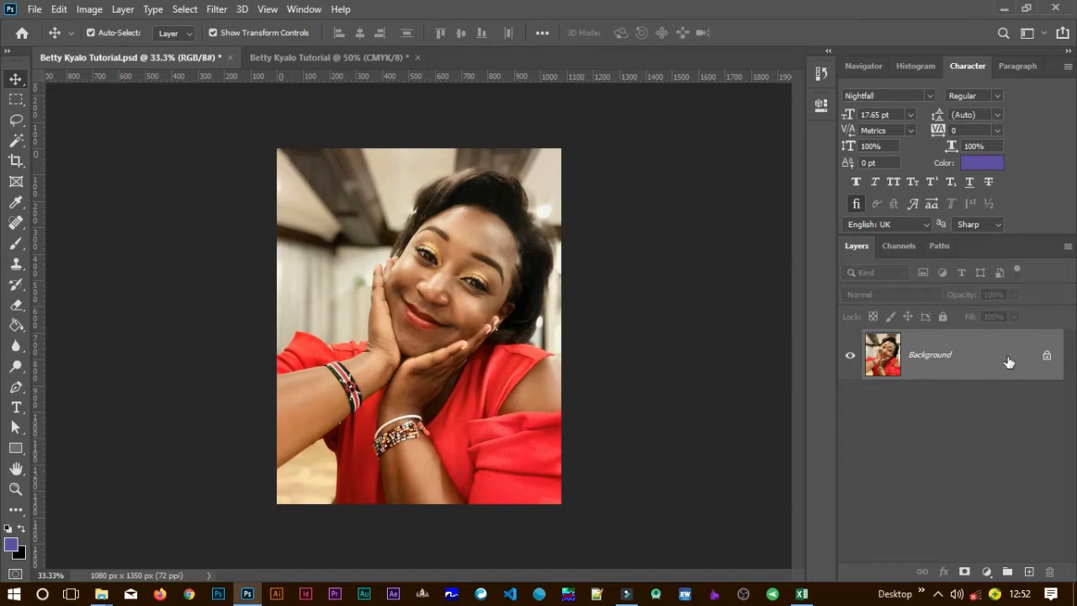
key(ctrl+j)
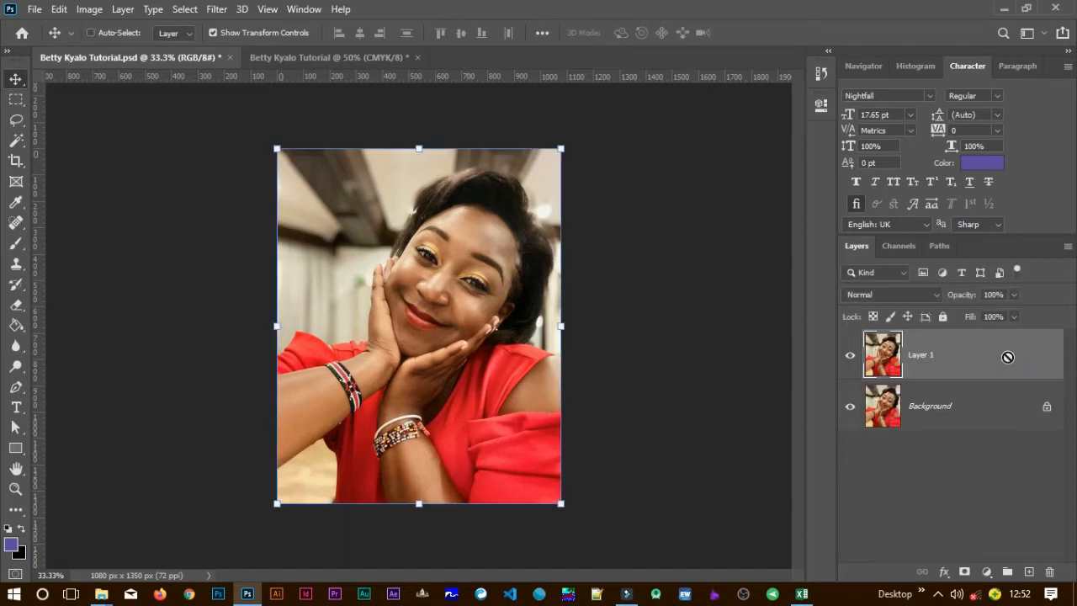
key(ctrl+j)
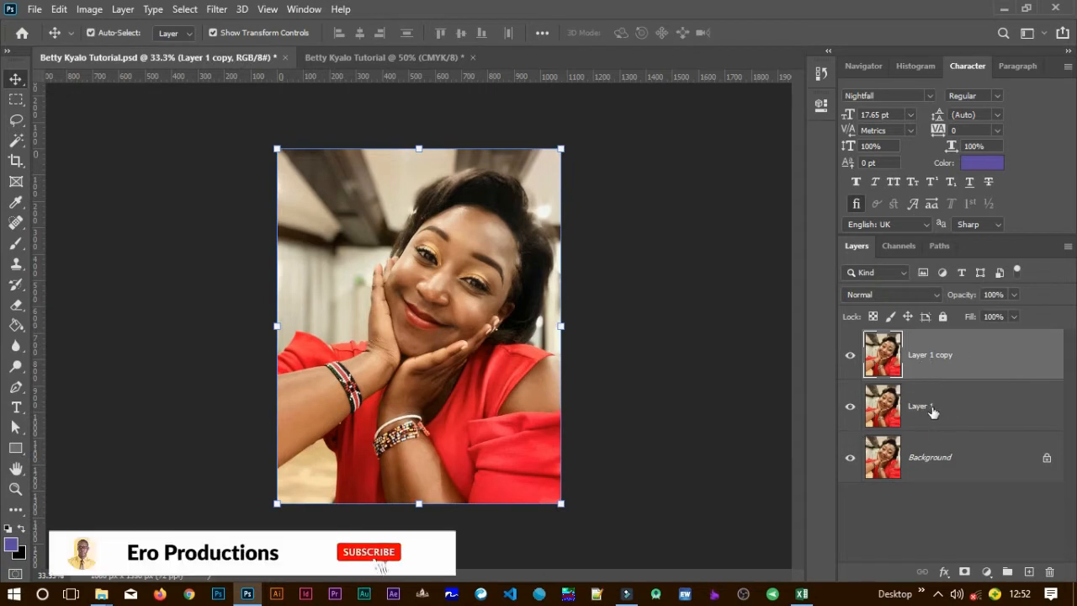
- Rename the lower duplicate layer "Skin Tones" and the upper one "Textures"
click(922, 407)
text(Skin Tones)
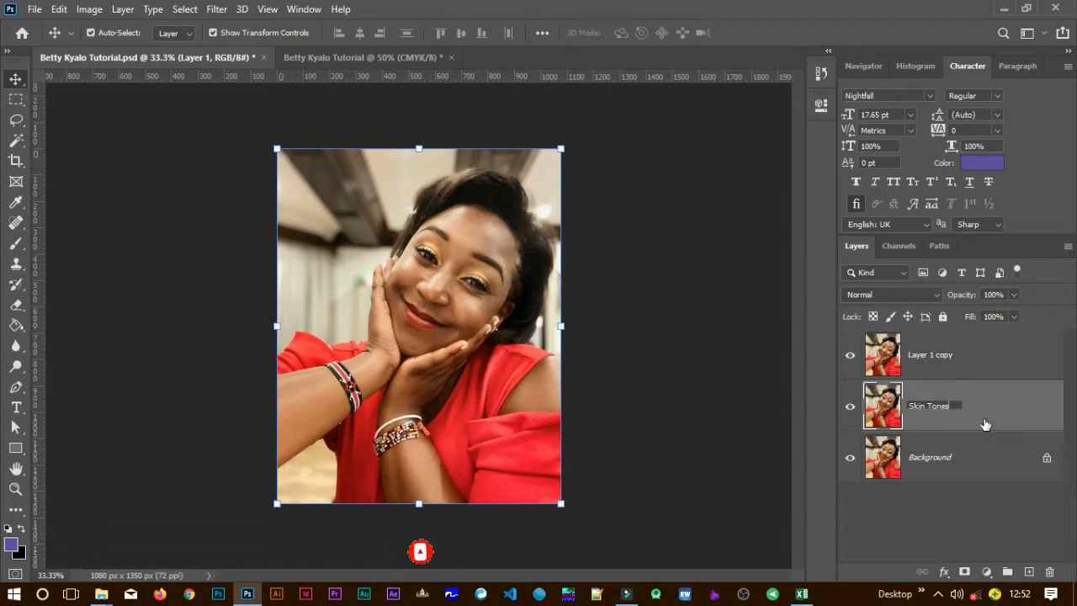
key(Return)
double_click(936, 355)
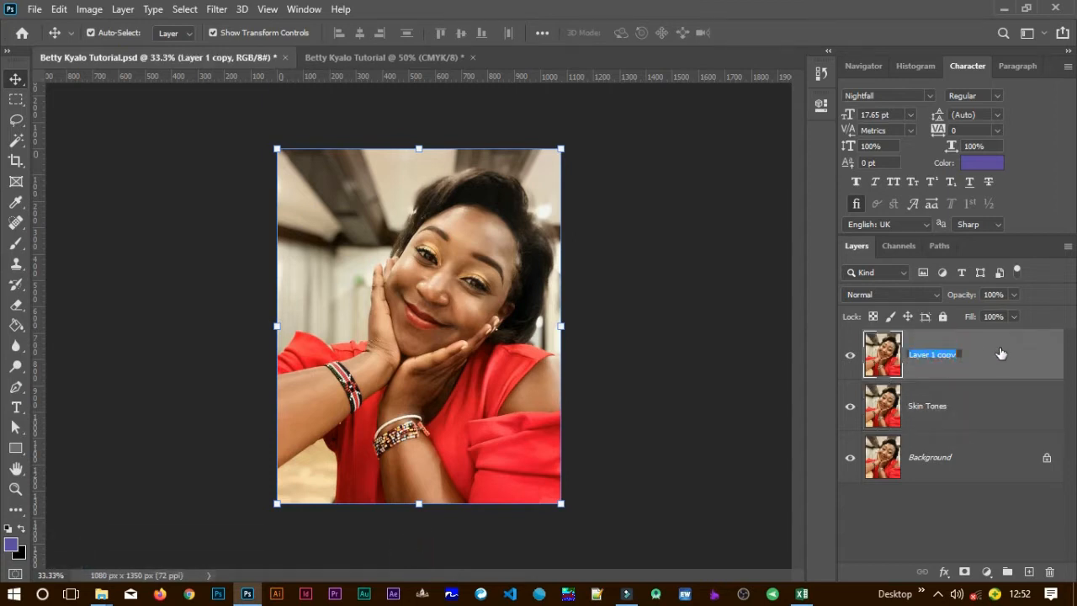
text(Textures)
key(Return)
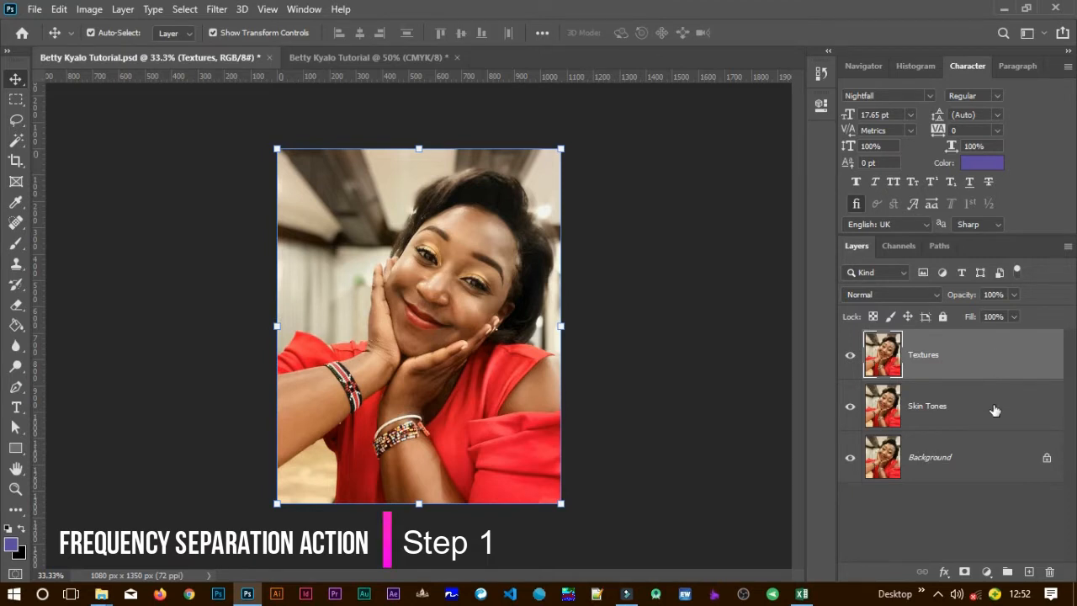
- Hide the Textures layer and make Skin Tones the active layer
click(916, 409)
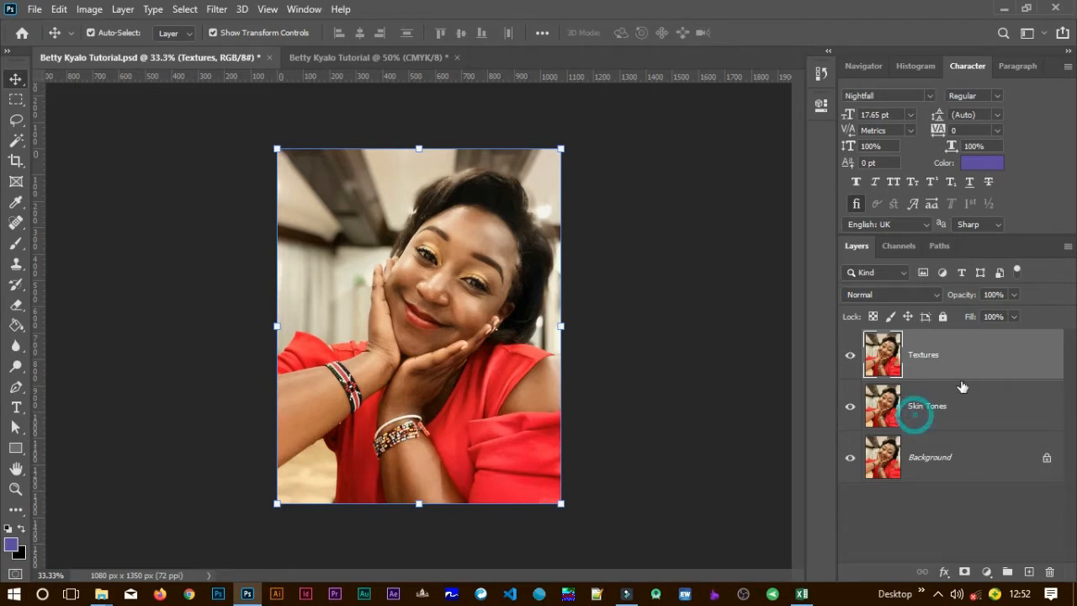
click(961, 365)
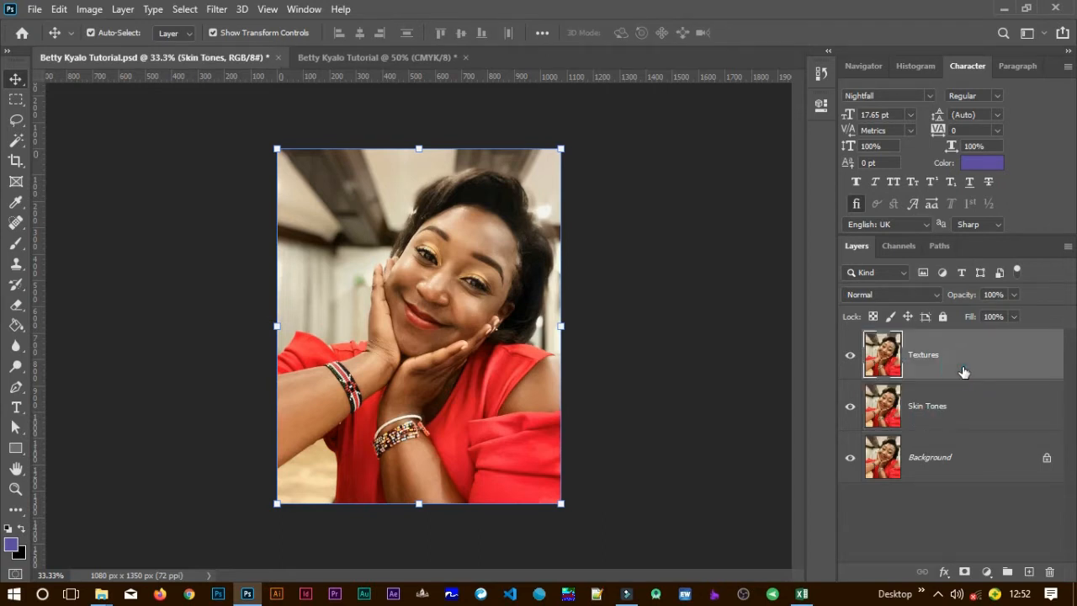
click(954, 420)
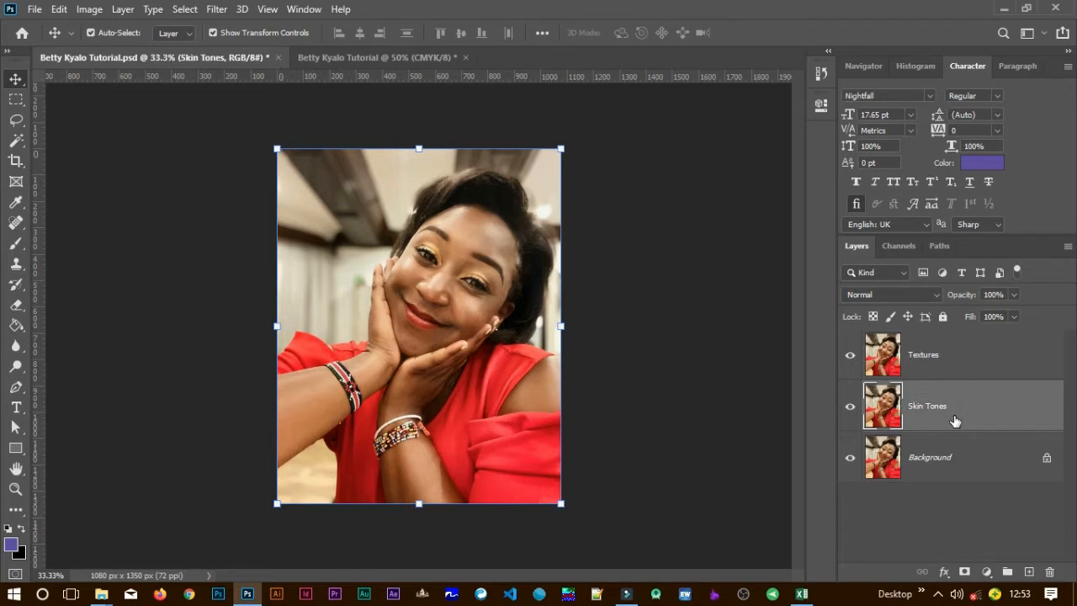
click(849, 354)
click(1008, 425)
- Start a Gaussian Blur on the Skin Tones layer with the radius lowered to 0.1 pixels, previewing the face up close
click(215, 11)
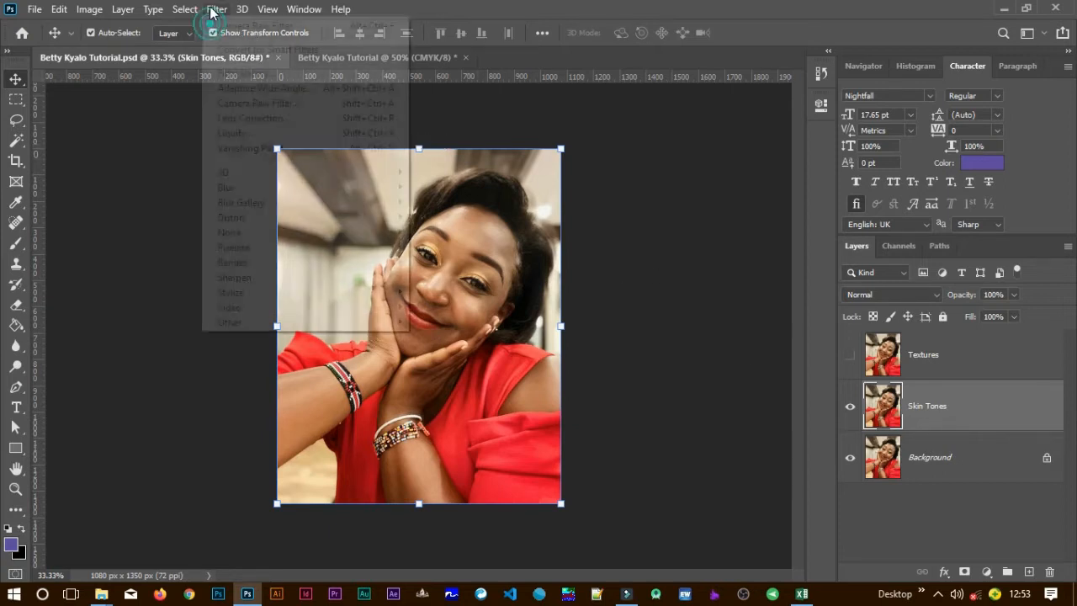
mouse_move(409, 194)
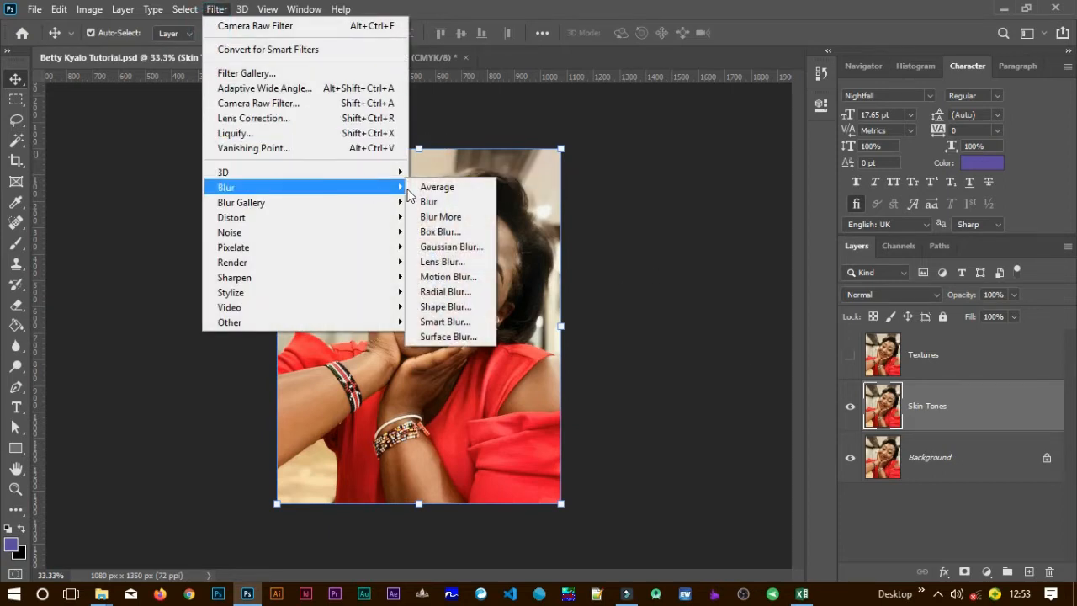
click(439, 246)
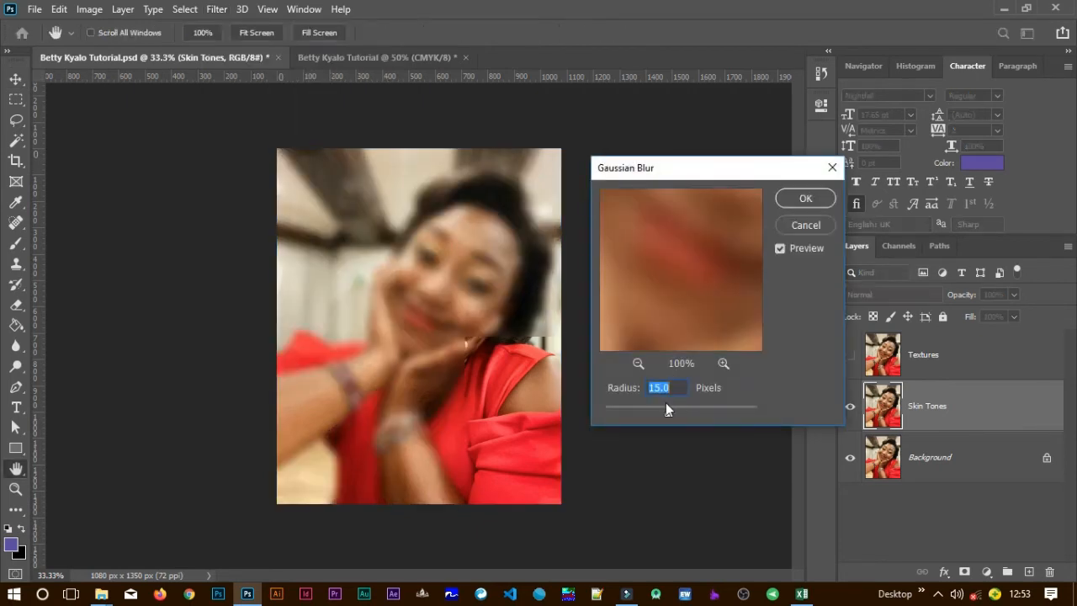
drag(667, 411, 574, 411)
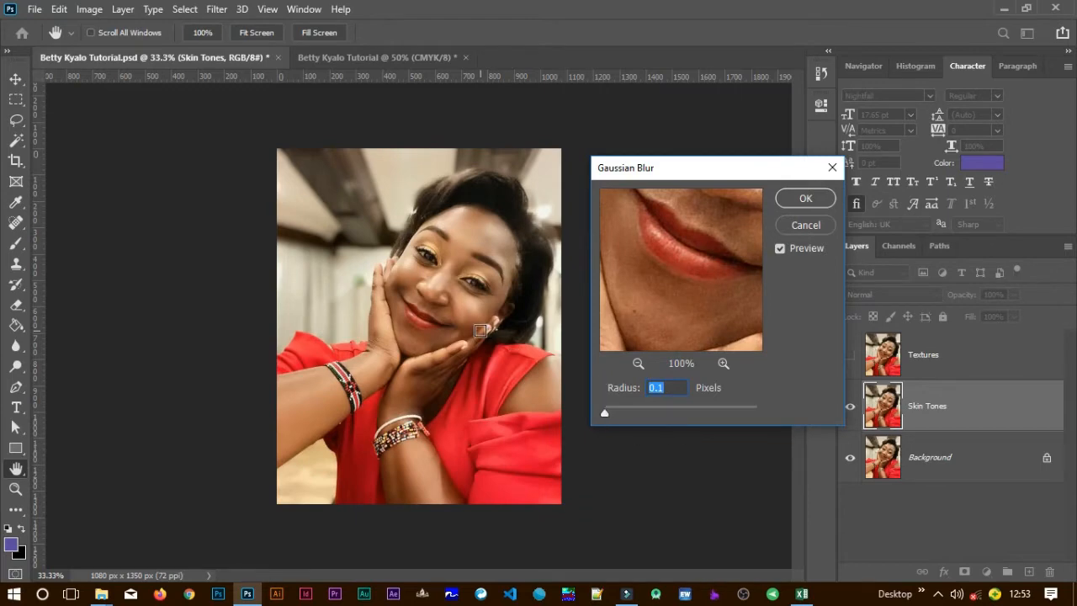
drag(458, 308, 541, 406)
drag(493, 259, 464, 387)
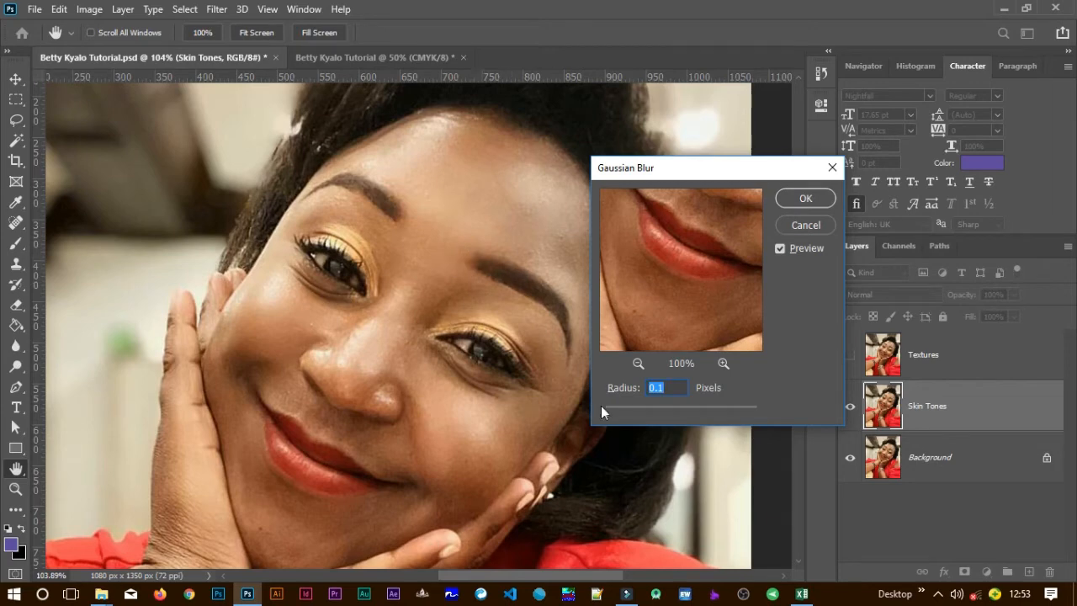
- Test stronger blur radii on the face, and apply the Gaussian Blur with a radius of 4 pixels
drag(603, 414, 620, 414)
drag(690, 253, 680, 323)
drag(701, 221, 665, 319)
drag(730, 239, 676, 303)
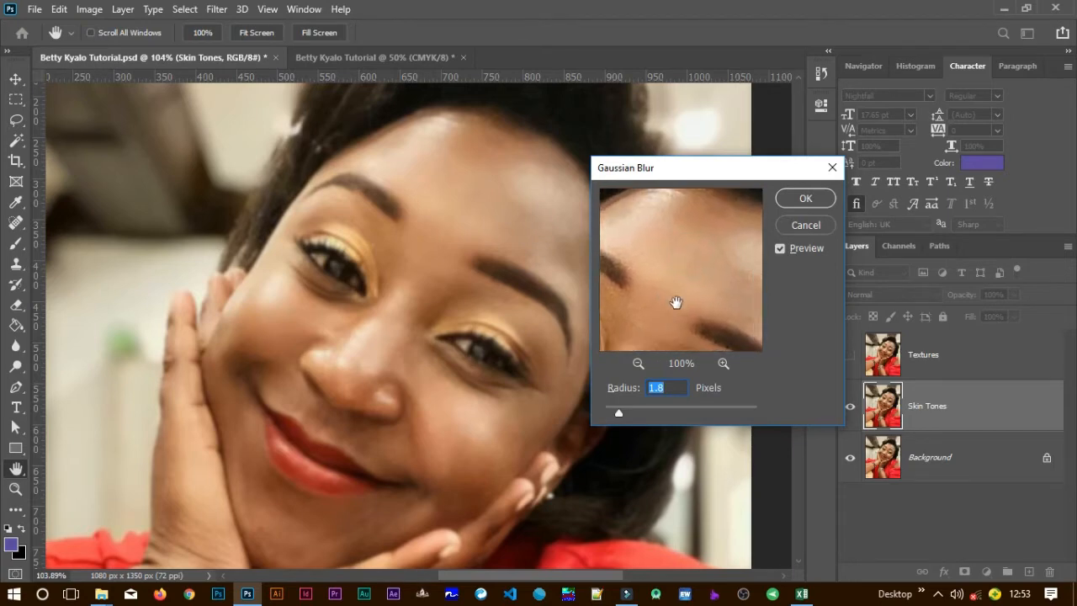
drag(619, 414, 643, 414)
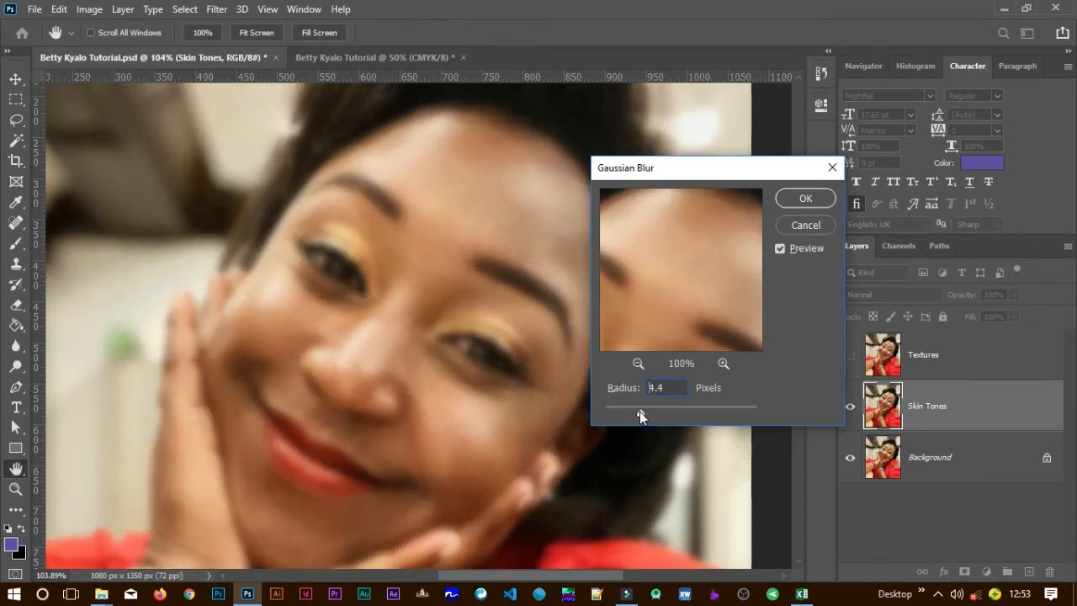
click(683, 407)
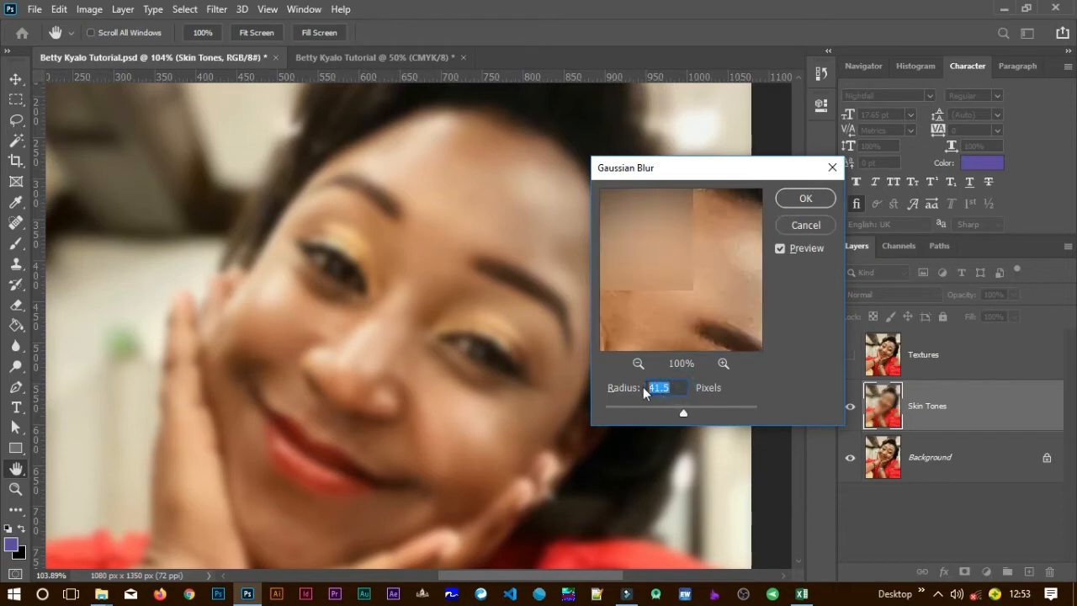
text(4)
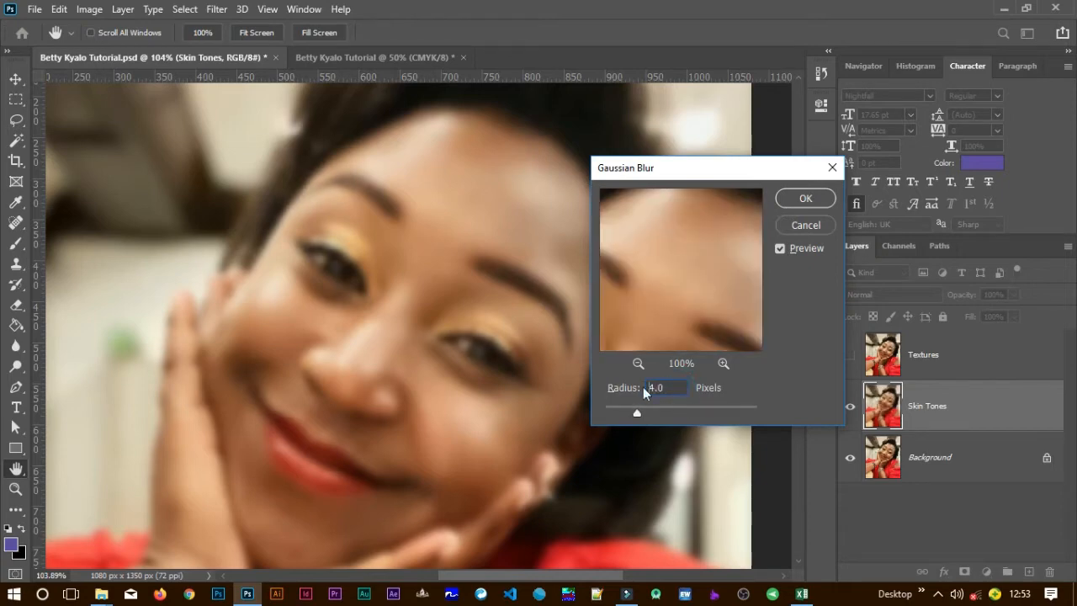
key(Return)
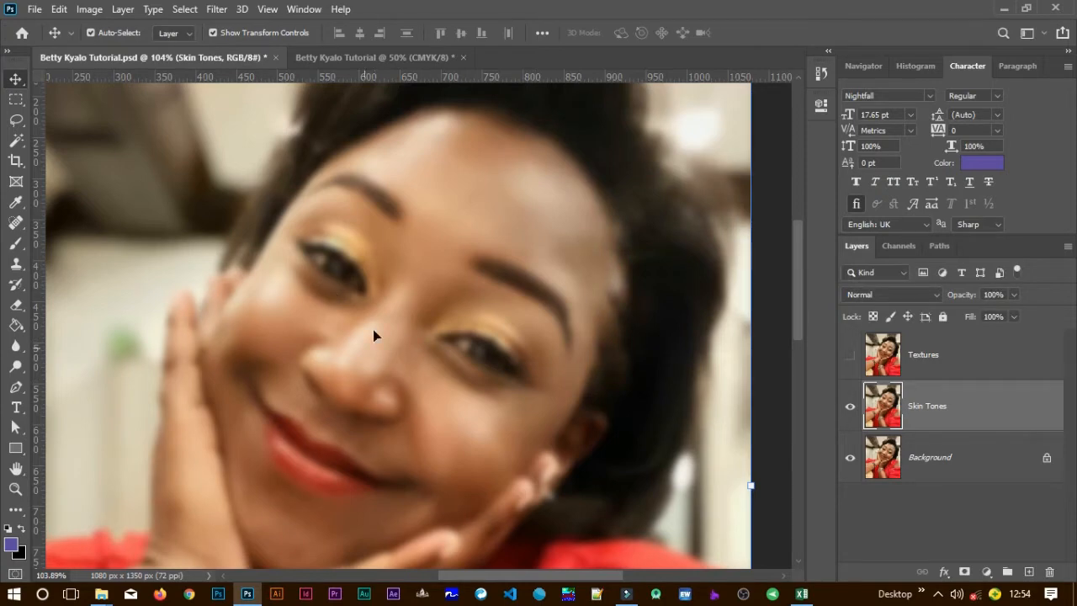
- Show the Textures layer and make it the active layer
scroll(368, 341, down, 3)
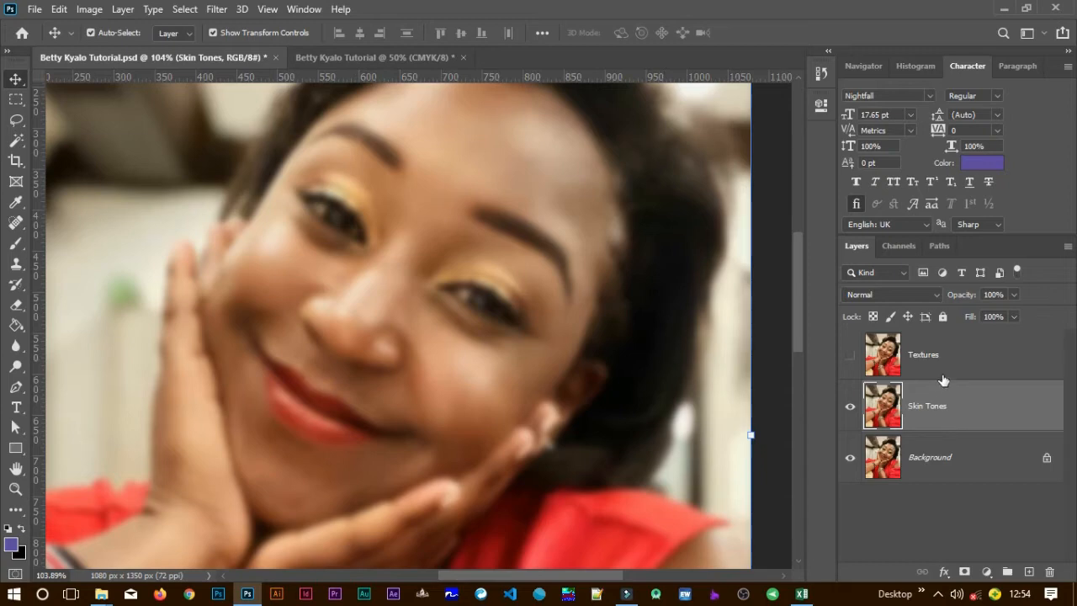
click(849, 356)
click(932, 355)
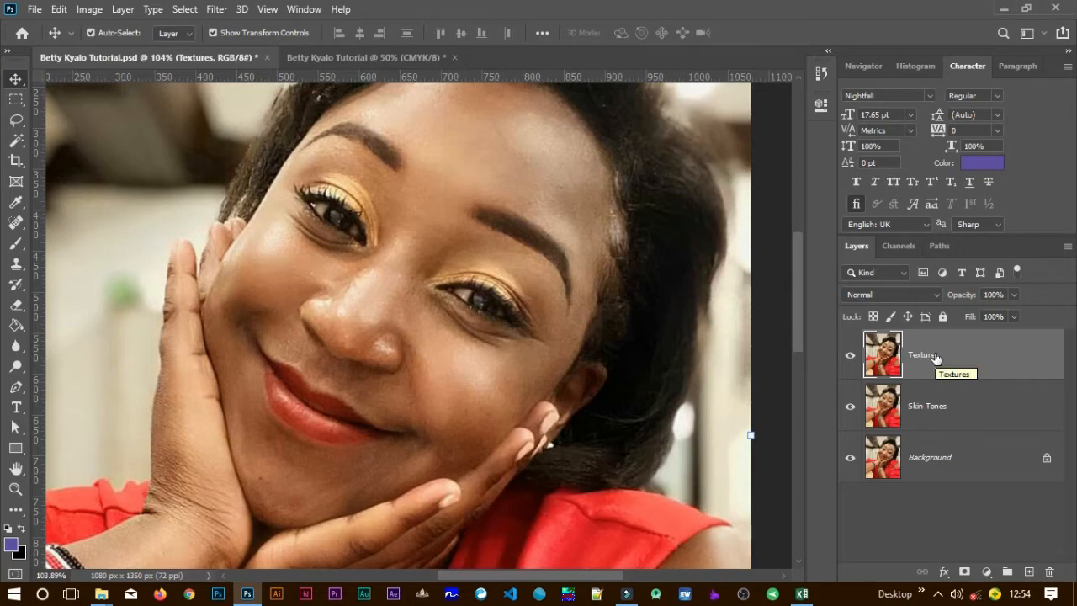
- Start Apply Image on the Textures layer, using Skin Tones as the source layer
click(851, 358)
click(90, 10)
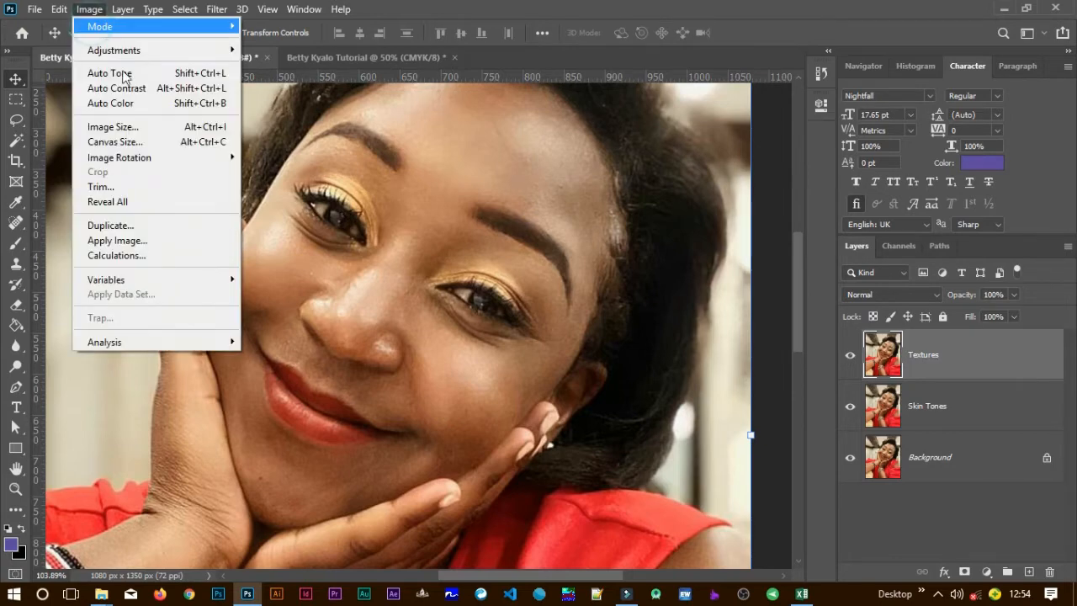
click(126, 240)
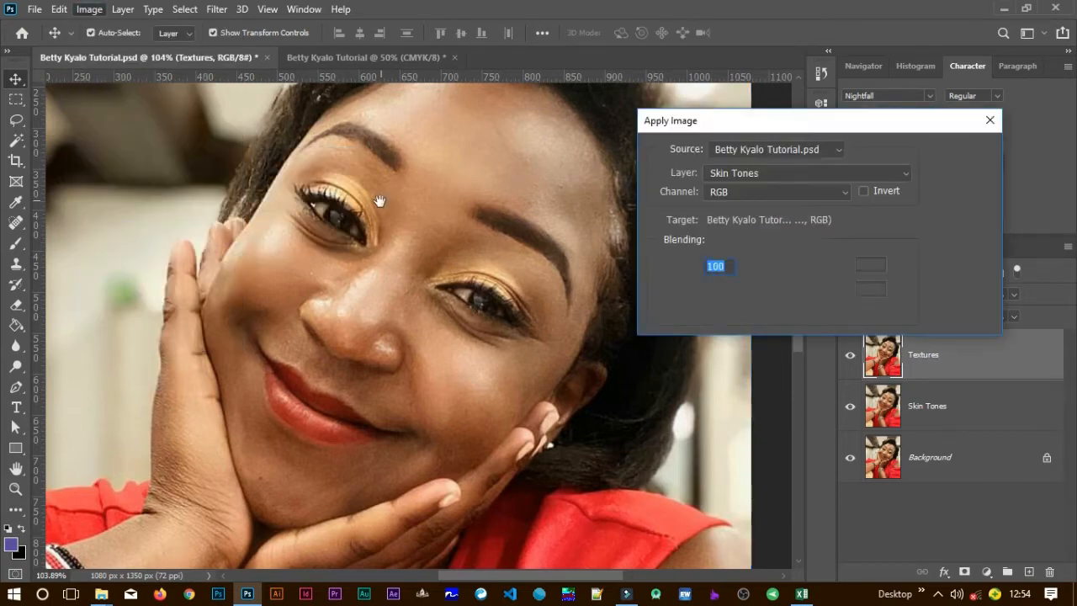
drag(830, 125, 869, 121)
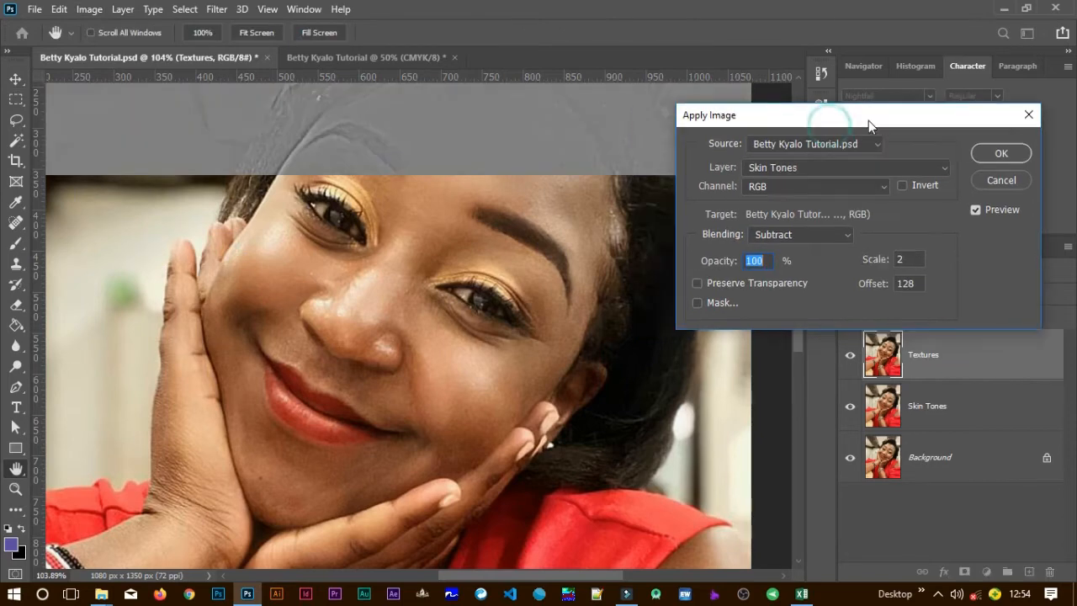
click(846, 169)
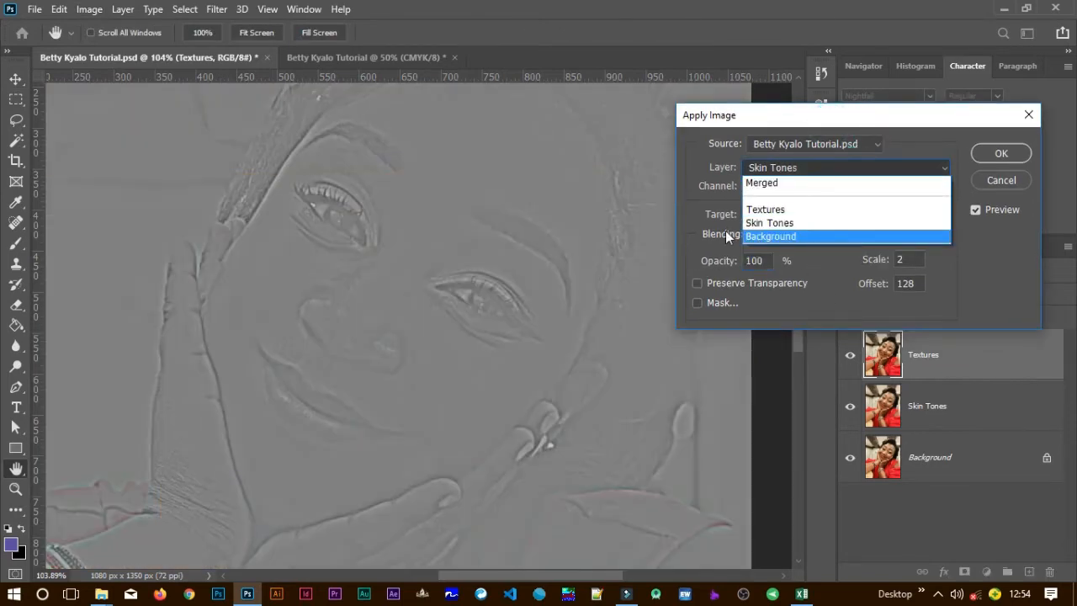
click(789, 220)
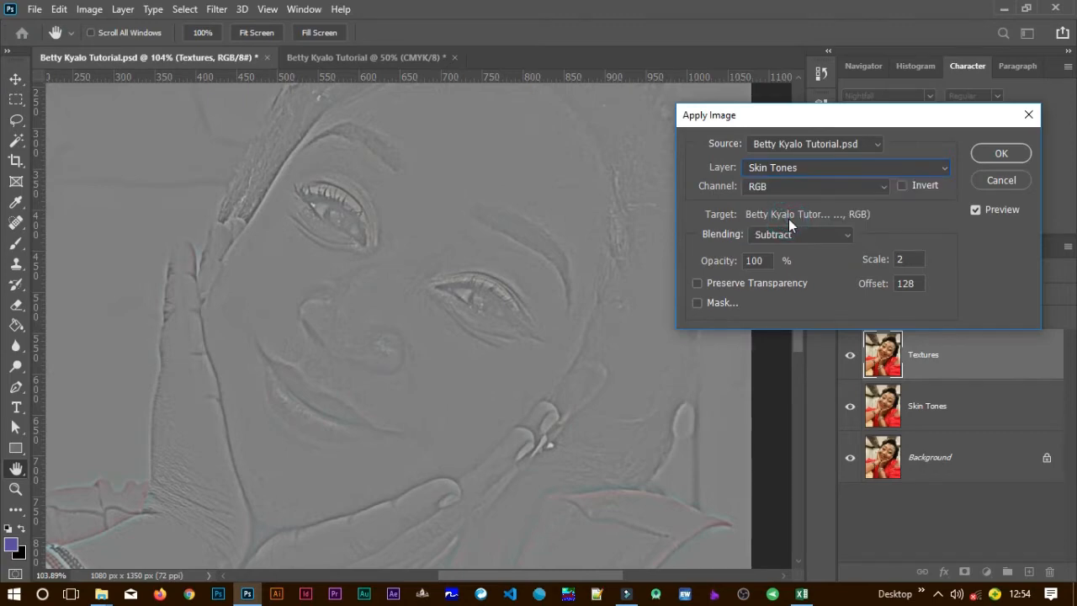
- Apply the image to Textures with Subtract blending, 100% opacity, scale 2 and offset 128
click(805, 234)
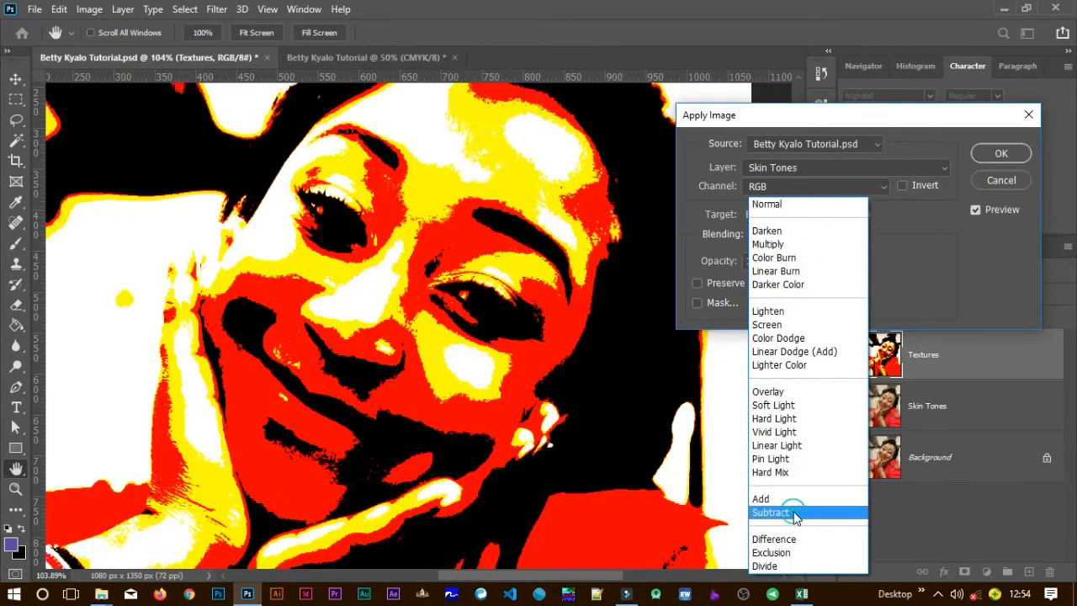
click(795, 512)
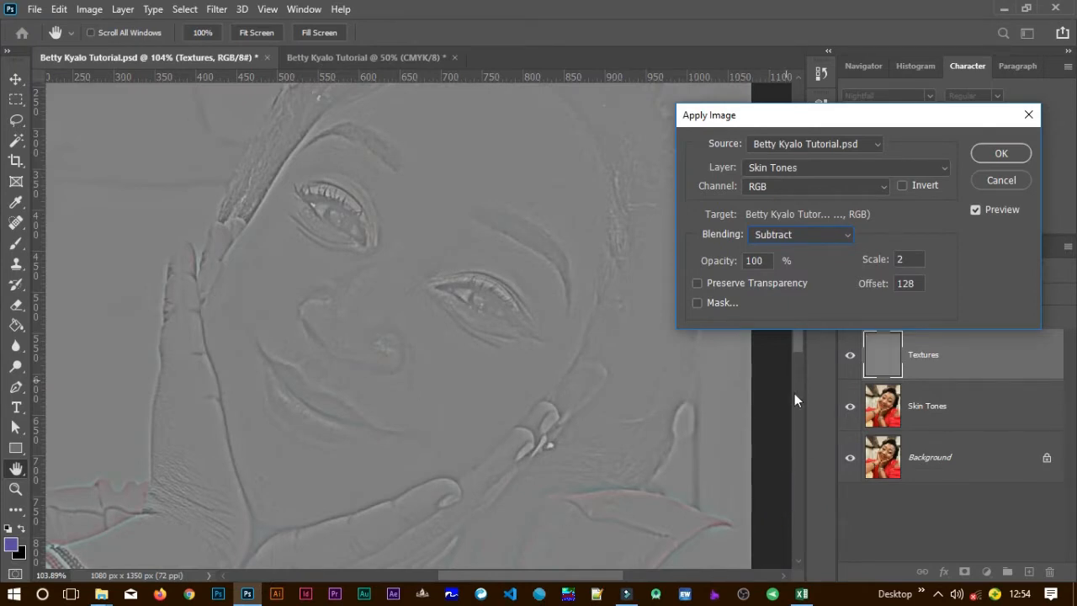
drag(819, 115, 860, 113)
double_click(945, 258)
double_click(949, 283)
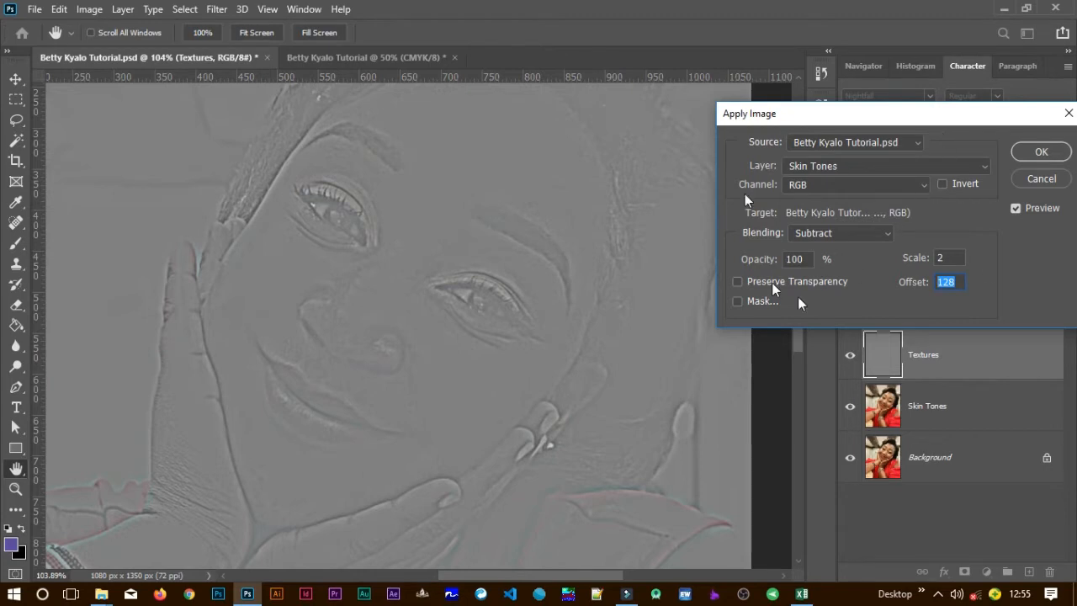
drag(950, 117, 750, 126)
click(835, 157)
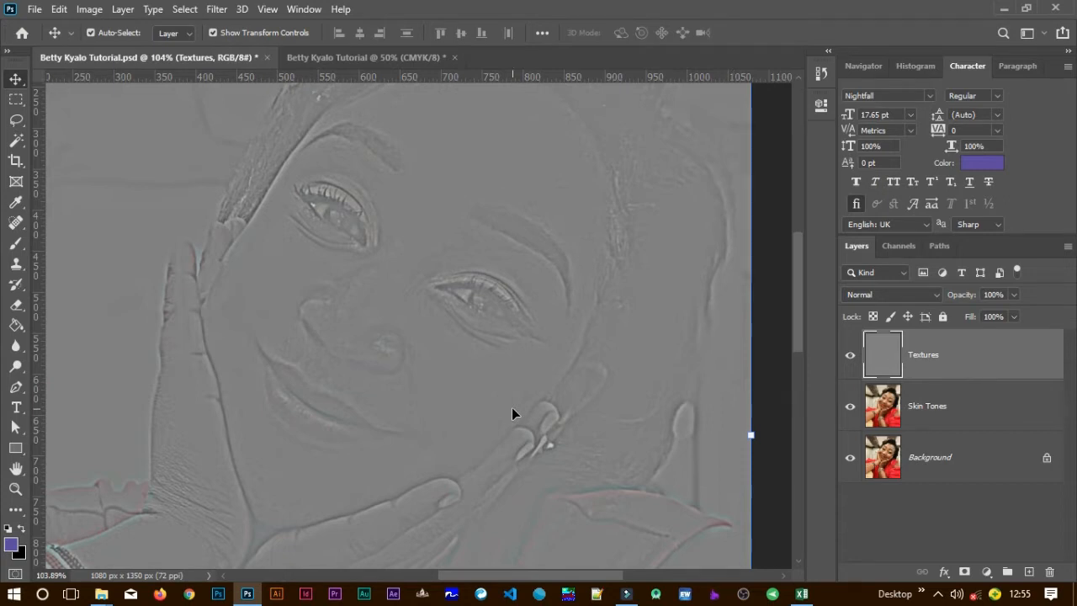
- Set the Textures layer's blend mode to Linear Light and make Skin Tones the active layer
click(885, 296)
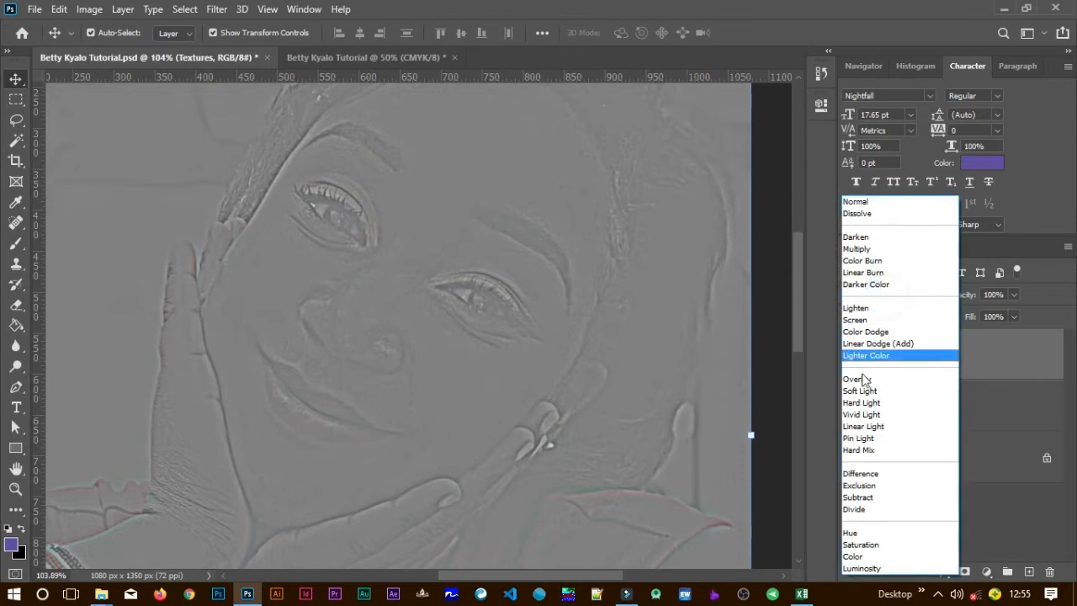
click(907, 426)
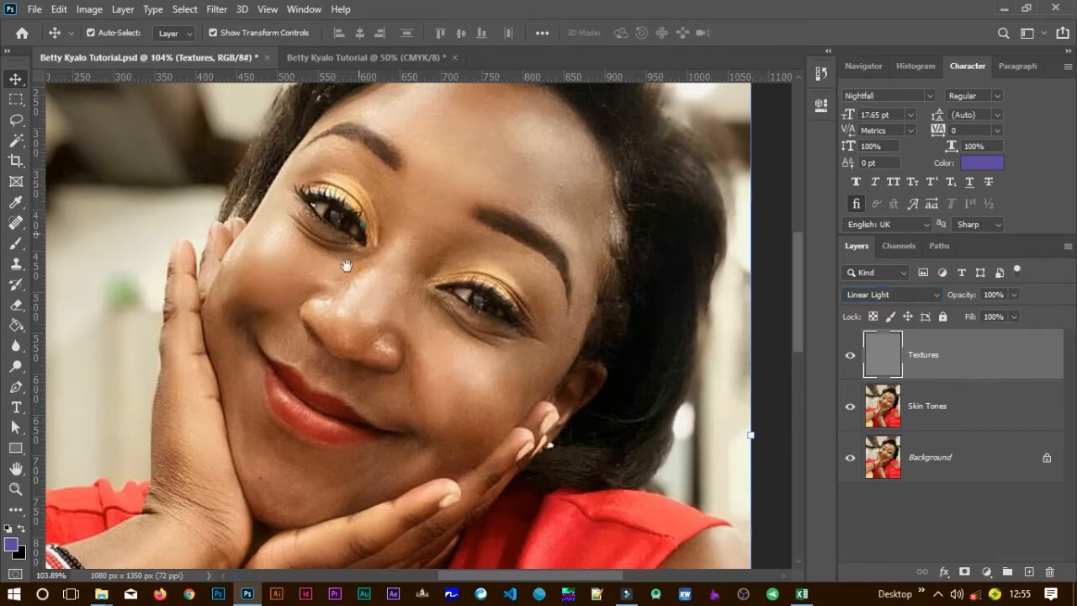
drag(347, 266, 317, 336)
click(966, 400)
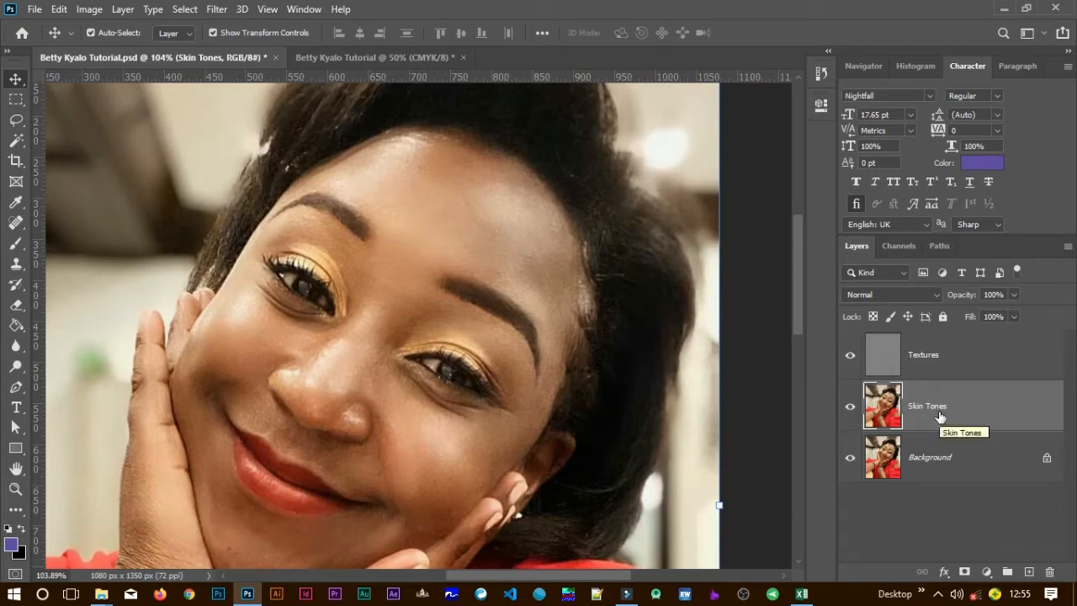
- Lasso the central forehead skin on the Skin Tones layer with an 18 px feather
click(16, 119)
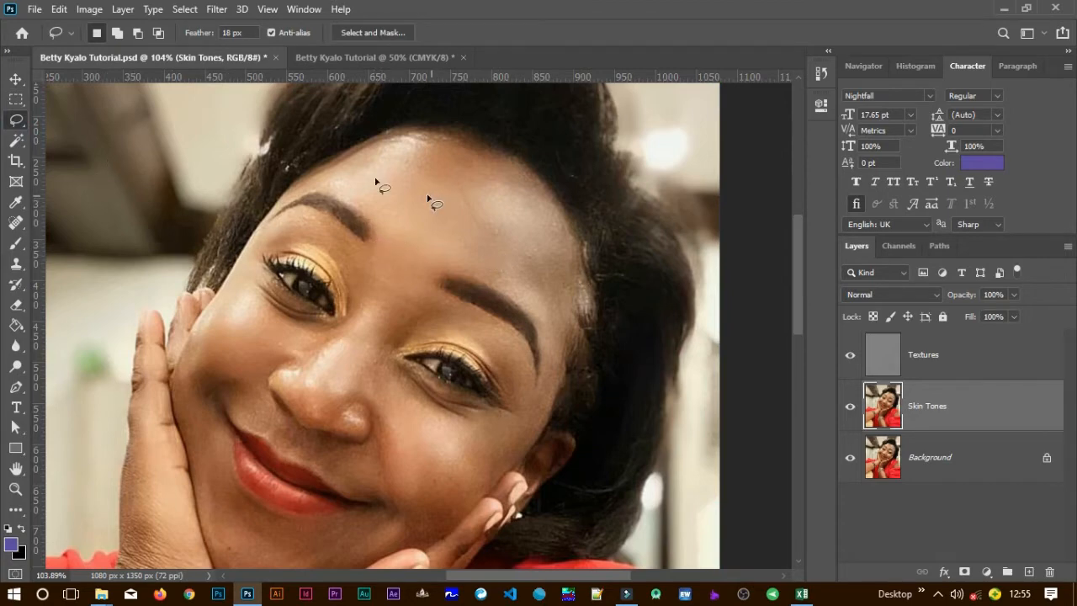
double_click(253, 34)
click(249, 32)
mouse_move(404, 144)
mouse_down()
mouse_move(372, 175)
mouse_move(385, 235)
mouse_move(515, 271)
mouse_move(550, 263)
mouse_move(557, 219)
mouse_move(460, 152)
mouse_move(395, 159)
mouse_up()
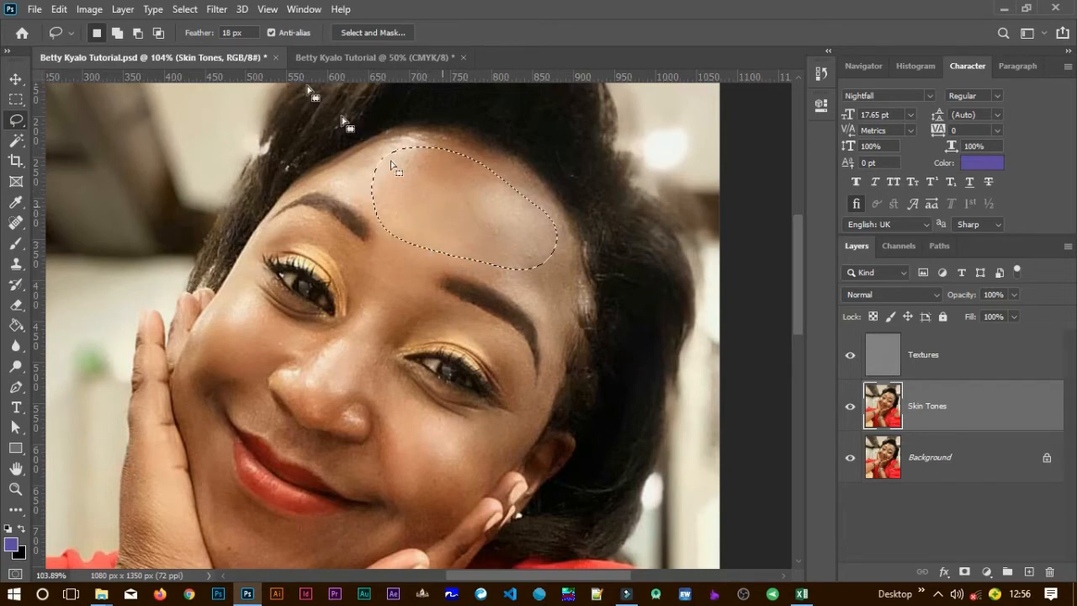
- Apply a Gaussian Blur with a radius of 15 pixels to the selected forehead area
click(216, 11)
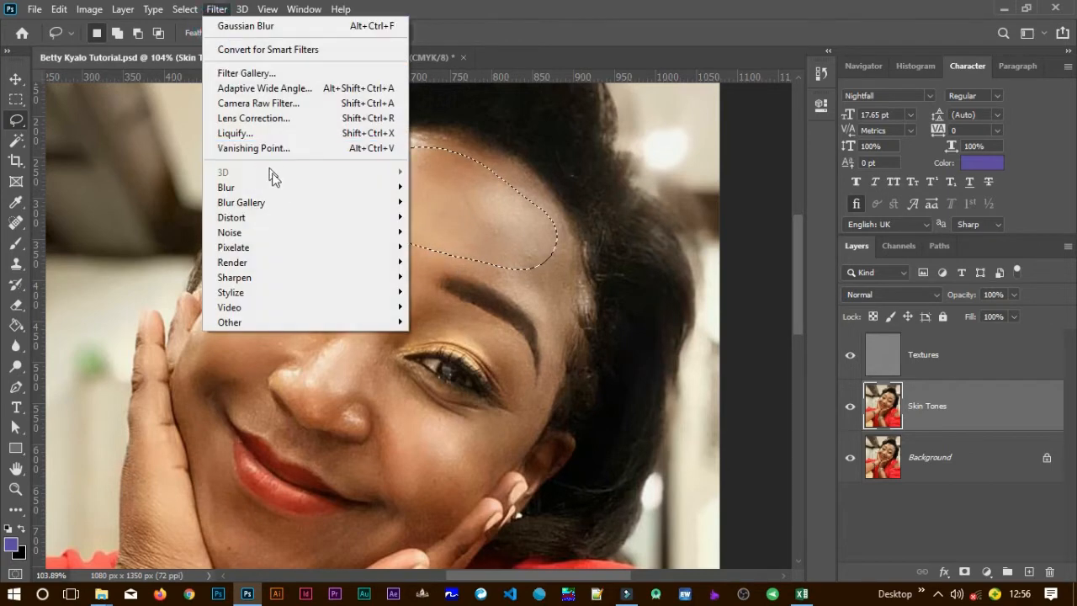
mouse_move(300, 190)
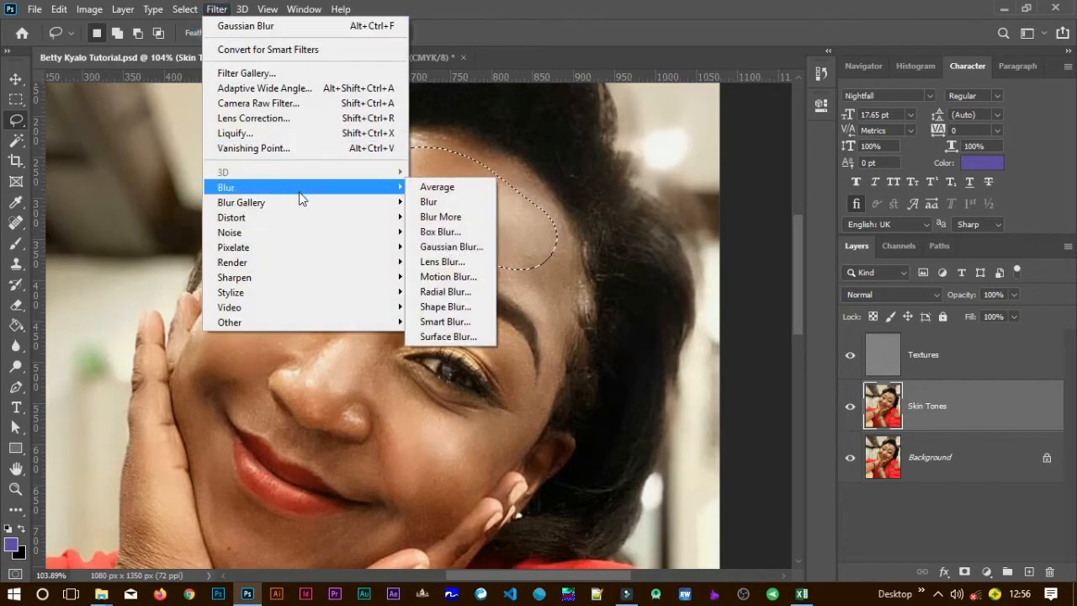
click(435, 246)
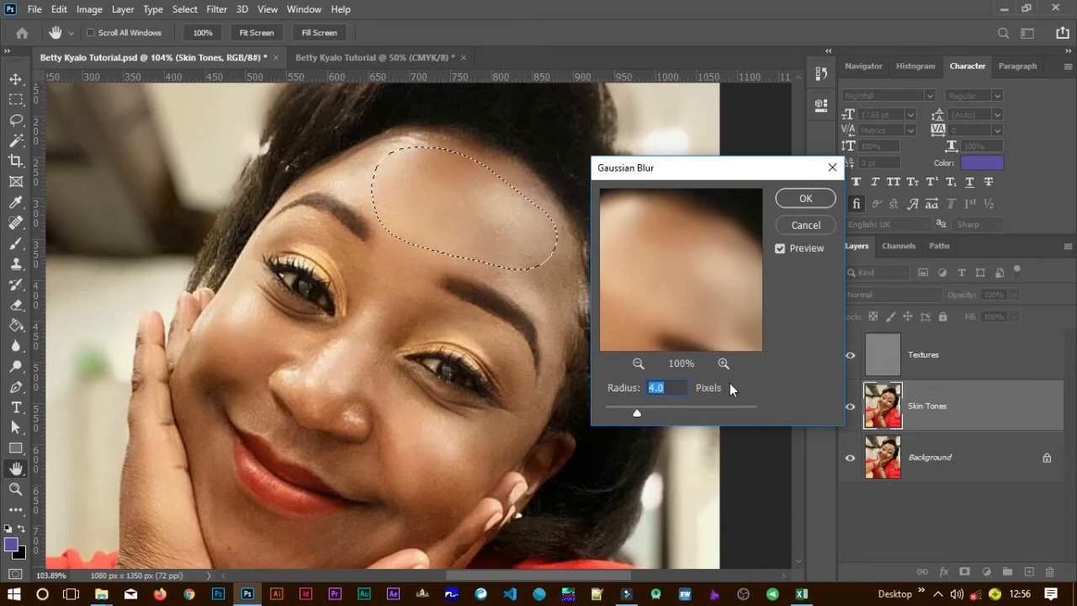
text(15)
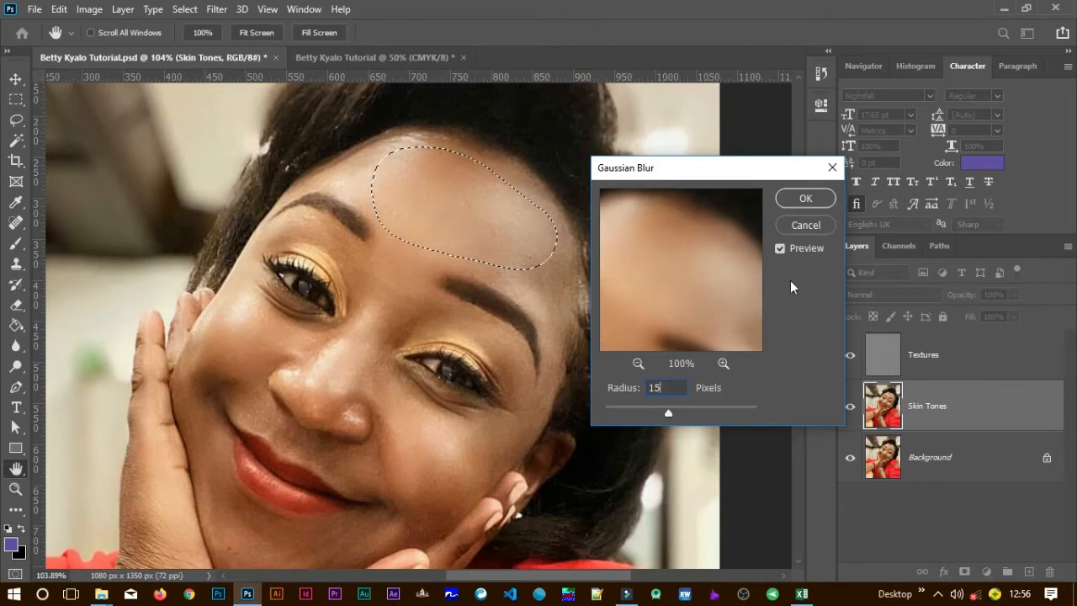
click(818, 199)
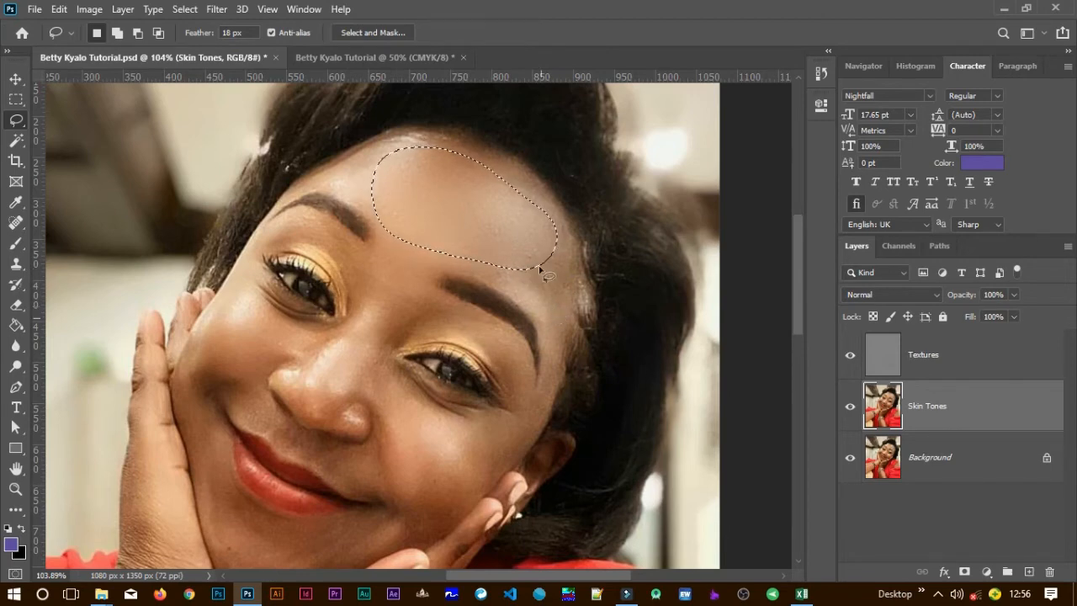
- Lasso the temple beside the right-hand eyebrow and the eyelid below that brow in turn, reapplying the last Gaussian Blur to each
mouse_move(546, 272)
mouse_down()
mouse_move(555, 353)
mouse_move(570, 257)
mouse_move(557, 251)
mouse_move(546, 296)
mouse_up()
right_click(549, 294)
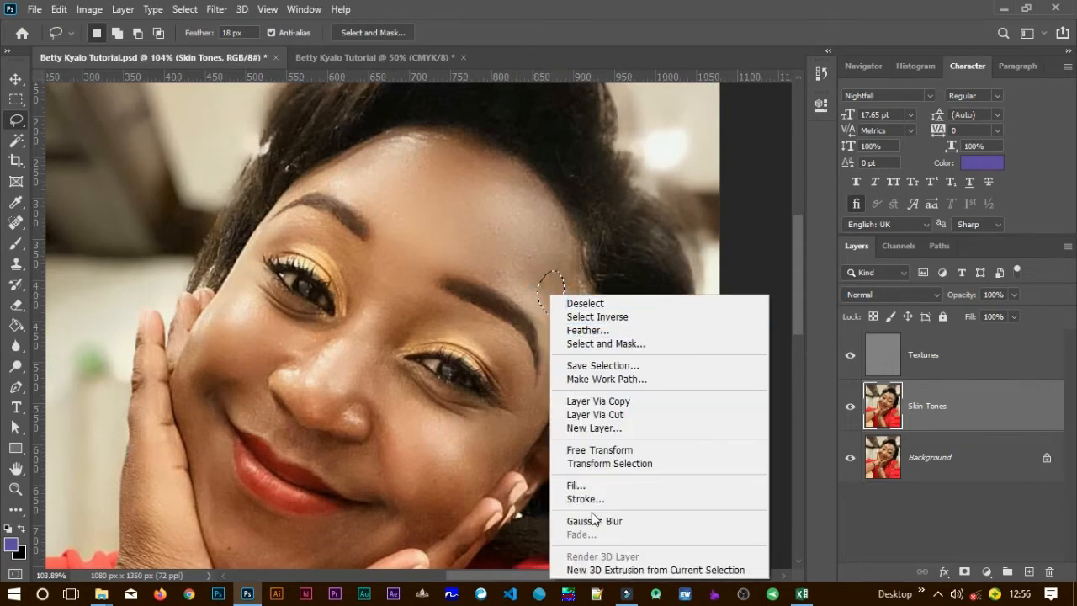
click(641, 522)
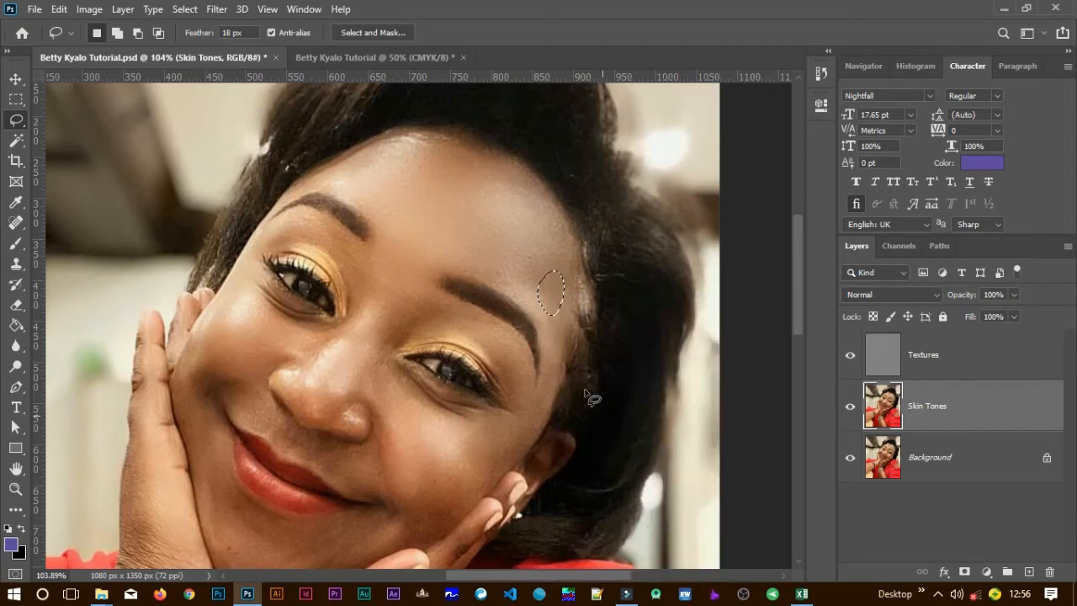
mouse_move(438, 302)
mouse_down()
mouse_move(398, 350)
mouse_move(446, 345)
mouse_move(488, 362)
mouse_move(515, 403)
mouse_move(524, 381)
mouse_move(513, 351)
mouse_move(468, 309)
mouse_move(438, 308)
mouse_move(463, 329)
mouse_up()
right_click(463, 329)
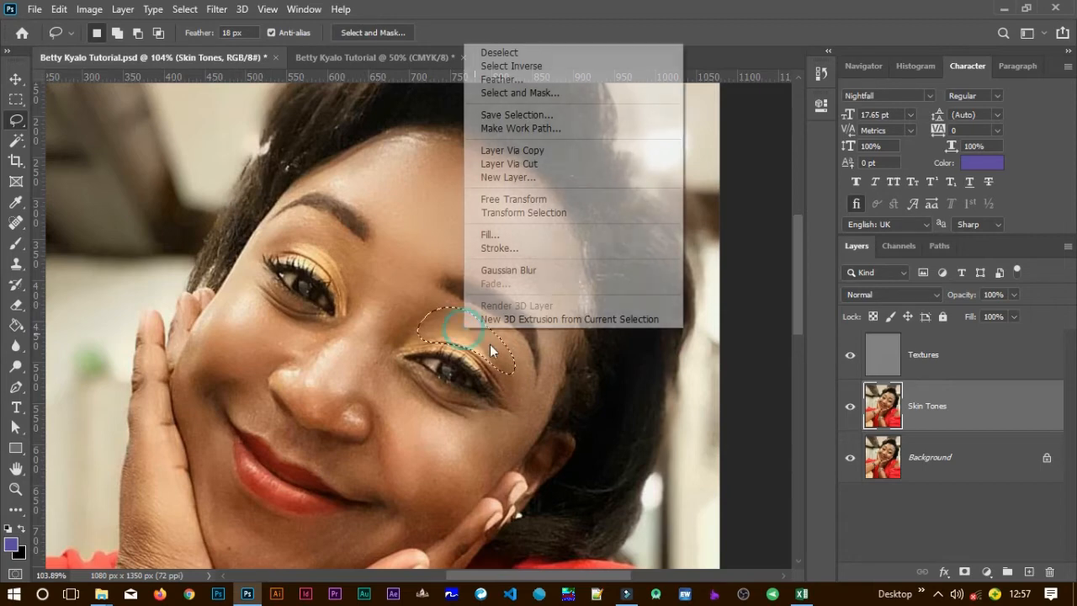
click(525, 270)
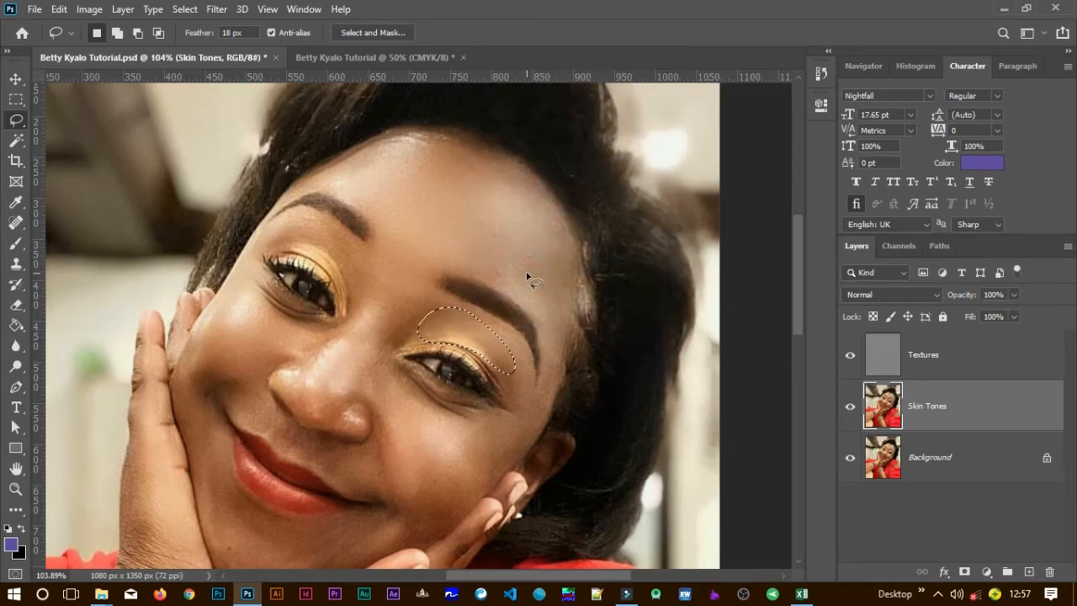
- Lasso the skin under the right-hand eye and the cheek below it in turn, repeating the Gaussian Blur on each
mouse_move(391, 339)
mouse_down()
mouse_move(380, 396)
mouse_move(458, 468)
mouse_move(515, 441)
mouse_move(413, 379)
mouse_move(388, 342)
mouse_move(399, 379)
mouse_up()
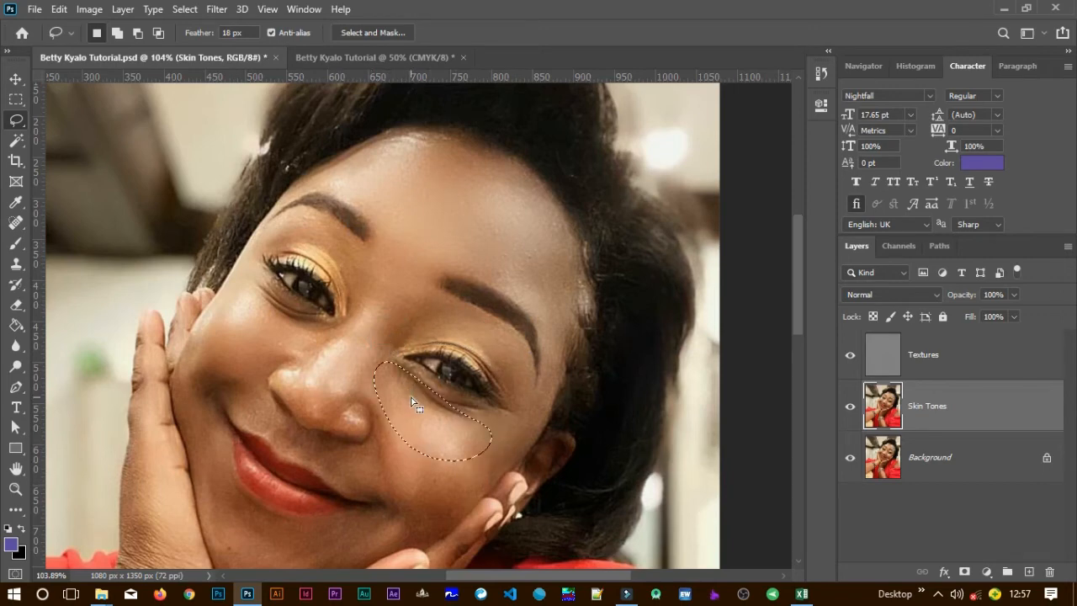
right_click(410, 390)
mouse_move(392, 454)
mouse_down()
mouse_move(383, 526)
mouse_move(469, 498)
mouse_up()
mouse_move(528, 432)
mouse_down()
mouse_move(423, 437)
mouse_move(399, 457)
mouse_up()
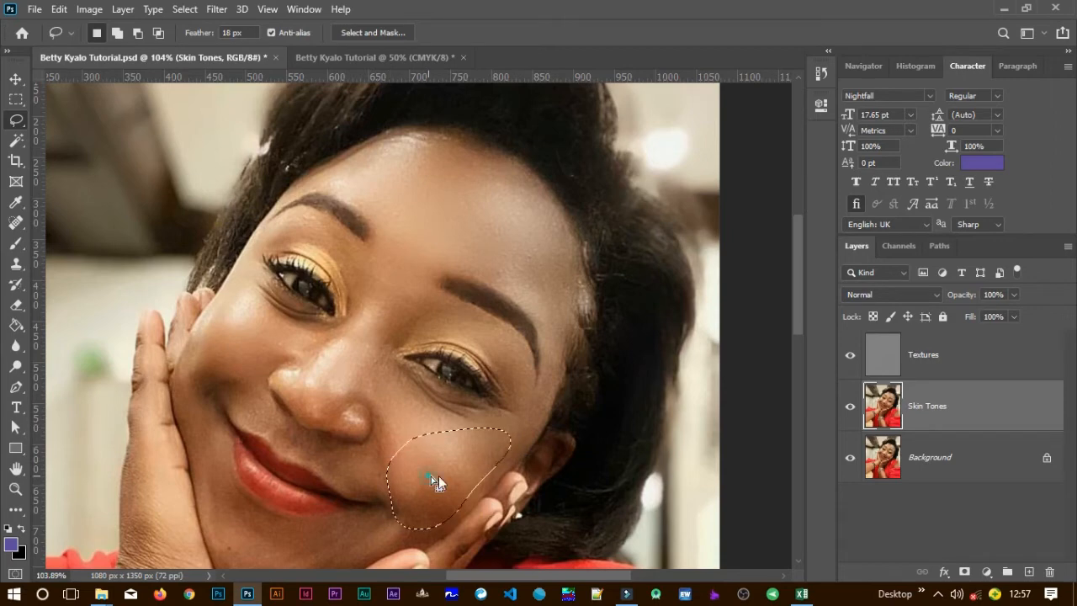
right_click(431, 476)
click(490, 418)
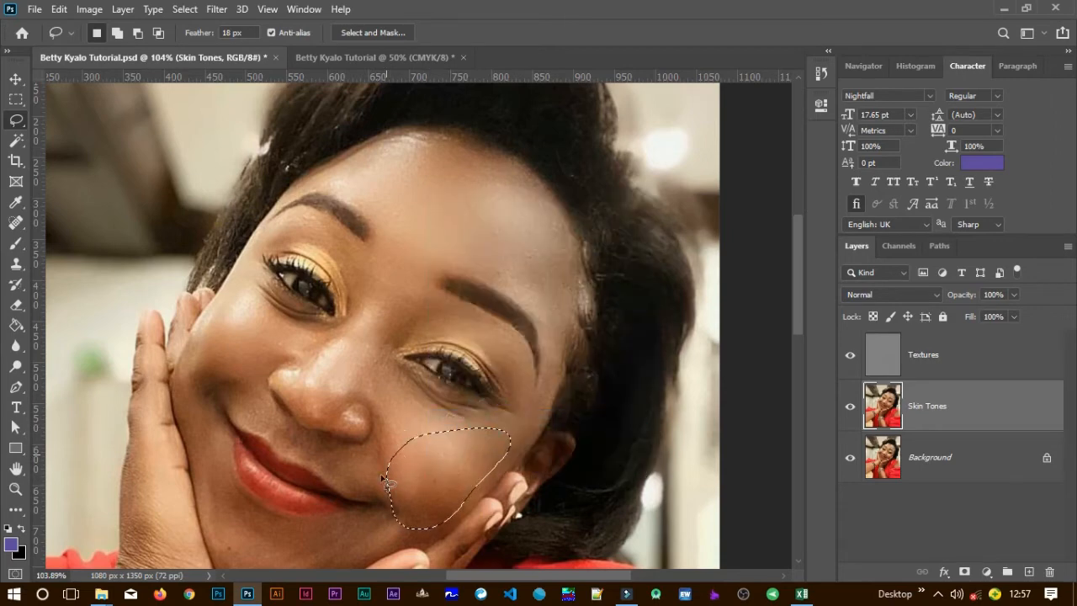
- Lasso the jaw between mouth and fingers and the chin below the lower lip in turn, smoothing each with the same Gaussian Blur
drag(426, 433, 432, 308)
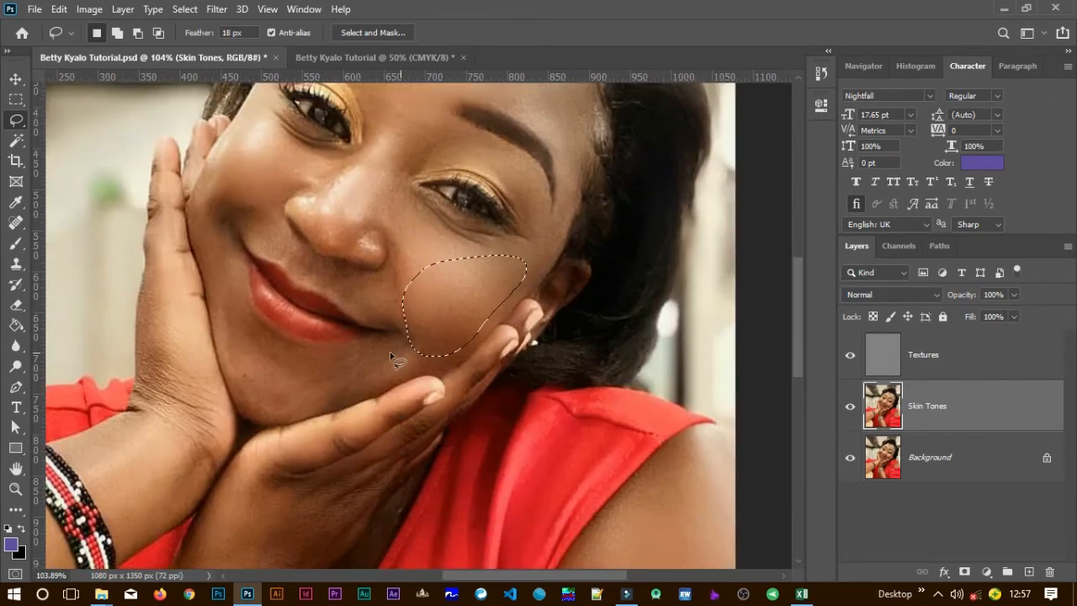
mouse_move(386, 346)
mouse_down()
mouse_move(271, 391)
mouse_move(355, 410)
mouse_move(412, 392)
mouse_move(446, 358)
mouse_move(389, 345)
mouse_up()
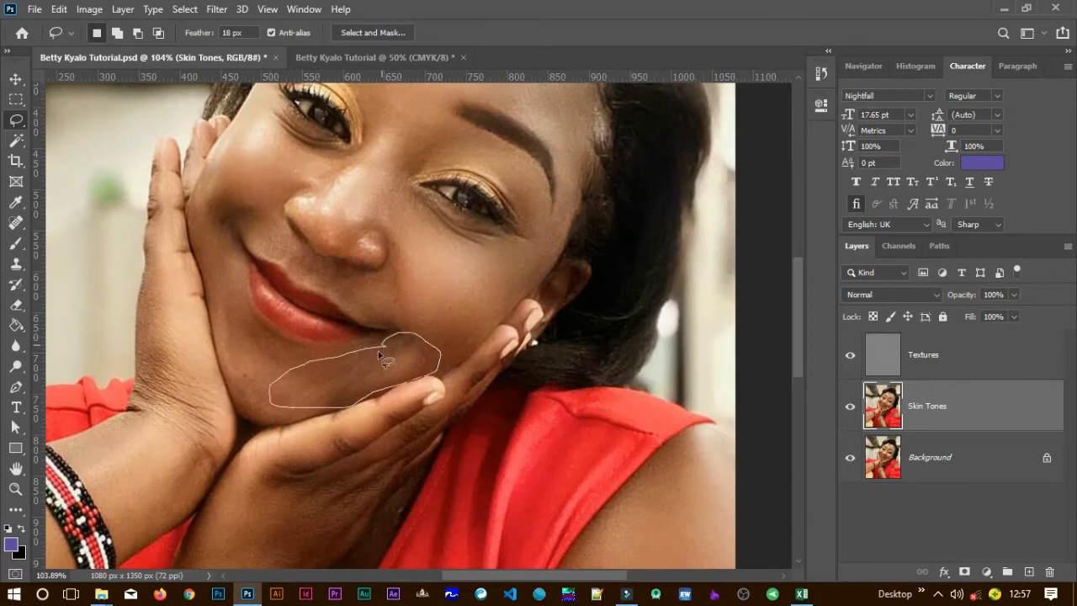
right_click(393, 364)
click(455, 305)
mouse_move(217, 292)
mouse_down()
mouse_move(240, 400)
mouse_move(289, 415)
mouse_move(316, 370)
mouse_up()
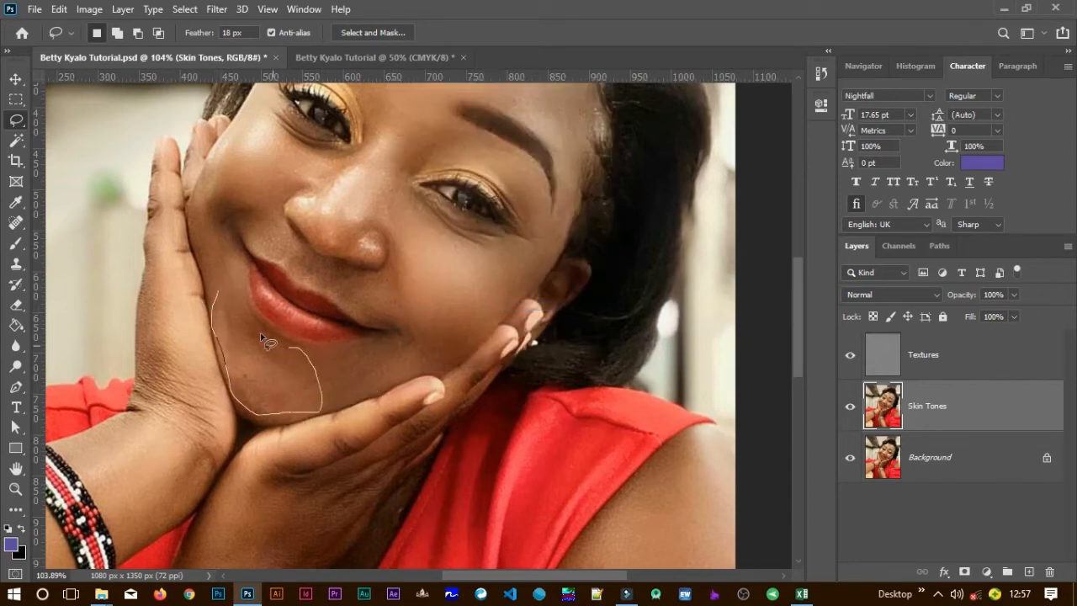
drag(217, 287, 218, 291)
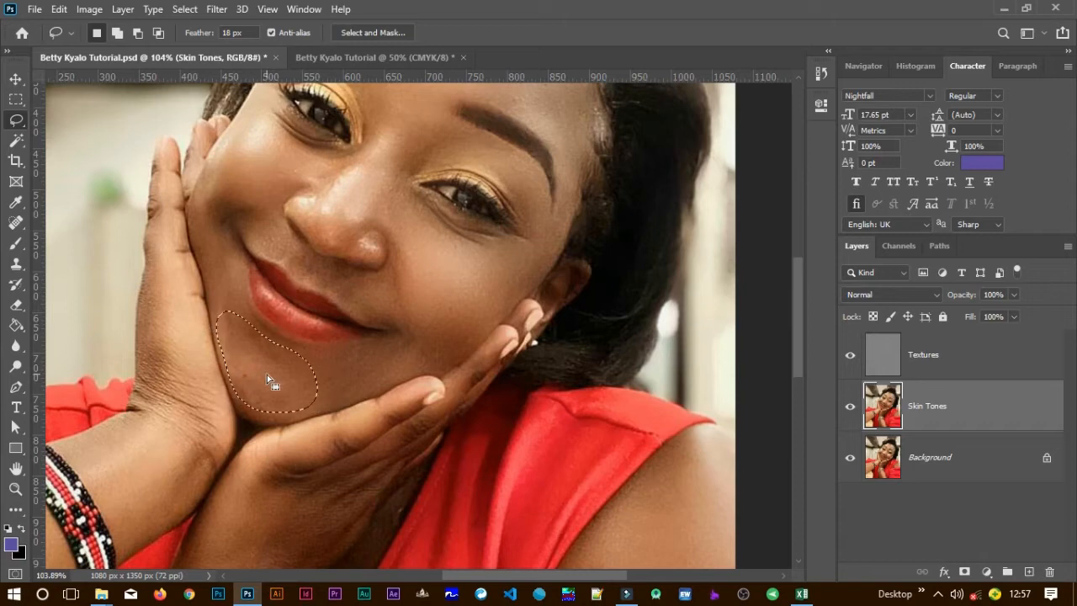
right_click(267, 374)
click(273, 317)
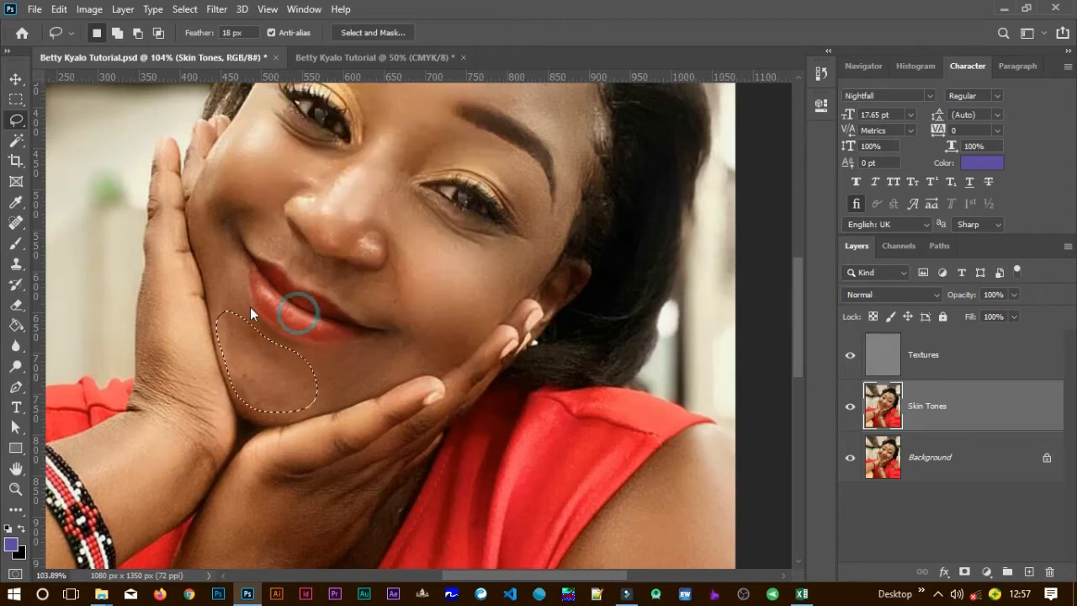
- Smooth the skin beside the left-hand mouth corner and the cheek under the left-hand eye with lasso selections and the same Gaussian Blur
mouse_move(199, 206)
mouse_down()
mouse_move(215, 311)
mouse_move(249, 277)
mouse_up()
drag(250, 192, 202, 202)
right_click(221, 245)
click(312, 474)
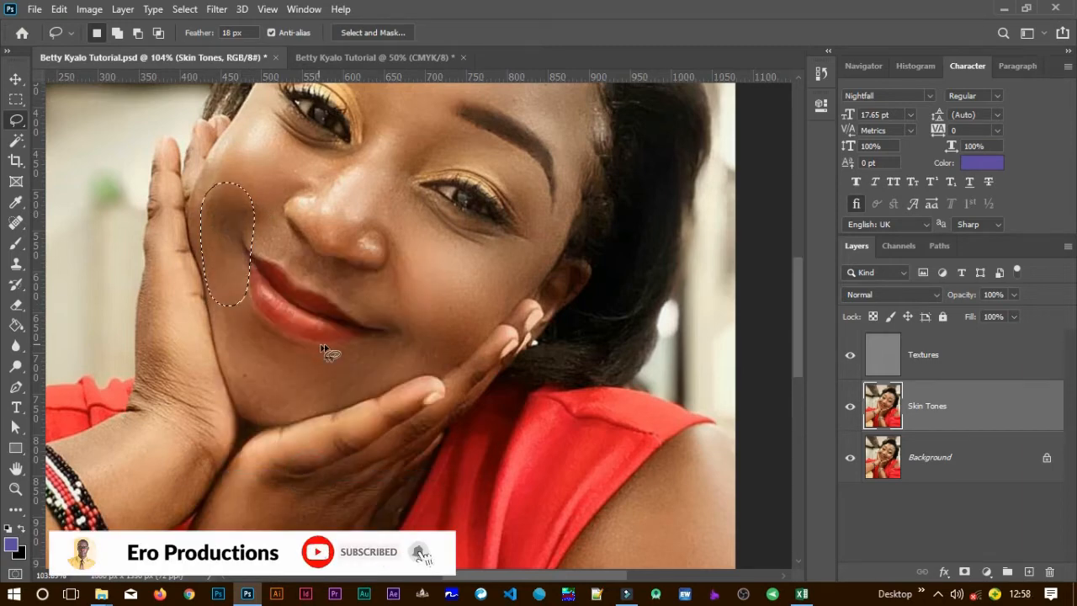
mouse_move(296, 282)
mouse_down()
mouse_move(374, 446)
mouse_move(387, 444)
mouse_up()
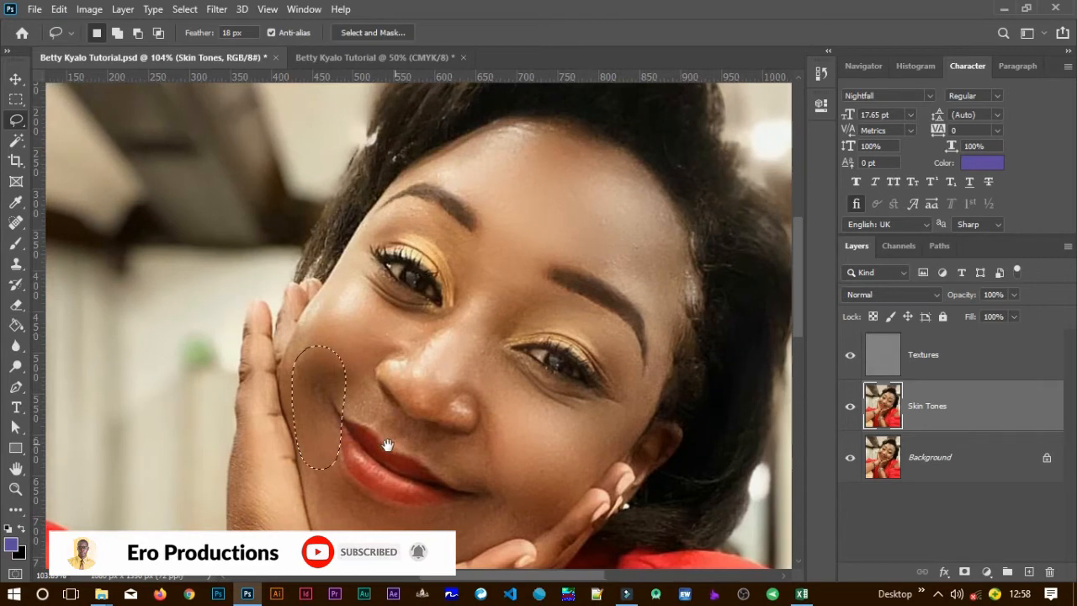
mouse_move(342, 275)
mouse_down()
mouse_move(297, 338)
mouse_move(300, 397)
mouse_move(372, 352)
mouse_move(410, 354)
mouse_move(434, 326)
mouse_move(345, 282)
mouse_up()
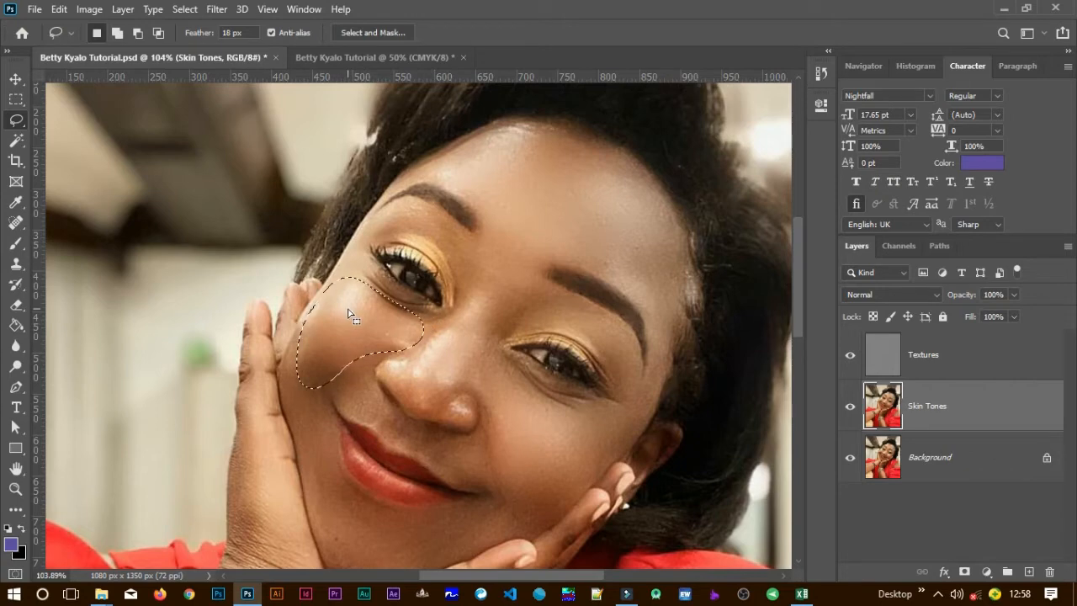
right_click(349, 309)
click(418, 251)
- Lasso the skin between the nose and upper lip and reapply the last Gaussian Blur
mouse_move(345, 393)
mouse_down()
mouse_move(373, 384)
mouse_move(357, 379)
mouse_up()
right_click(428, 444)
click(493, 387)
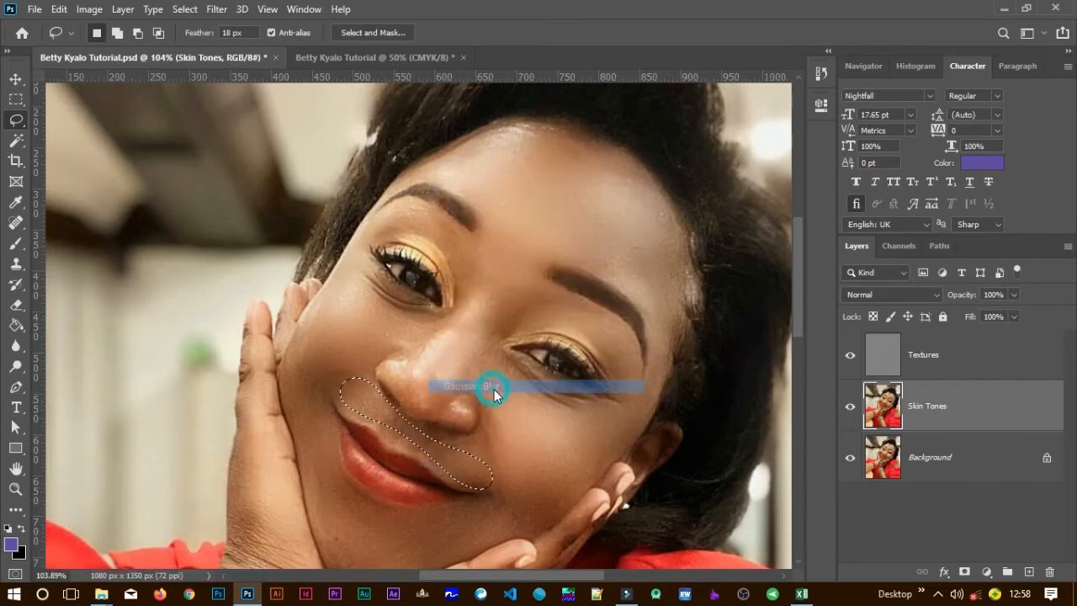
- Lasso the cheek beside the right-hand nostril and the skin under the left-hand eye in turn, repeating the last Gaussian Blur on each
mouse_move(484, 412)
mouse_down()
mouse_move(478, 446)
mouse_move(496, 486)
mouse_move(520, 414)
mouse_move(488, 407)
mouse_move(496, 446)
mouse_up()
right_click(495, 442)
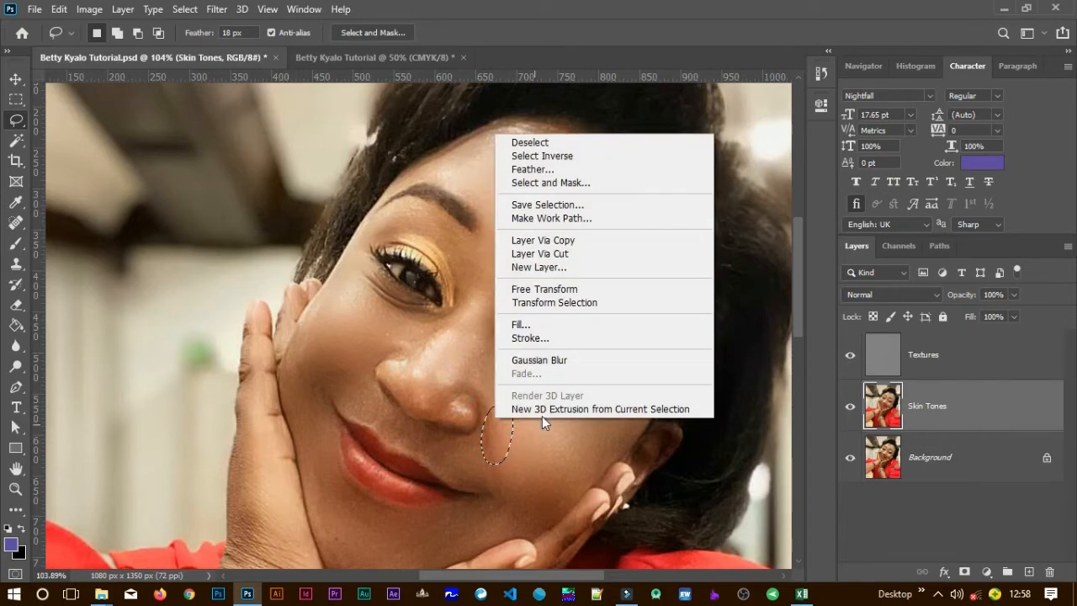
click(542, 359)
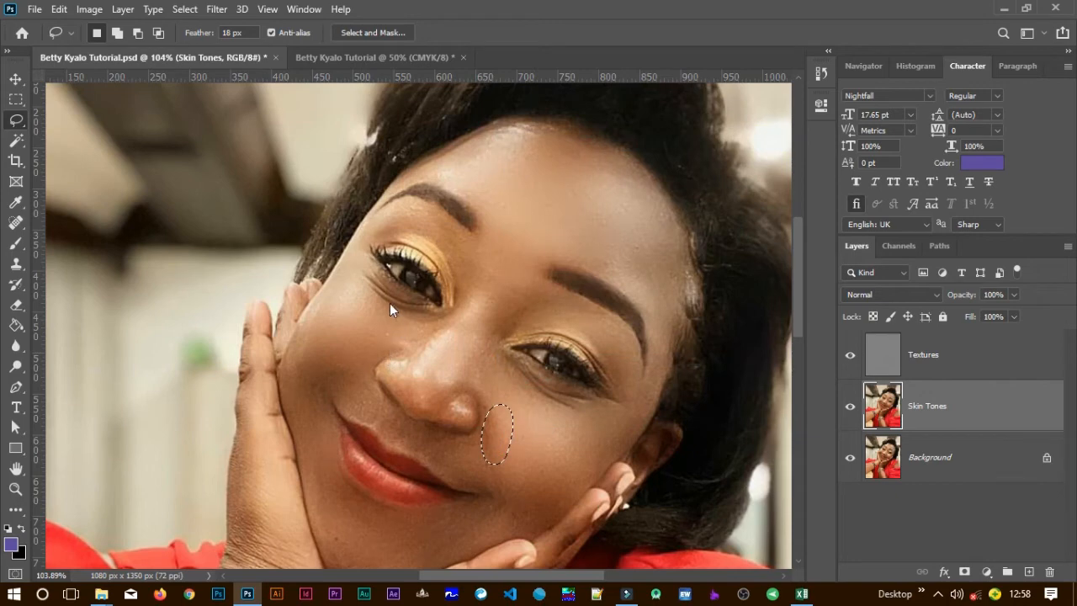
mouse_move(361, 277)
mouse_down()
mouse_move(418, 352)
mouse_move(462, 346)
mouse_up()
drag(439, 308, 371, 285)
right_click(410, 327)
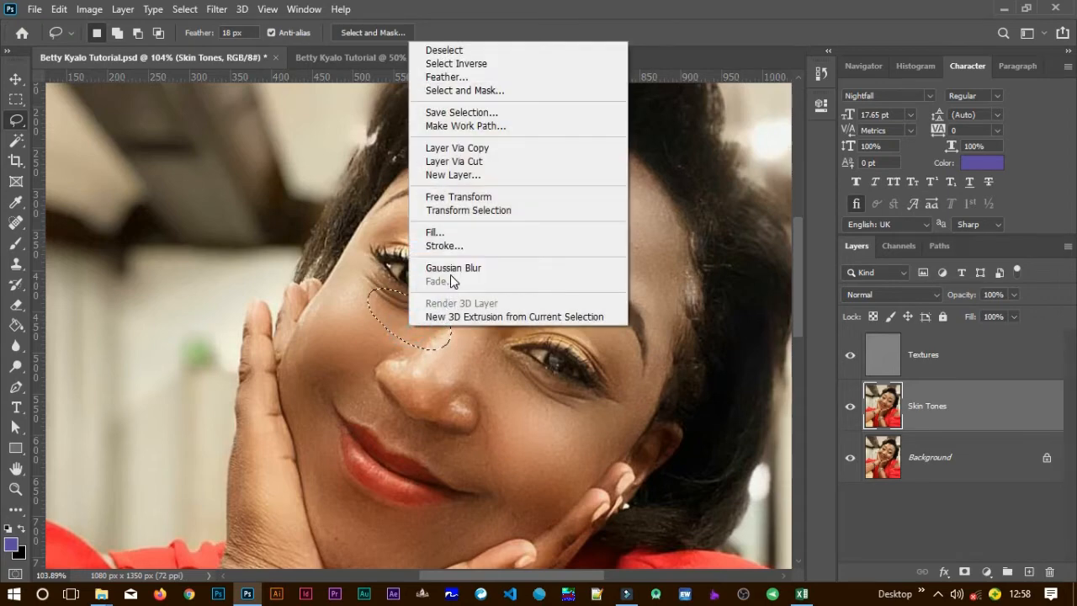
click(453, 270)
- Lasso the left-hand upper eyelid from below the eyebrow to the inner eye corner and reapply the same Gaussian Blur
mouse_move(384, 217)
mouse_down()
mouse_move(372, 215)
mouse_move(380, 248)
mouse_move(451, 275)
mouse_up()
drag(482, 311, 474, 252)
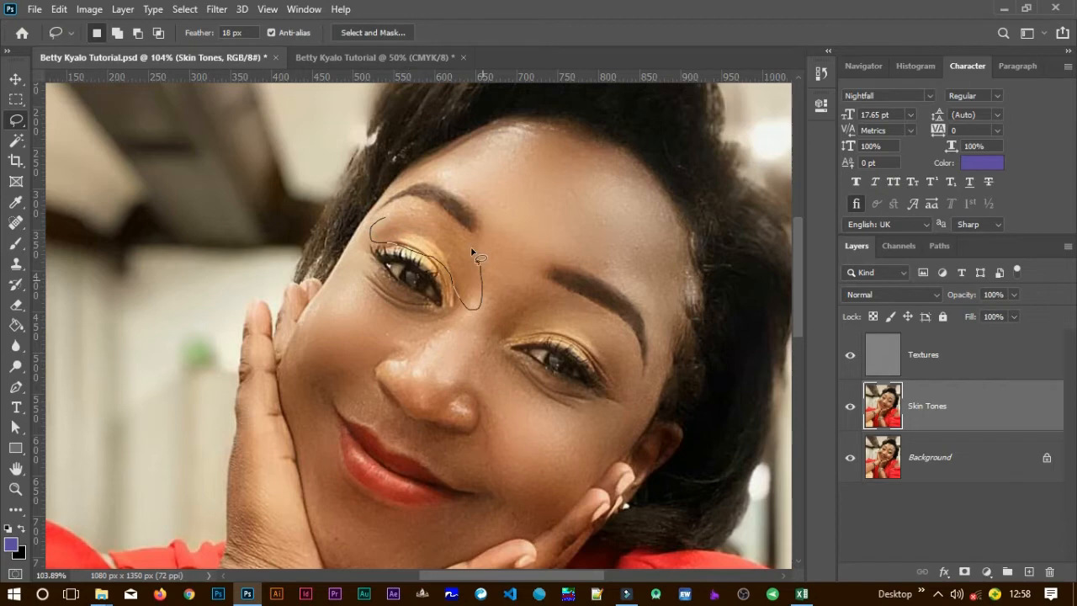
drag(379, 220, 382, 223)
right_click(419, 231)
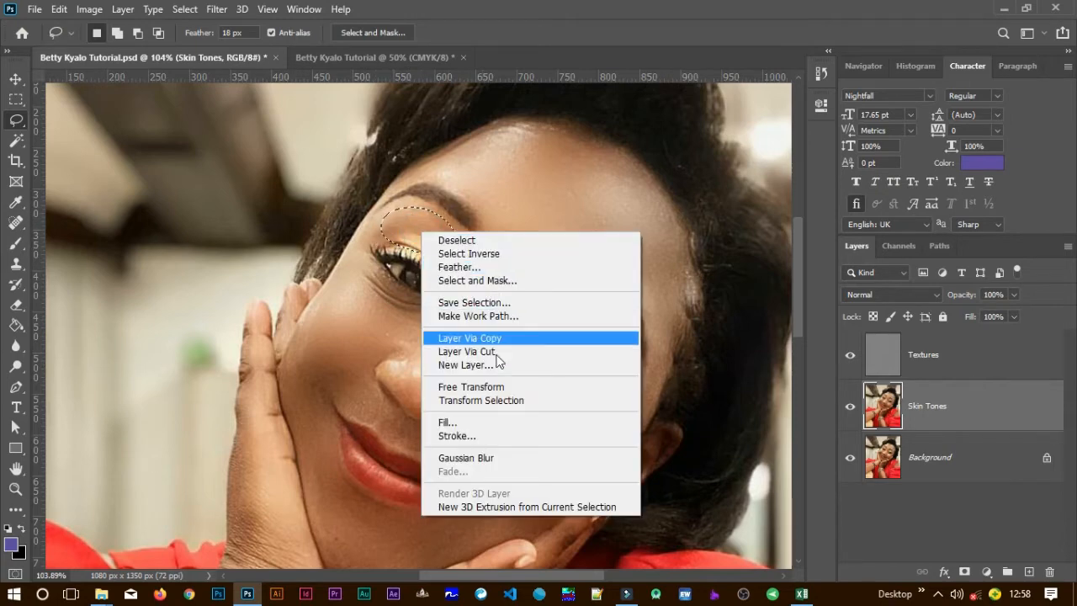
click(492, 458)
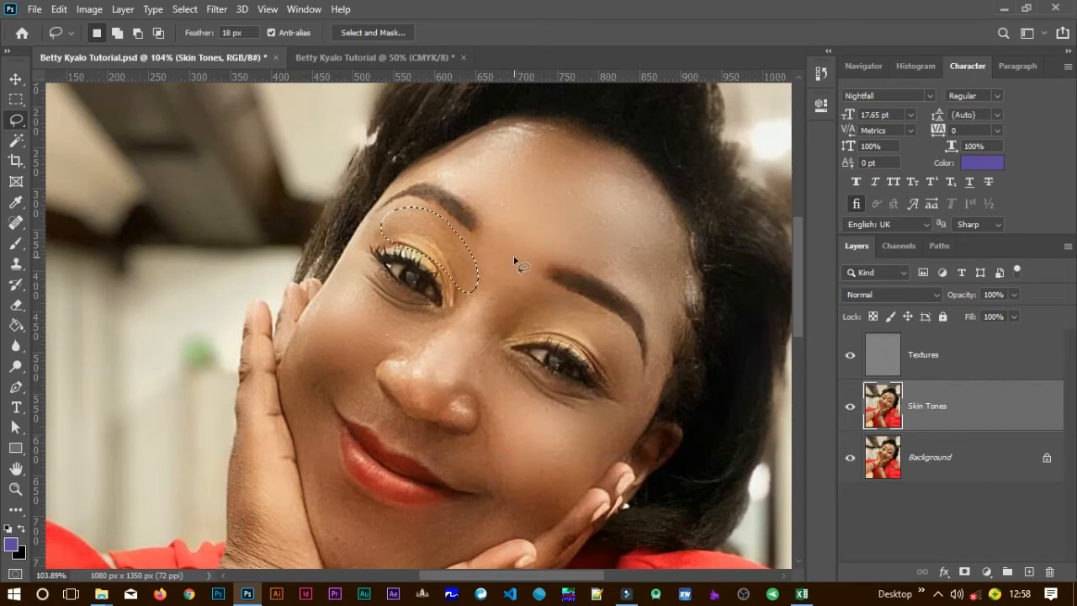
- Smooth the nose tip and the cheek above the right-hand mouth corner with lasso selections and the same Gaussian Blur, then deselect
scroll(457, 313, down, 4)
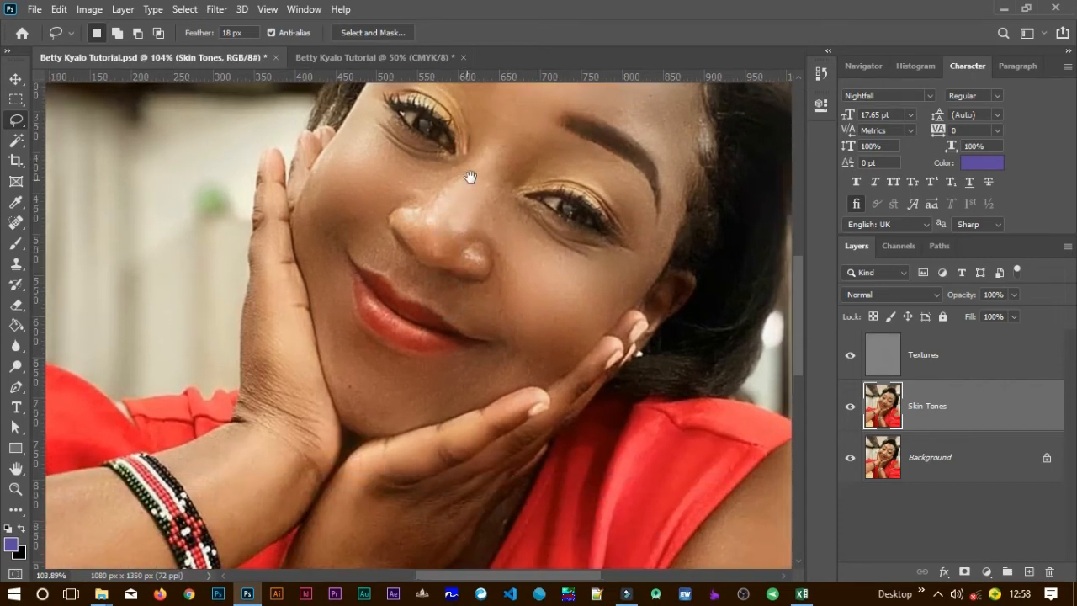
mouse_move(427, 211)
mouse_down()
mouse_move(431, 269)
mouse_move(456, 262)
mouse_up()
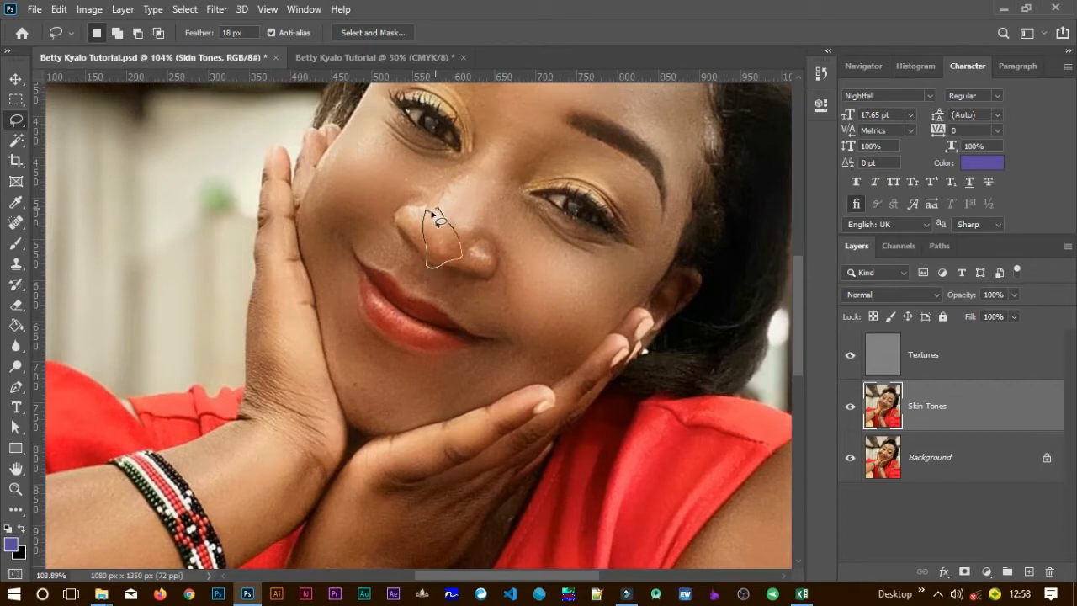
right_click(443, 249)
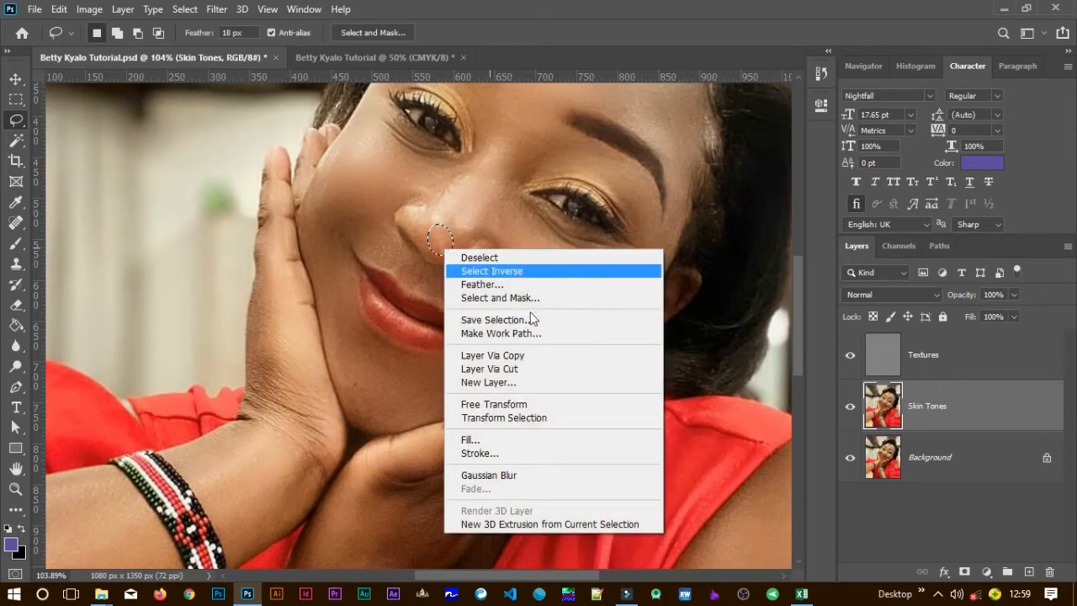
click(530, 476)
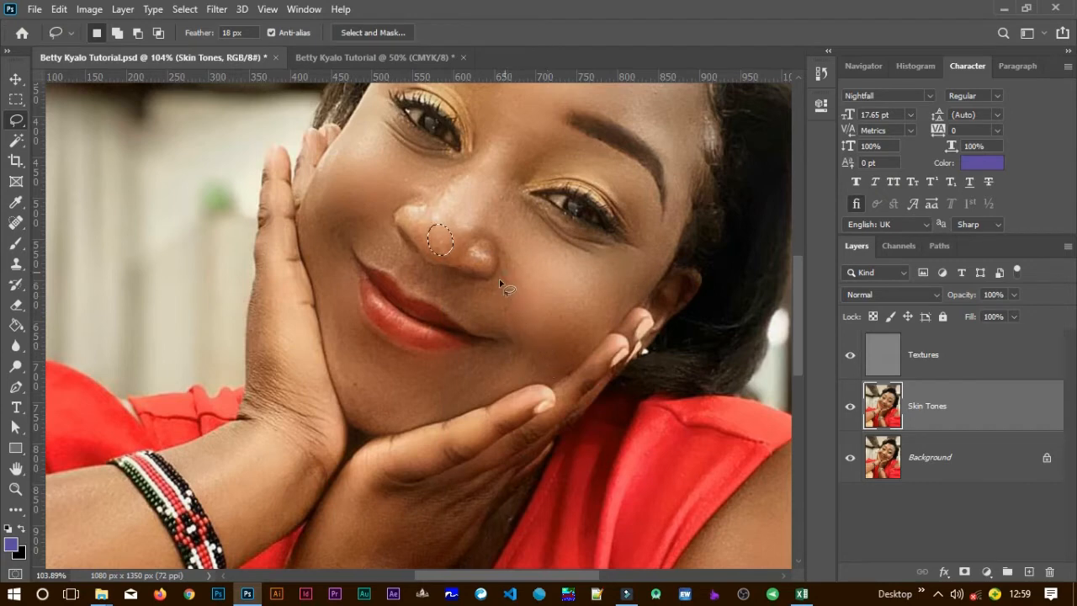
mouse_move(523, 360)
mouse_down()
mouse_move(545, 325)
mouse_move(535, 281)
mouse_move(505, 273)
mouse_move(527, 319)
mouse_up()
right_click(526, 313)
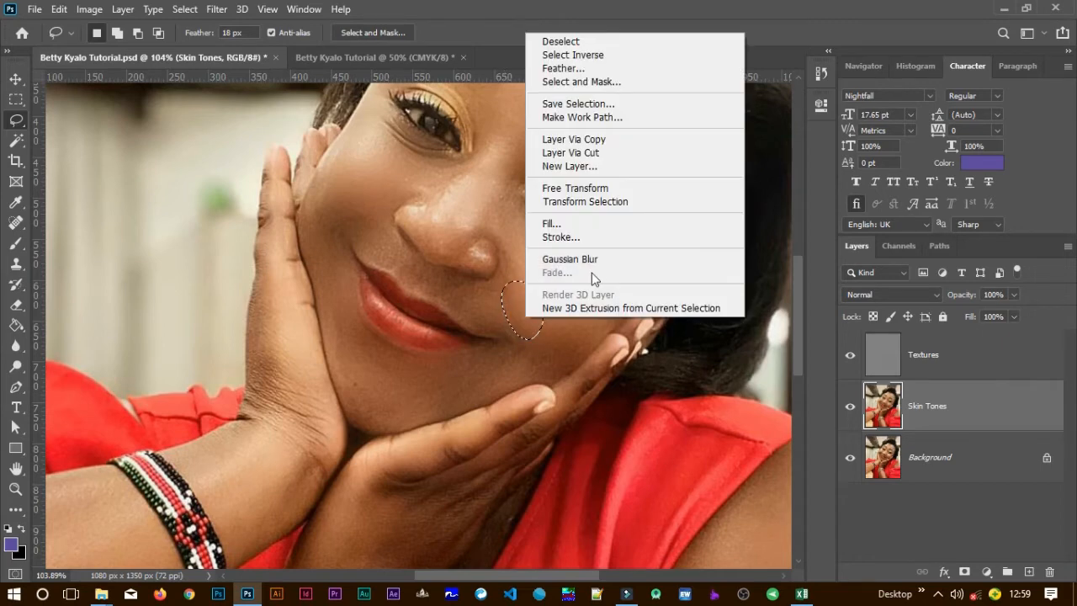
click(593, 259)
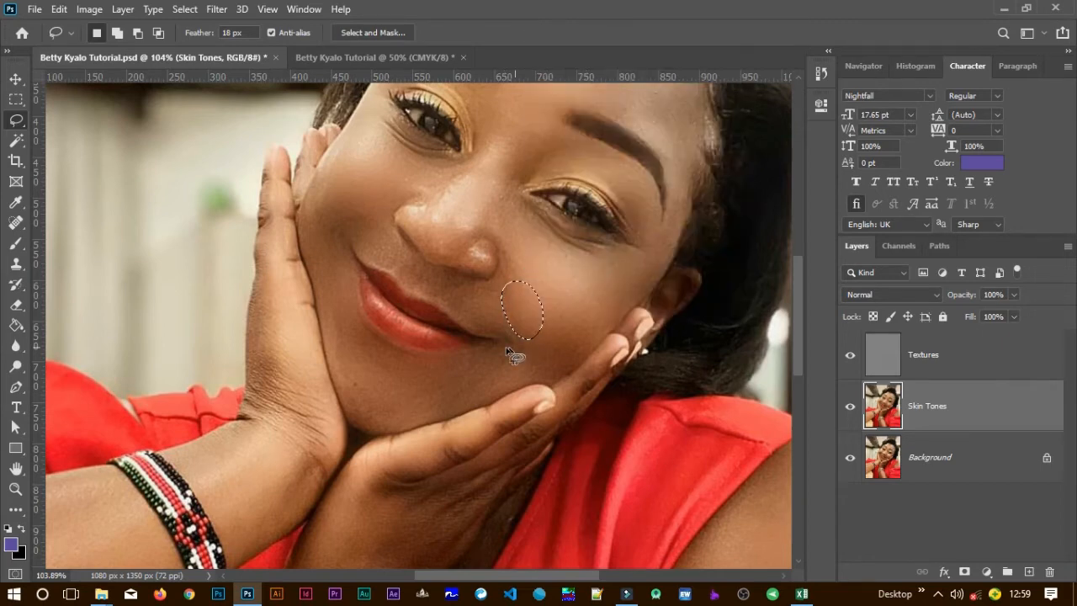
drag(459, 238, 544, 328)
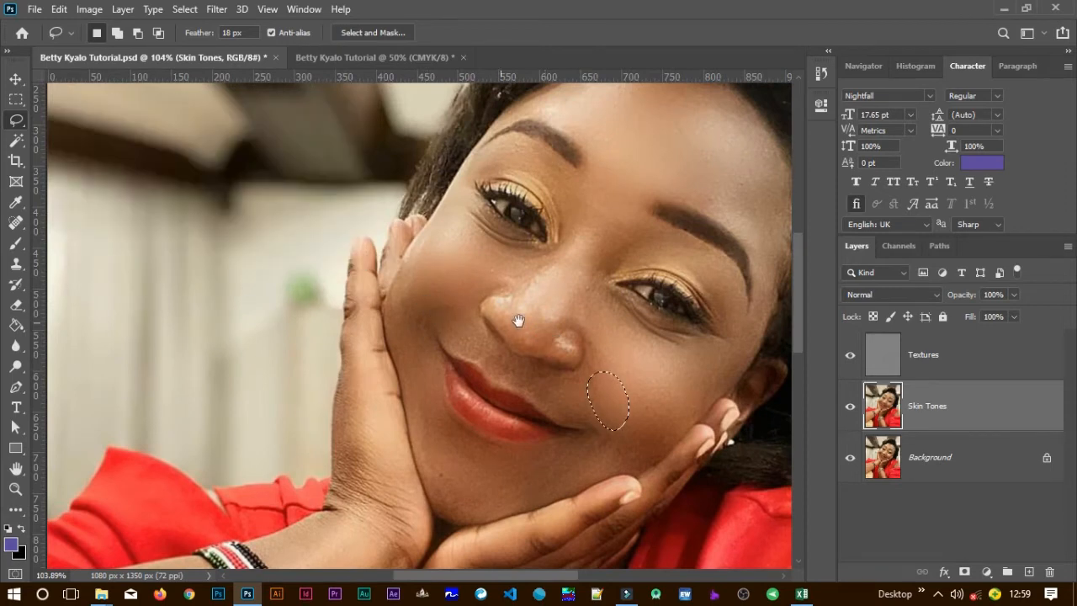
drag(585, 287, 427, 368)
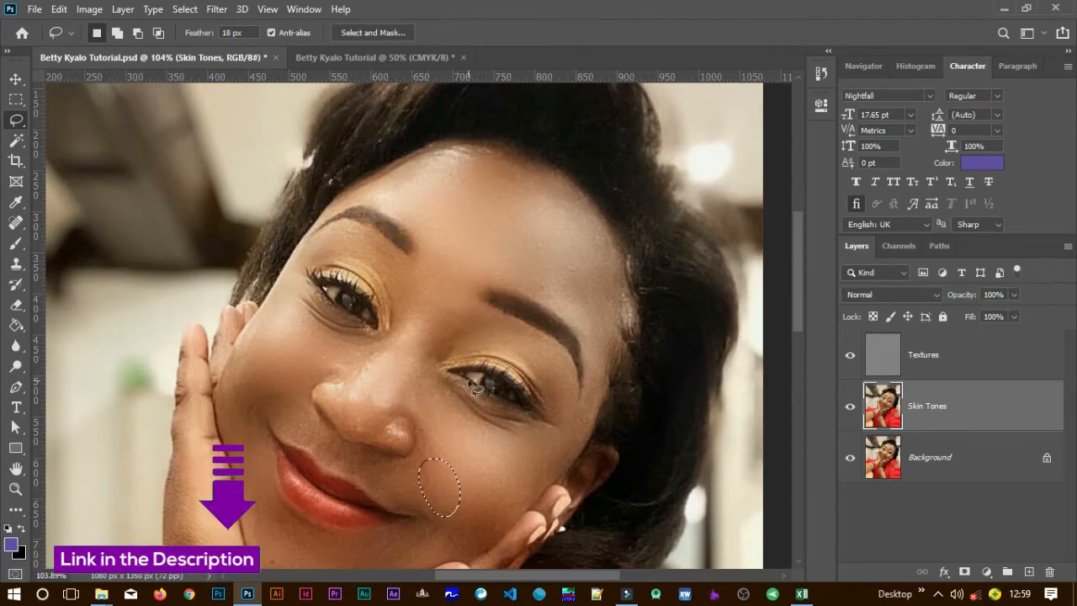
key(ctrl+d)
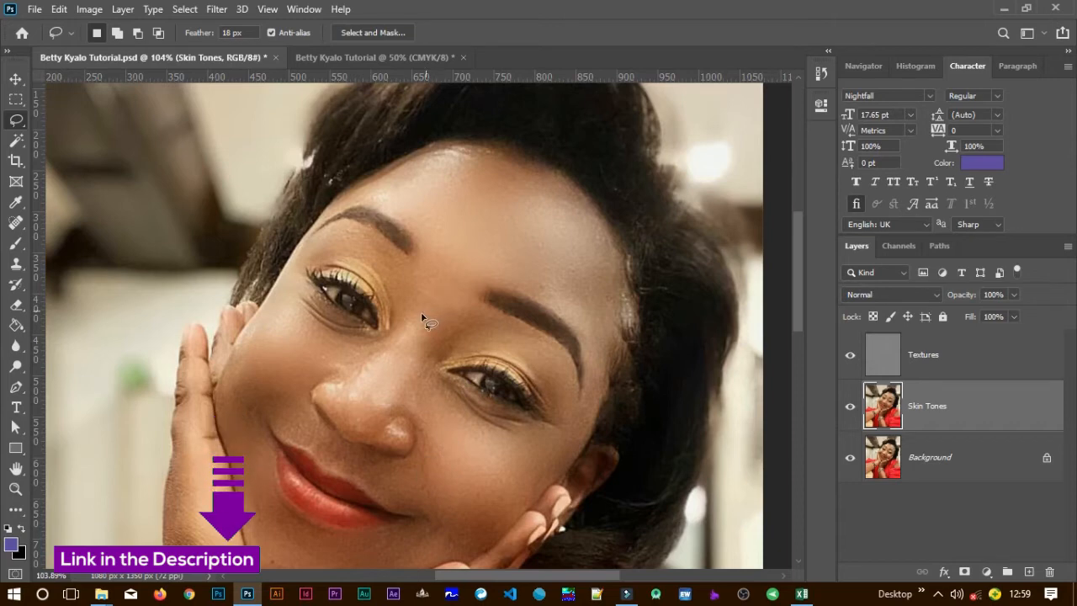
- Lasso the bridge of the nose, apply a Gaussian Blur with a 10-pixel radius and clear the selection
mouse_move(356, 388)
mouse_down()
mouse_move(419, 390)
mouse_move(443, 346)
mouse_up()
drag(445, 301, 407, 312)
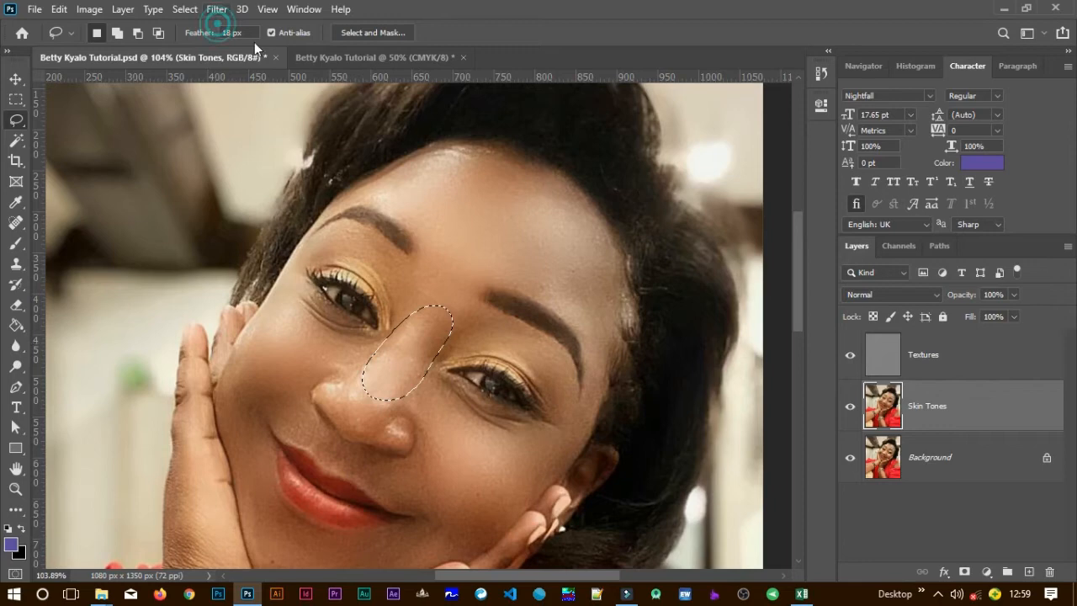
click(216, 9)
mouse_move(373, 192)
click(446, 247)
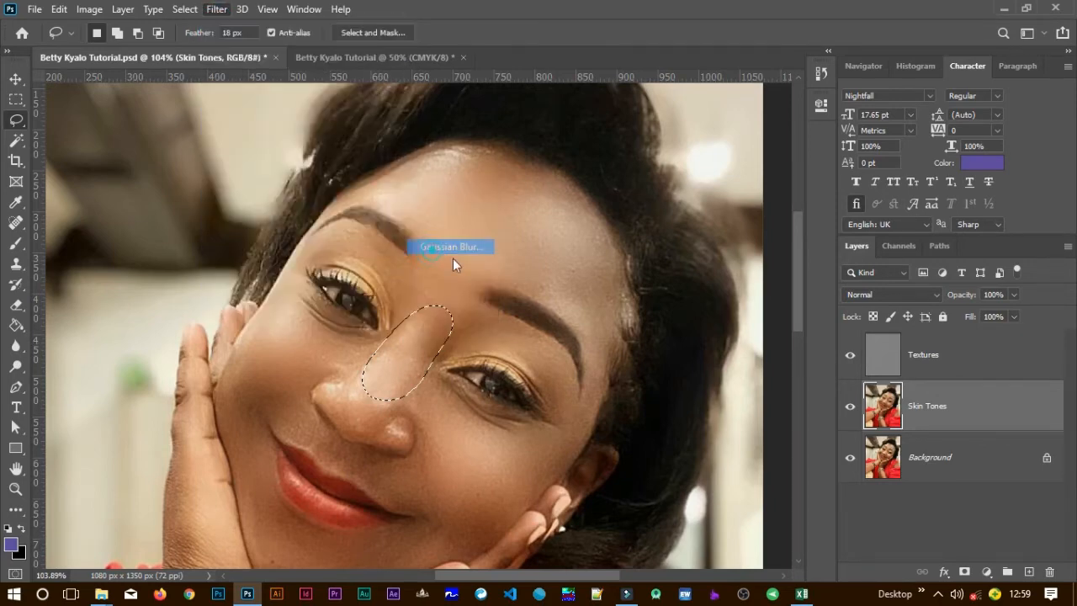
text(10)
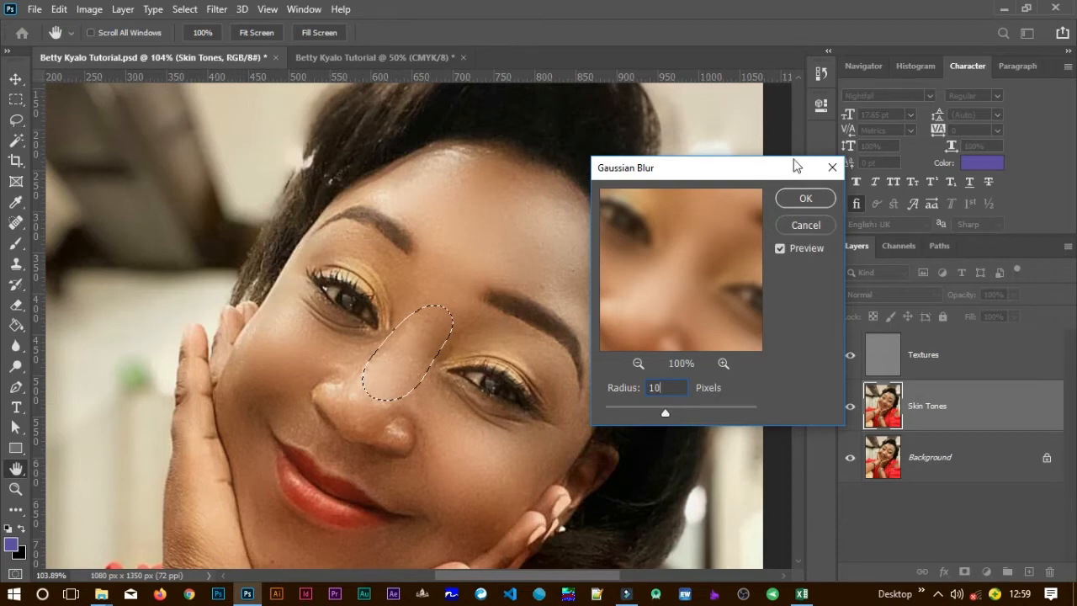
click(795, 205)
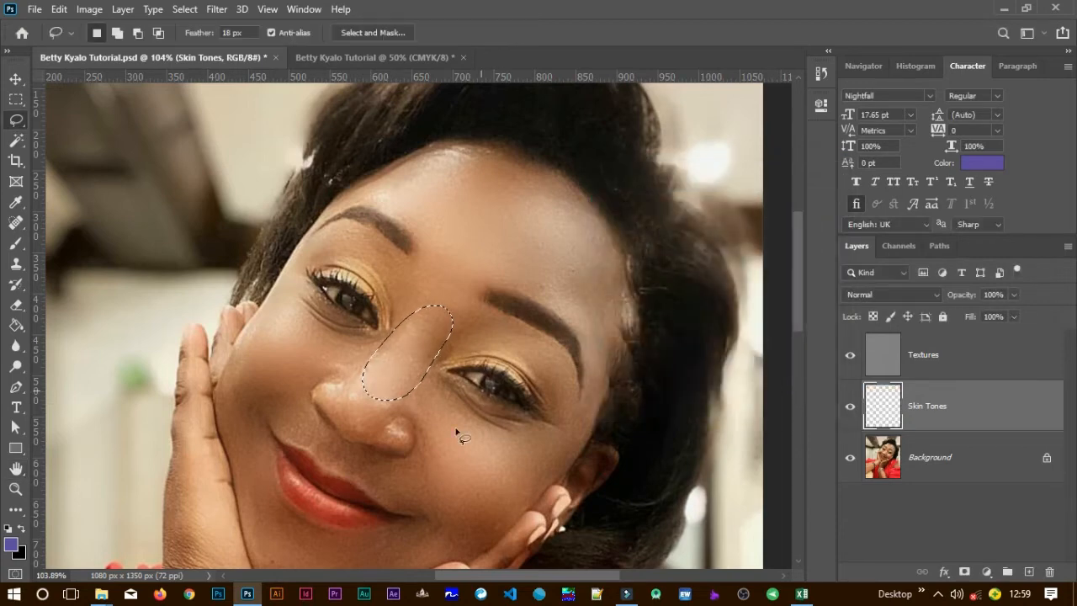
drag(451, 448, 420, 359)
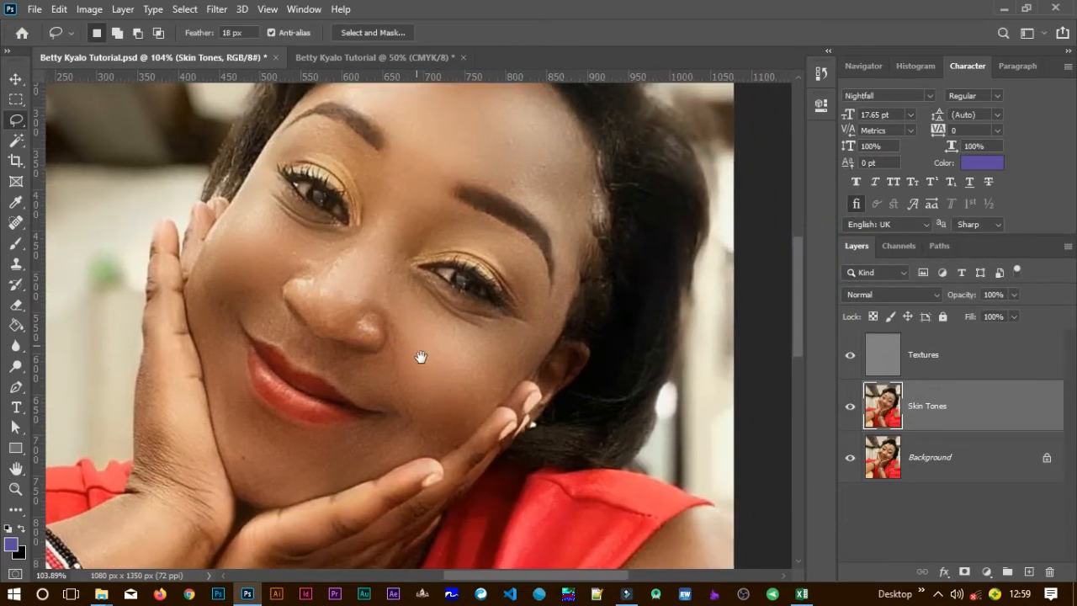
key(ctrl+d)
- Compare the retouched face and forehead with the original by repeatedly isolating the Background layer and restoring all layers
alt+click(849, 460)
alt+click(850, 463)
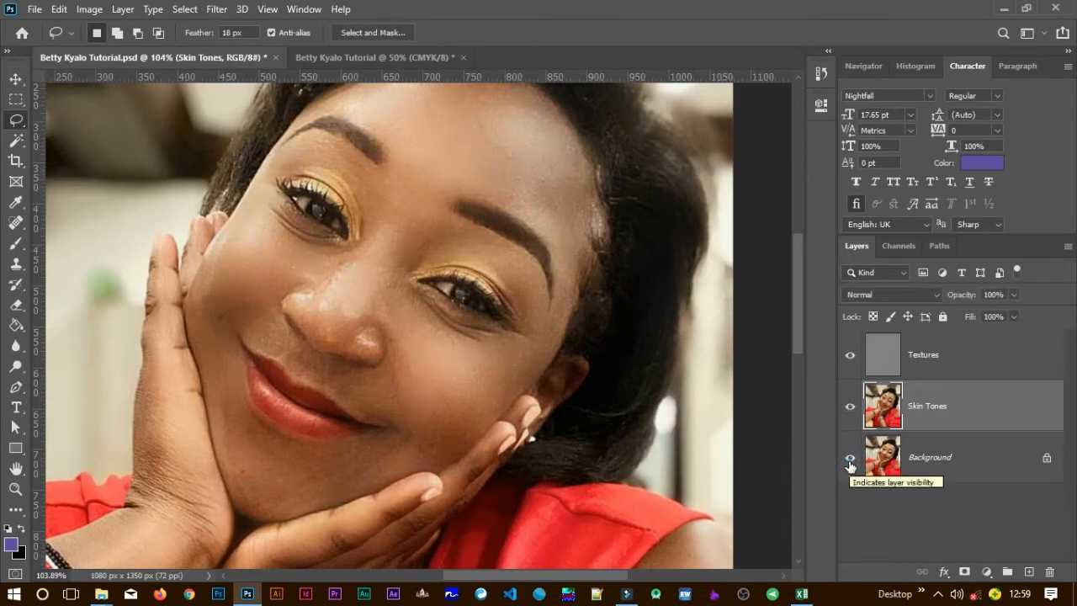
alt+click(850, 462)
alt+click(850, 462)
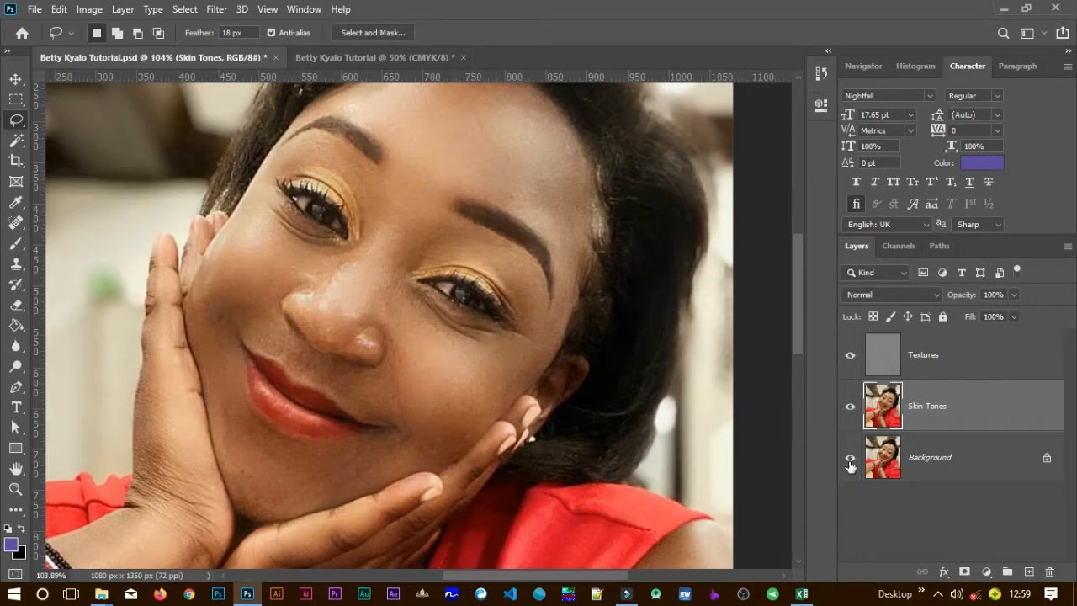
drag(546, 351, 597, 498)
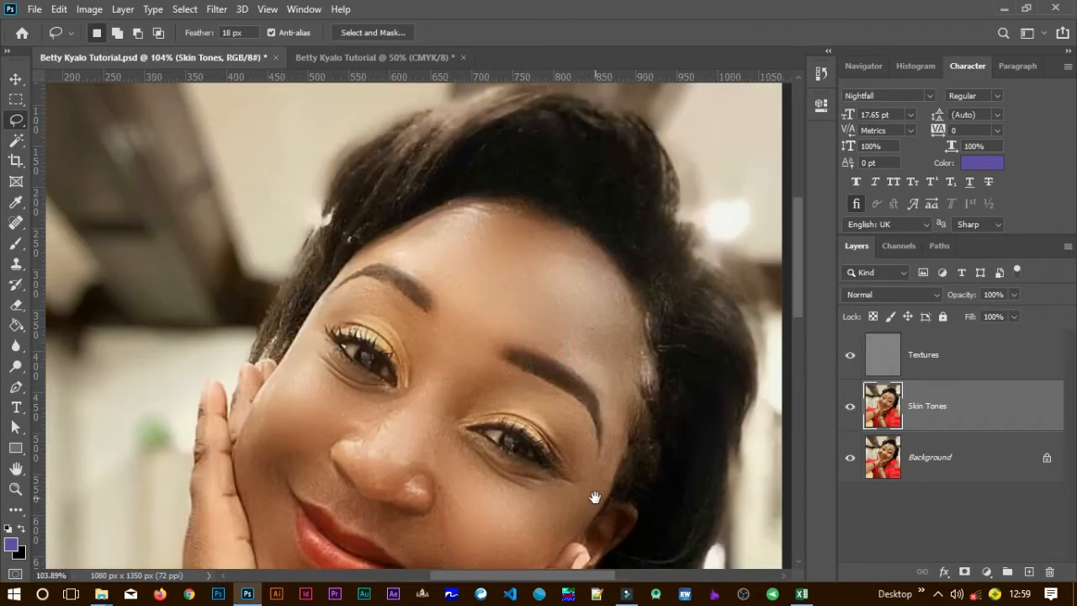
alt+click(850, 461)
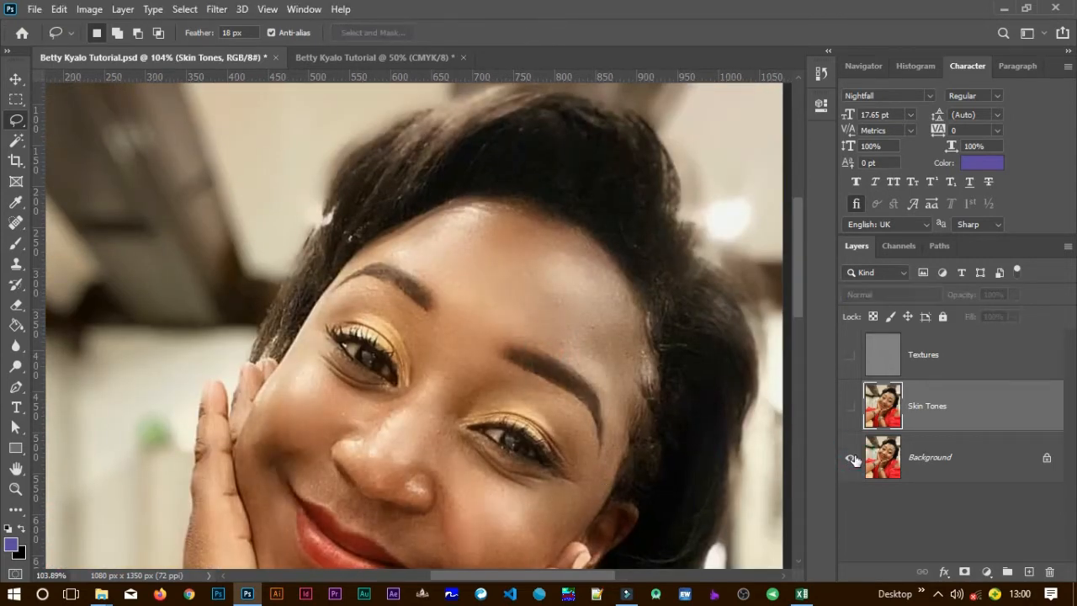
alt+click(851, 459)
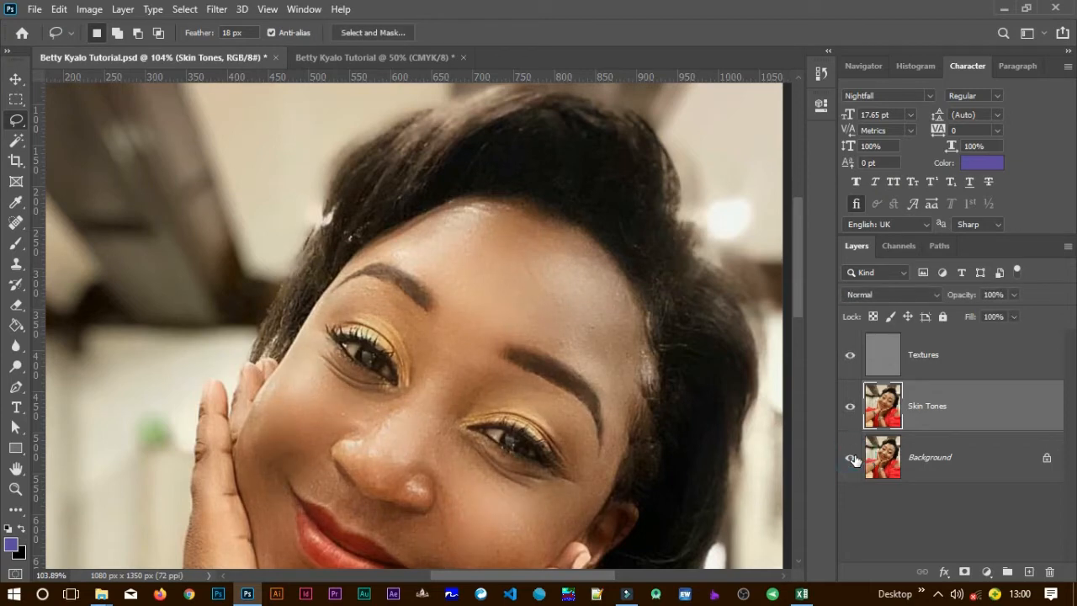
- Smooth the left-hand and right-hand forehead highlights with lasso selections and the last Gaussian Blur, and compare the result with the Background layer
mouse_move(418, 223)
mouse_down()
mouse_move(362, 248)
mouse_move(468, 252)
mouse_move(506, 220)
mouse_move(439, 235)
mouse_up()
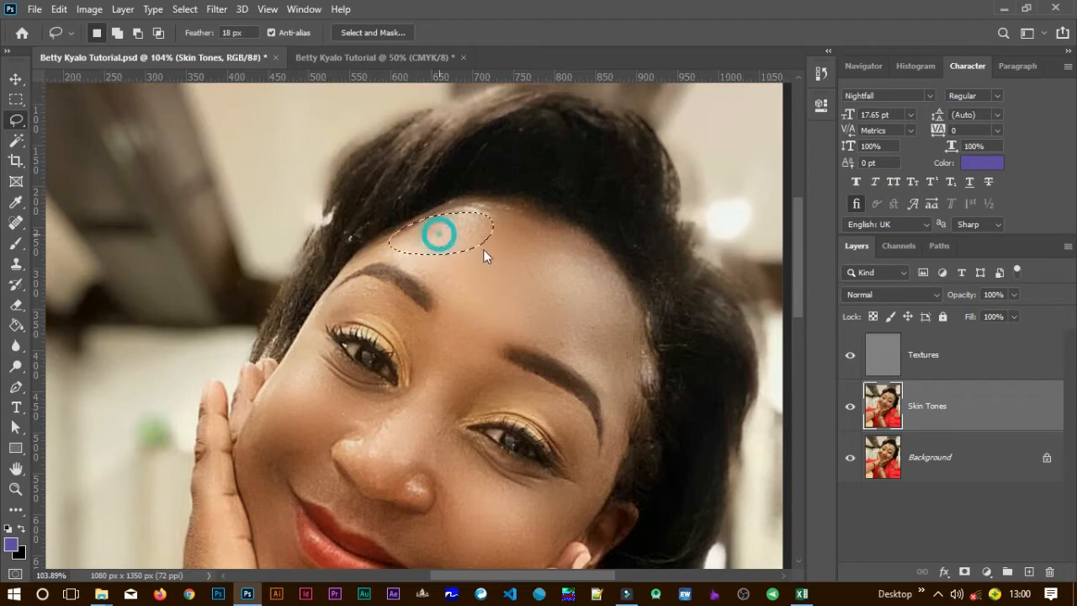
right_click(440, 236)
click(495, 461)
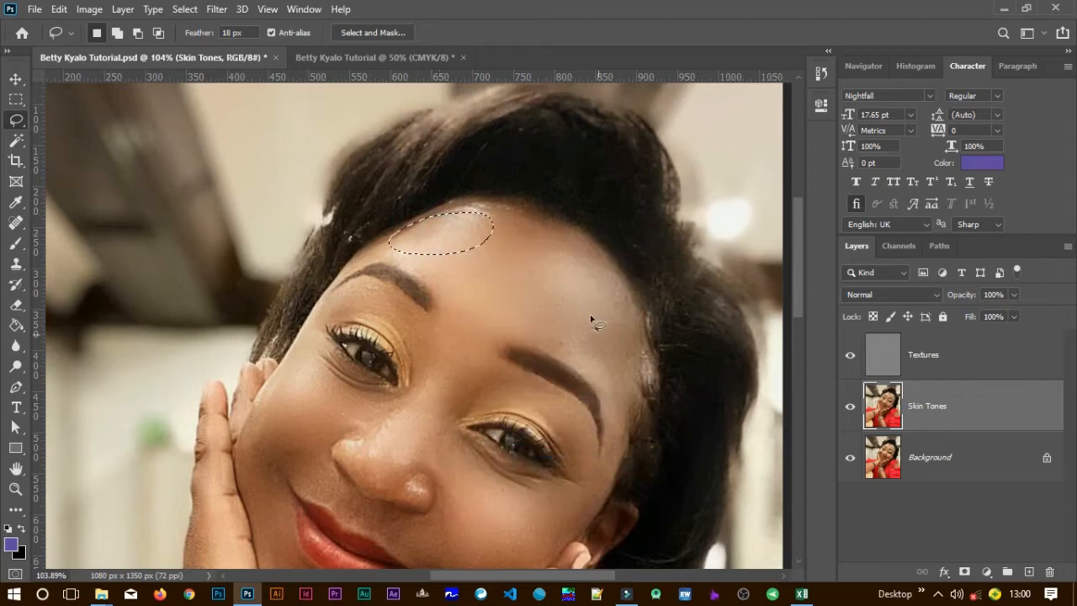
mouse_move(530, 244)
mouse_down()
mouse_move(572, 294)
mouse_move(630, 334)
mouse_move(620, 293)
mouse_move(535, 246)
mouse_up()
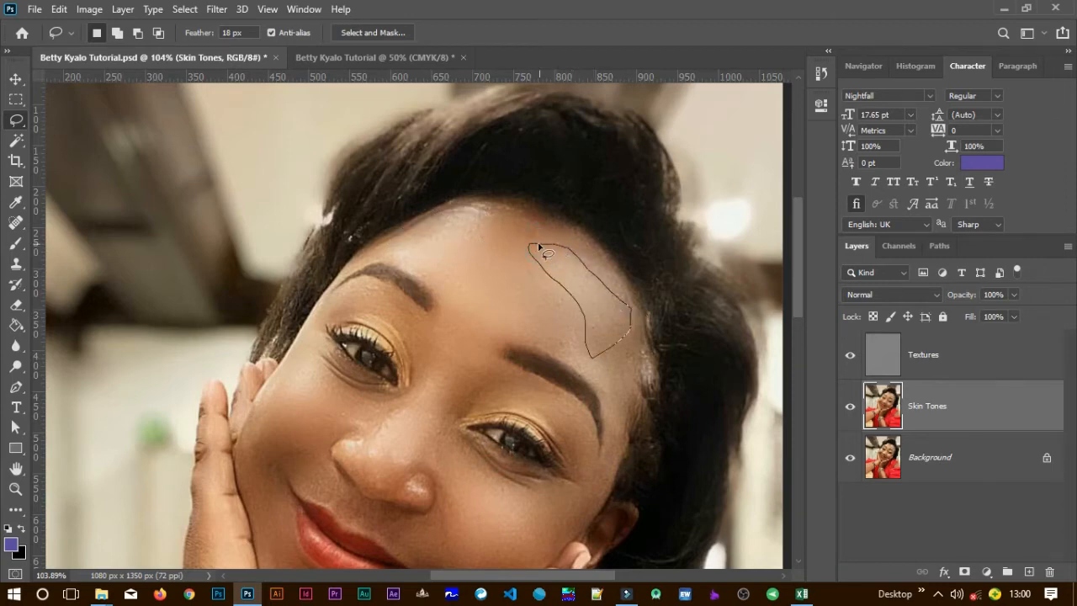
right_click(593, 306)
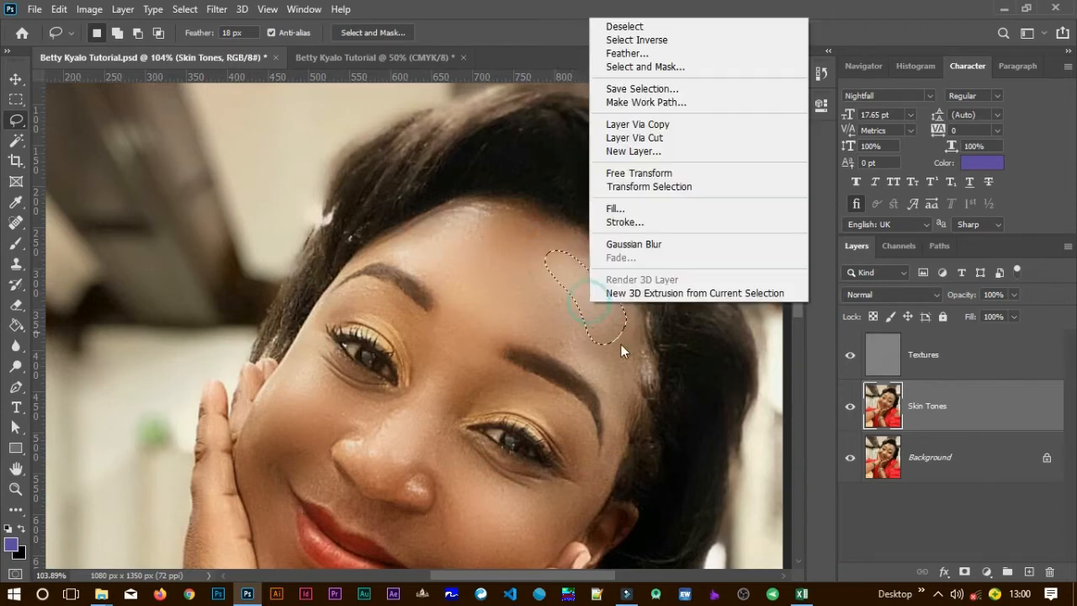
click(631, 246)
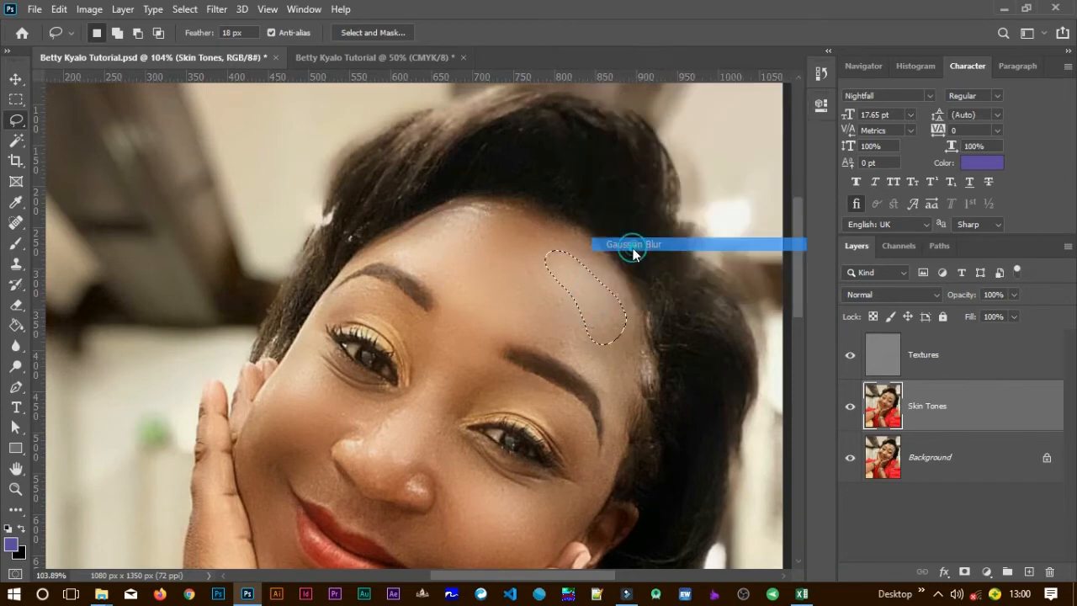
key(ctrl+d)
alt+click(851, 460)
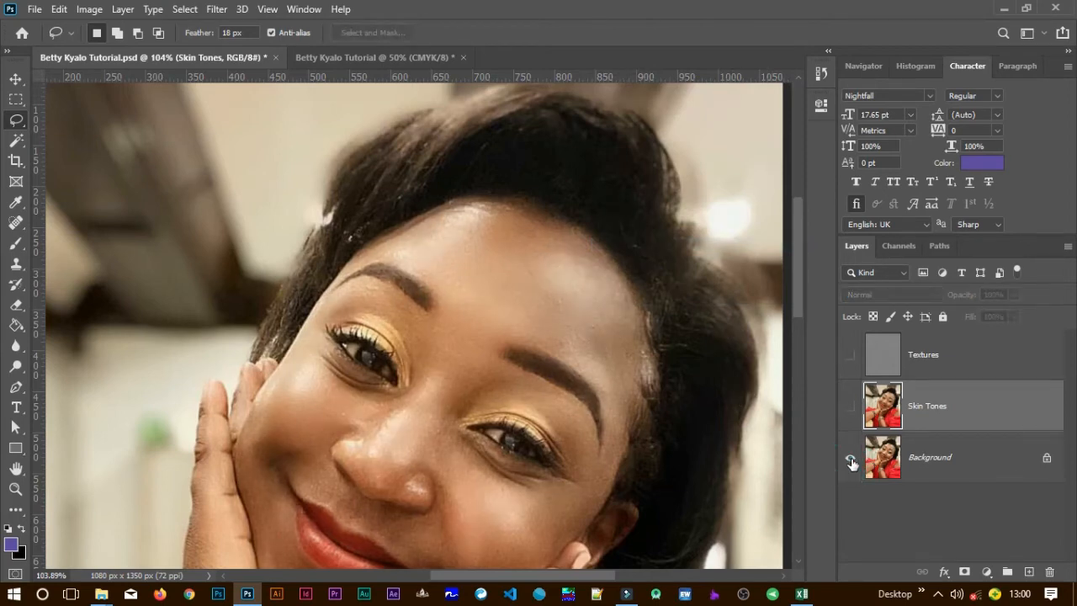
alt+click(850, 459)
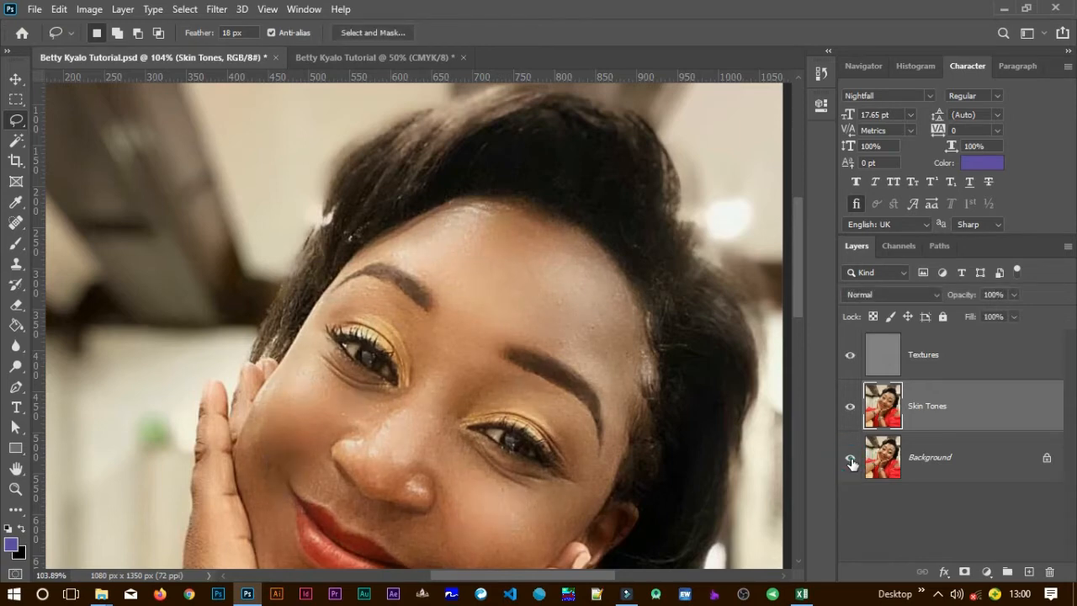
- Lasso the skin between the eyebrows on the Skin Tones layer, apply a 10-pixel Gaussian Blur and deselect
scroll(565, 277, down, 4)
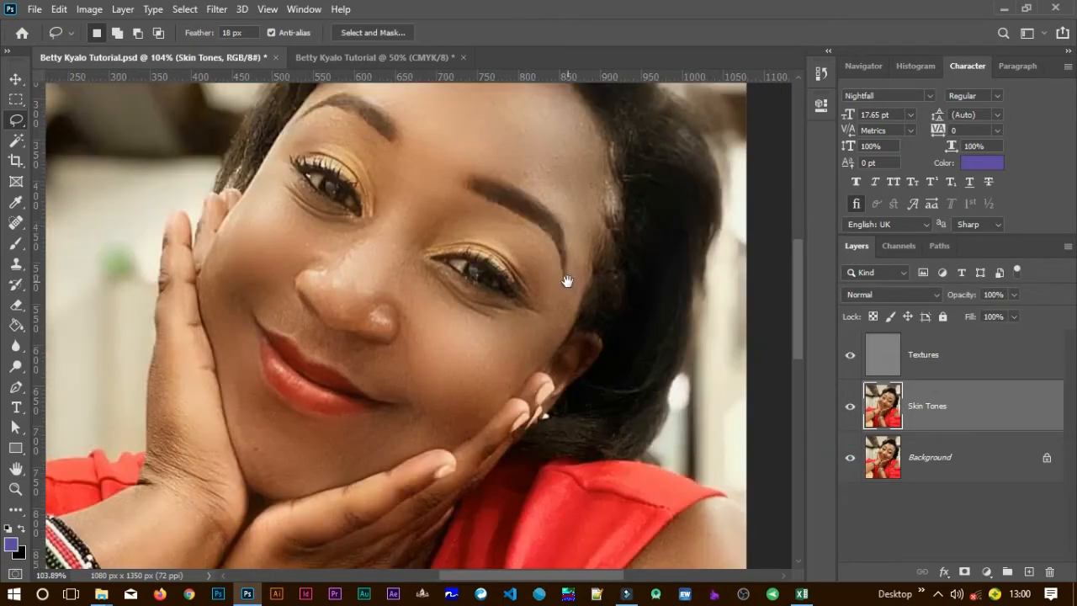
scroll(567, 371, up, 2)
drag(415, 213, 428, 313)
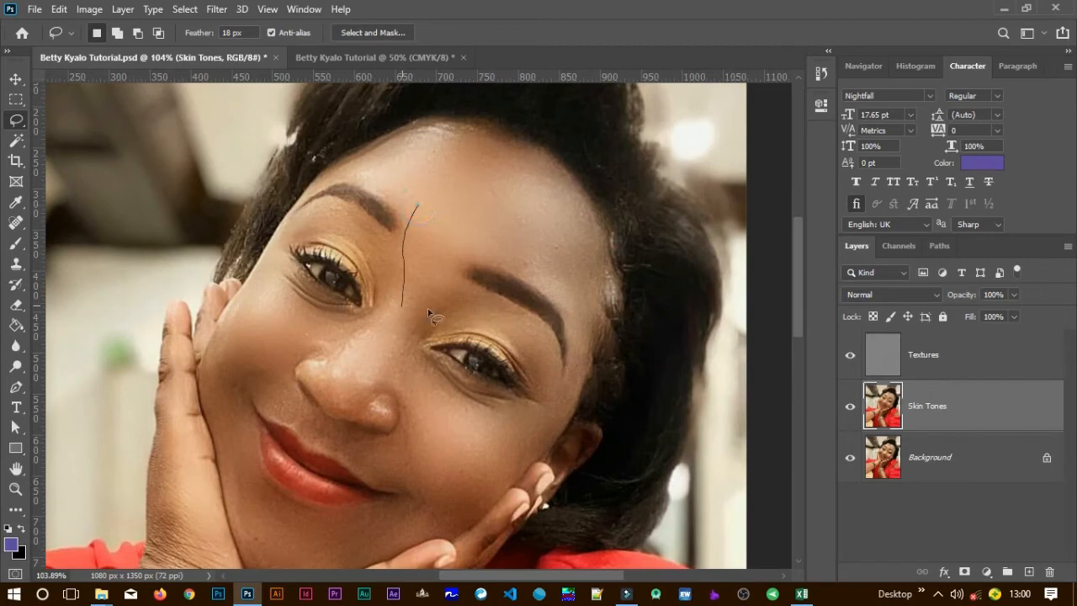
mouse_move(471, 263)
mouse_down()
mouse_move(485, 238)
mouse_move(419, 207)
mouse_up()
click(217, 8)
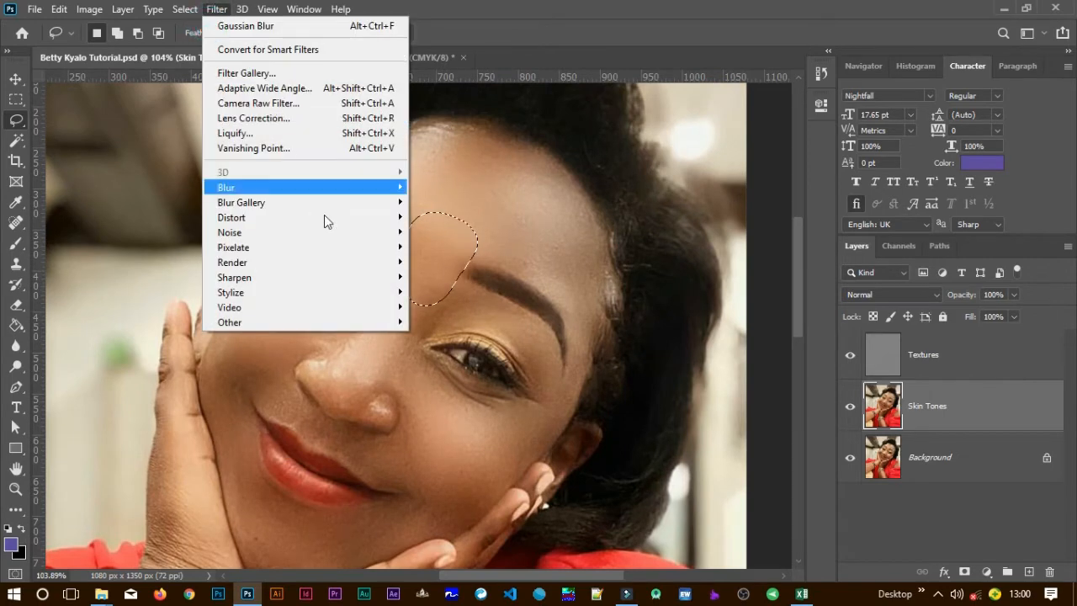
mouse_move(382, 197)
click(455, 244)
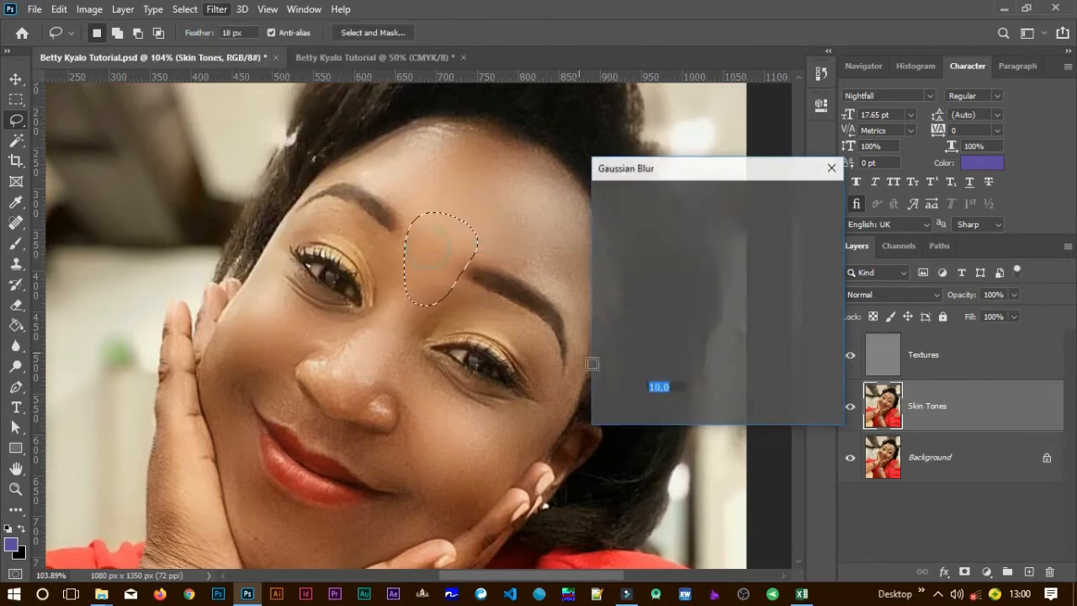
key(Return)
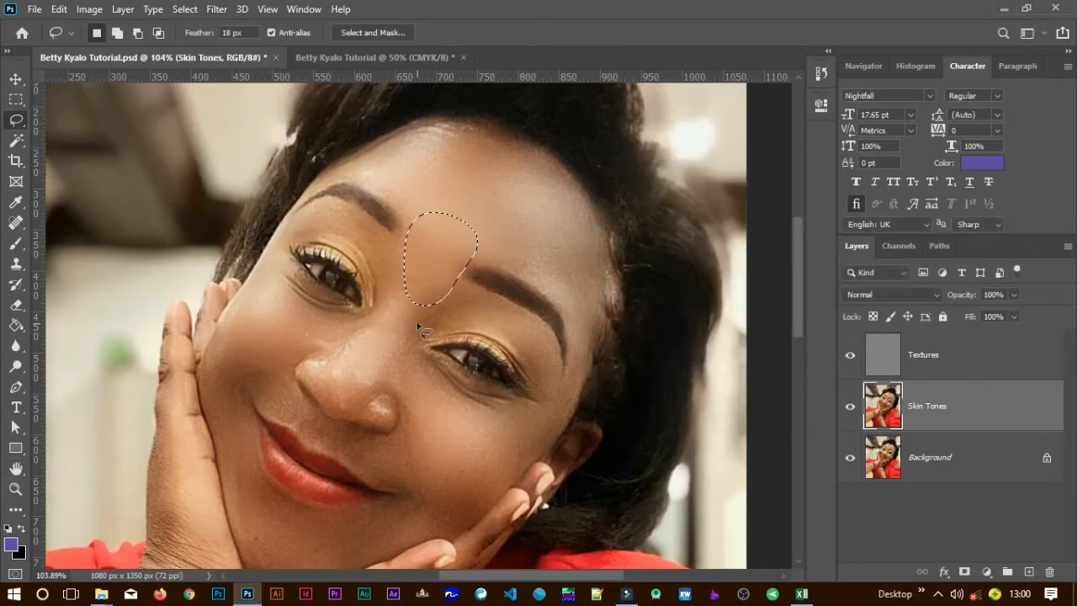
key(ctrl+d)
- Compare the retouched face with the original by isolating the Background layer and restoring all layers
alt+click(849, 459)
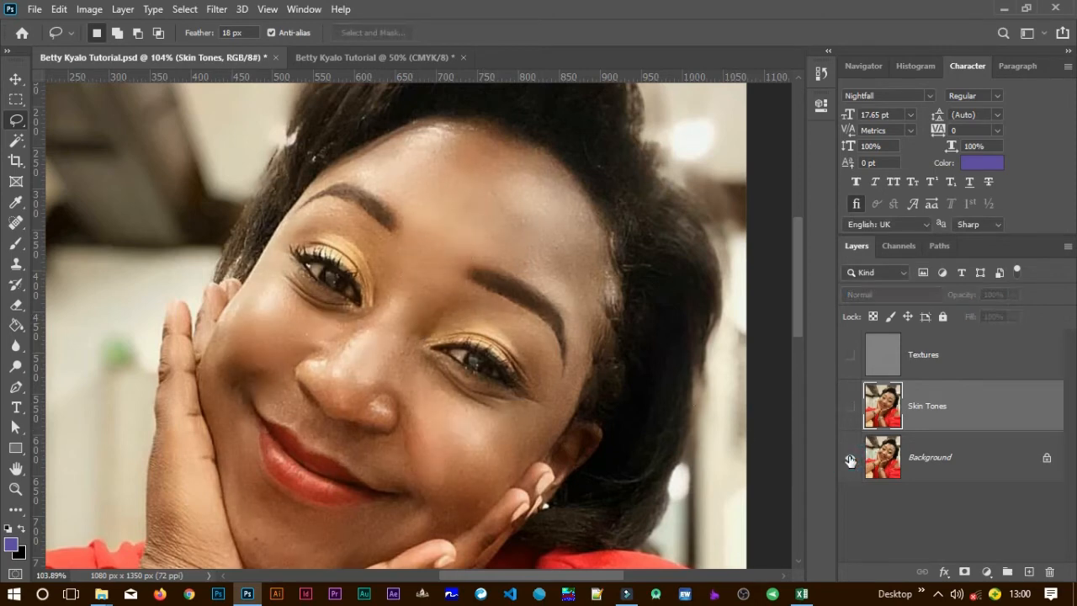
alt+click(850, 460)
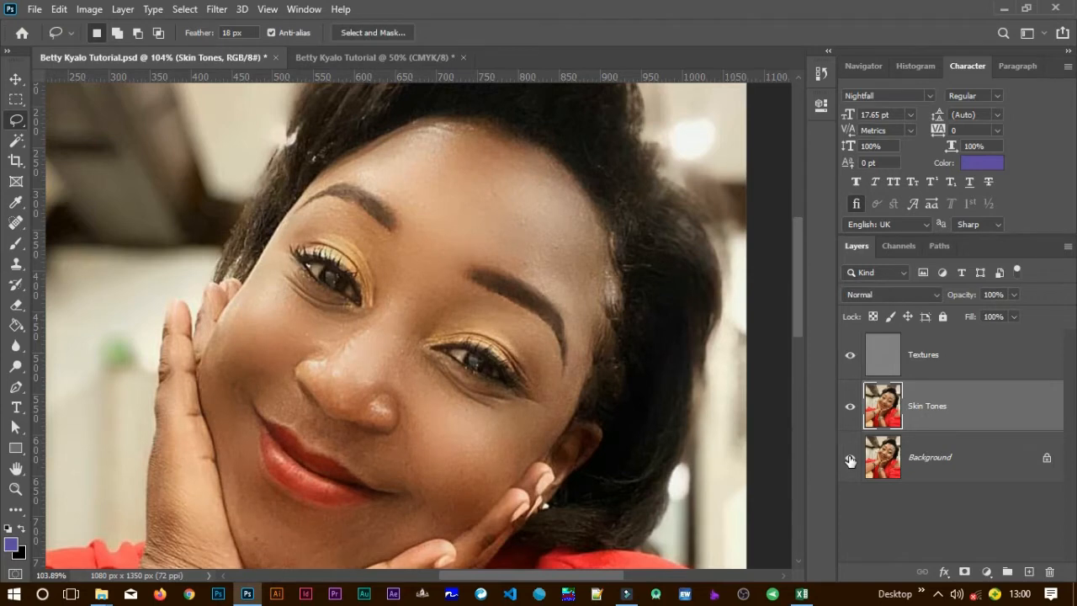
mouse_move(516, 415)
mouse_down()
mouse_move(457, 356)
mouse_move(481, 377)
mouse_up()
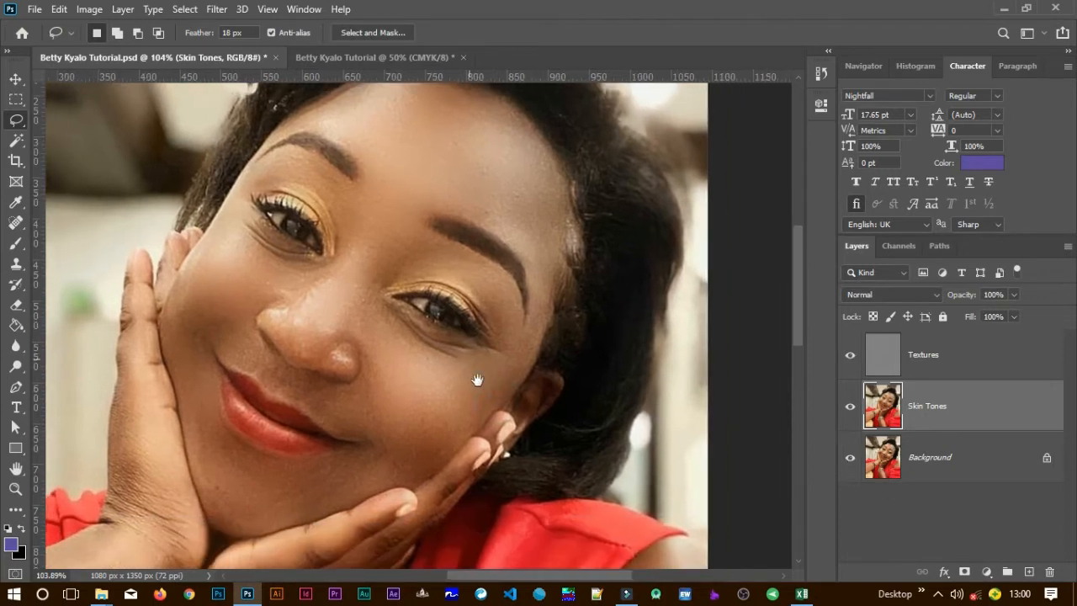
- Add a Black & White adjustment layer above the Textures layer with Reds set to -73
key(v)
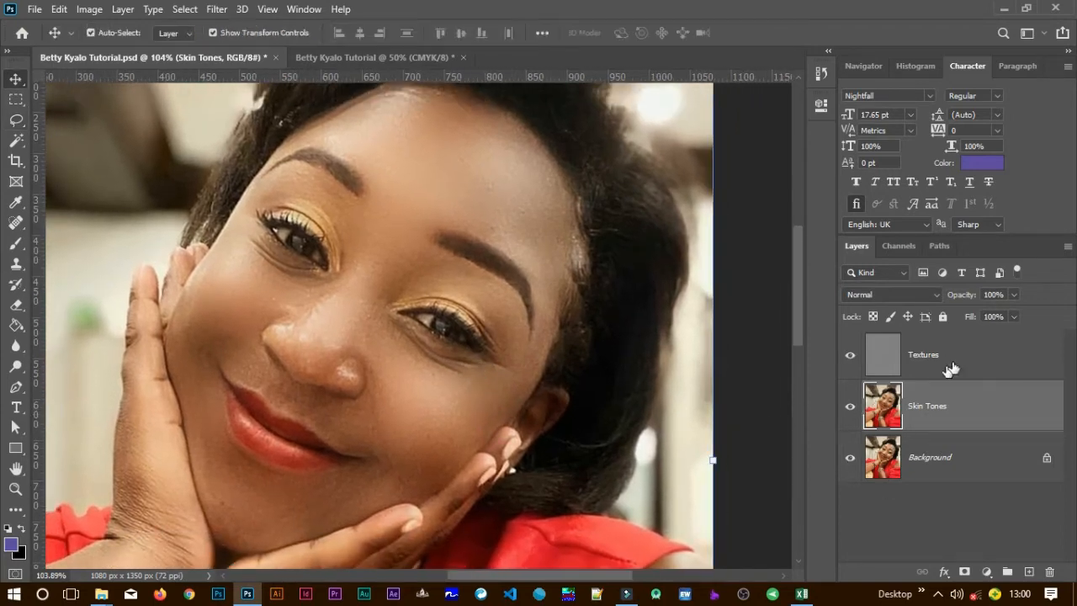
click(954, 362)
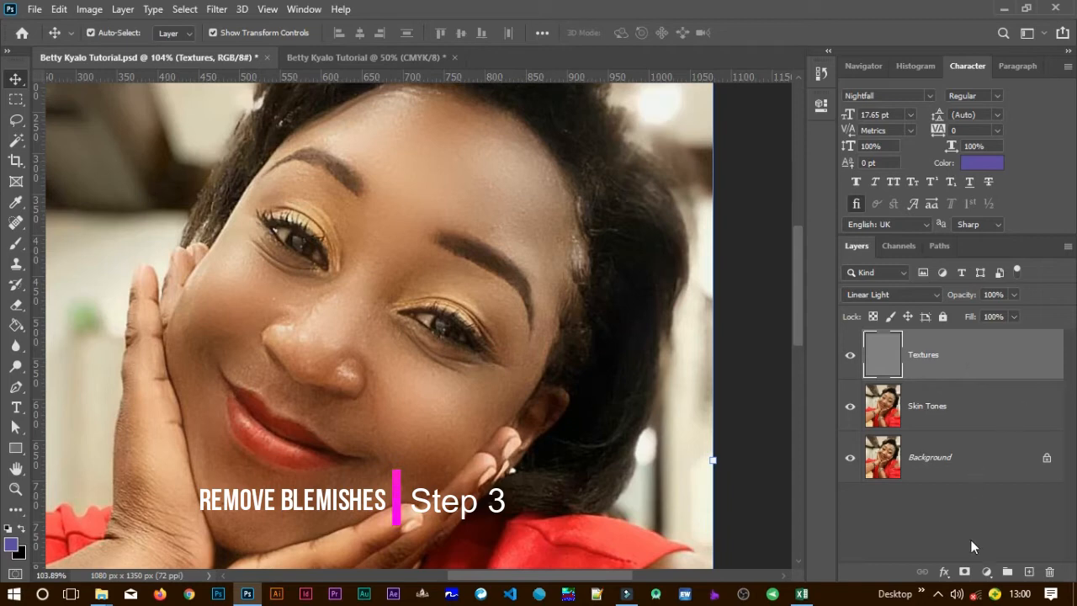
click(987, 572)
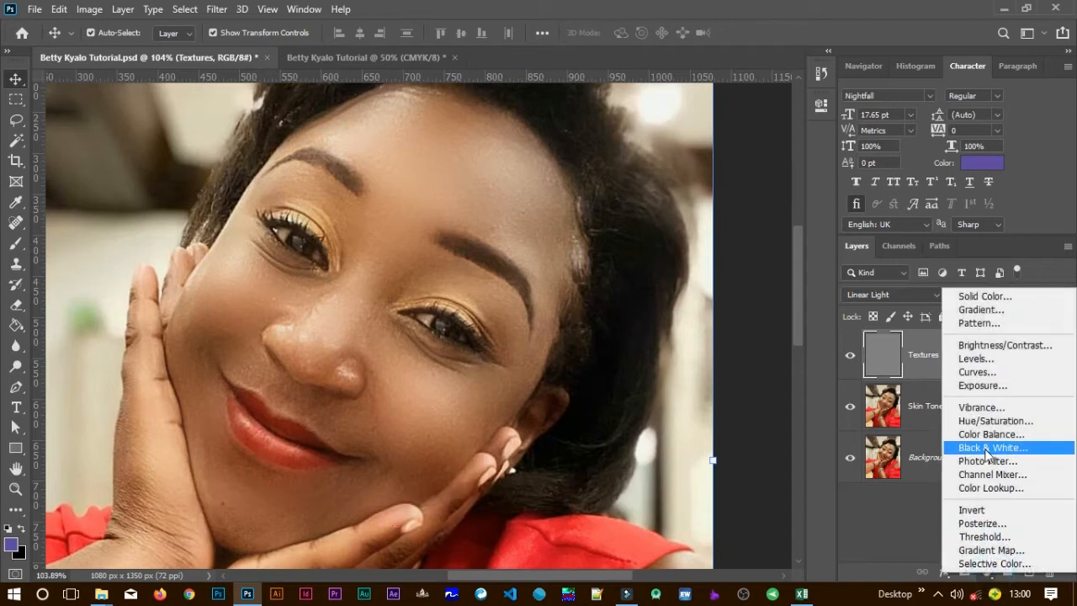
click(986, 448)
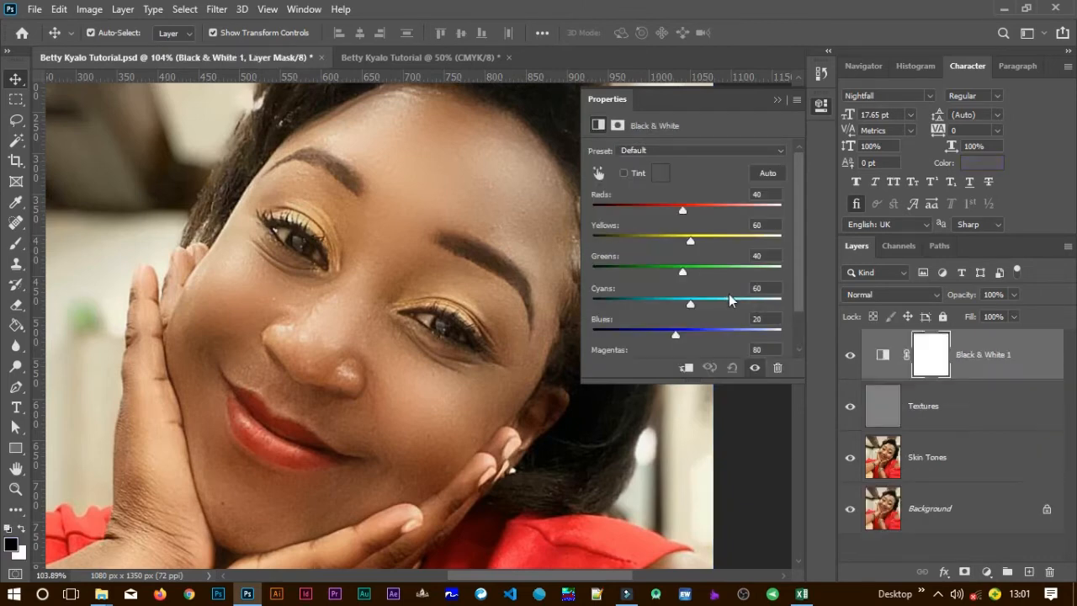
drag(683, 209, 641, 211)
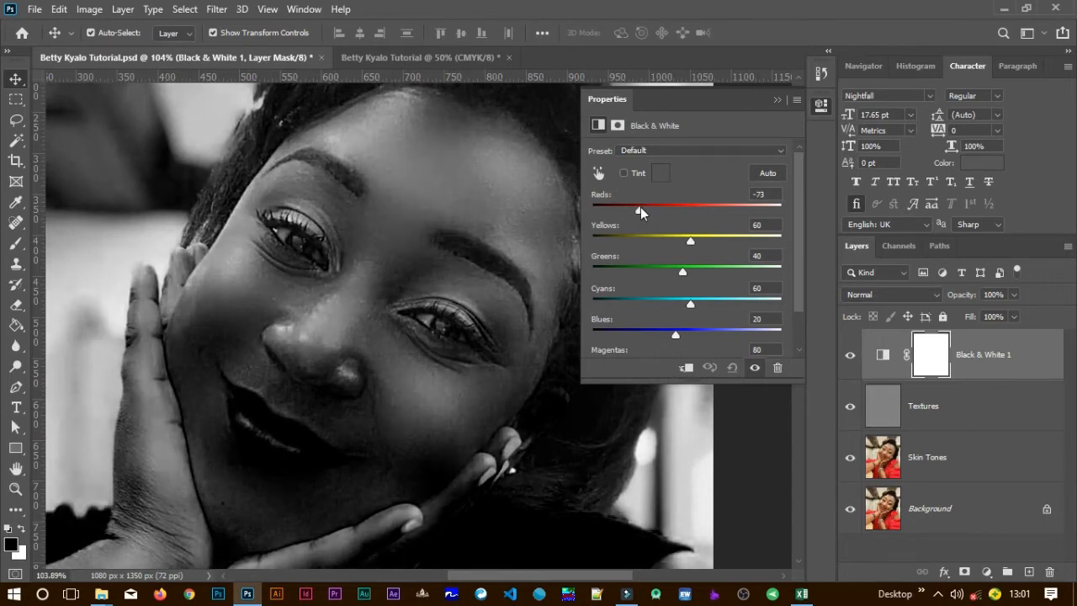
click(776, 101)
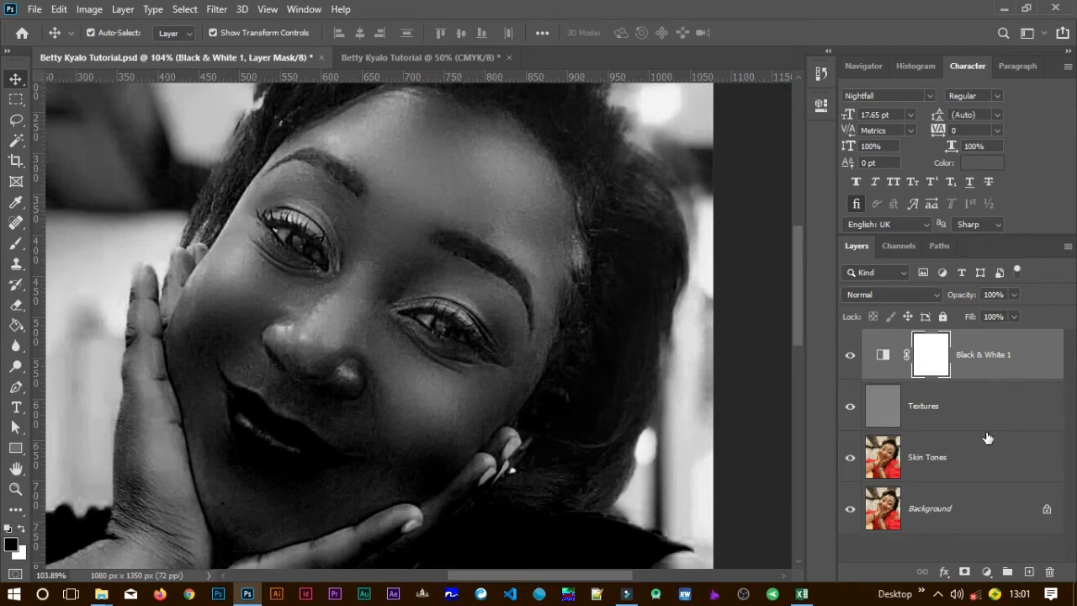
- Clean up the blemishes on the Textures layer between the left-hand eye and the nose with the Clone Stamp at brush size 21
click(972, 410)
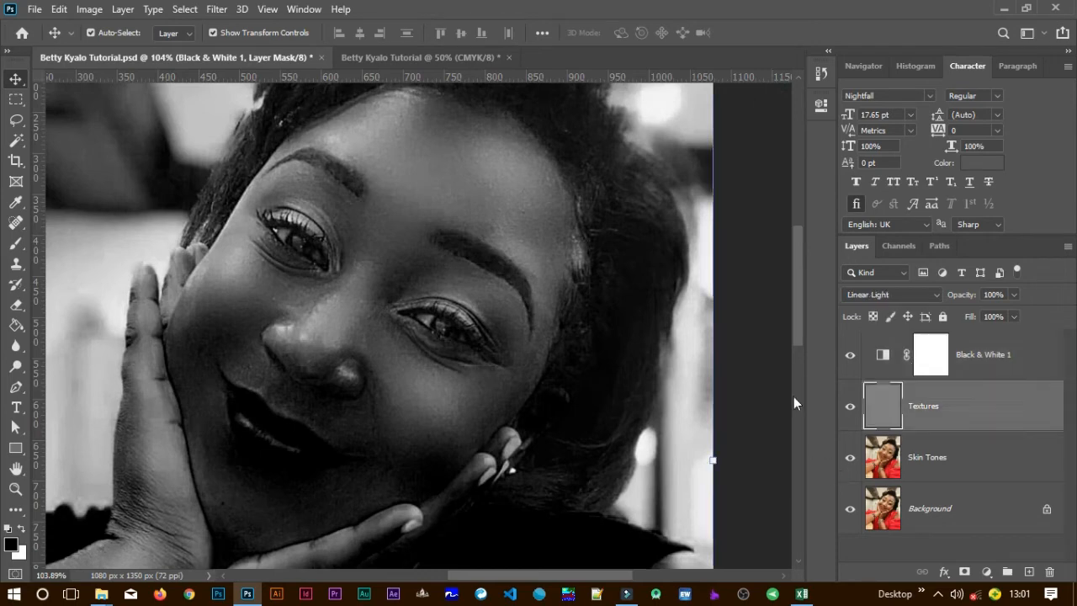
drag(425, 252, 468, 242)
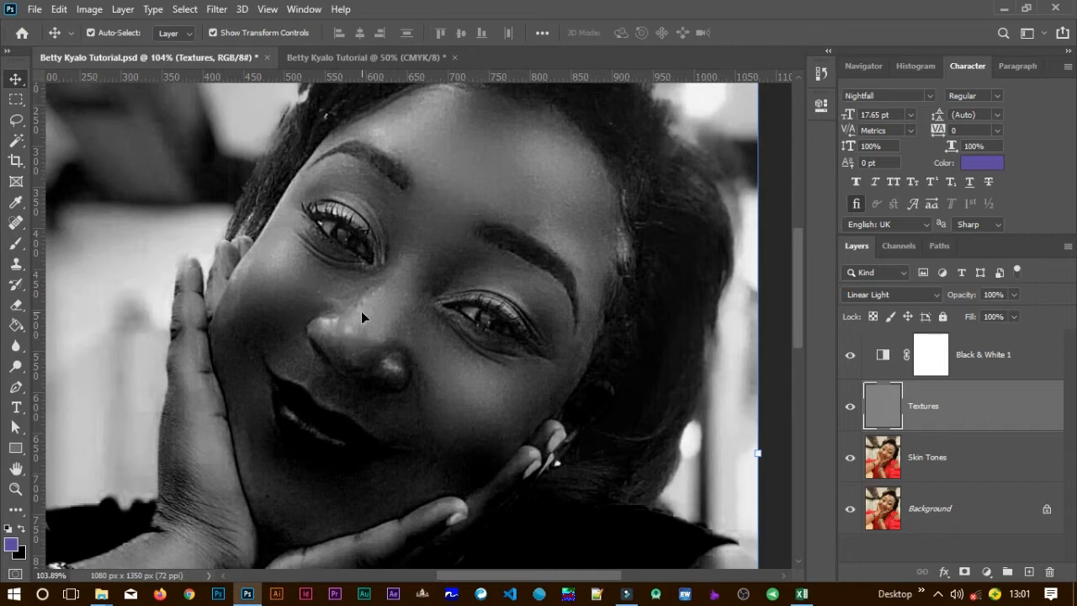
click(16, 263)
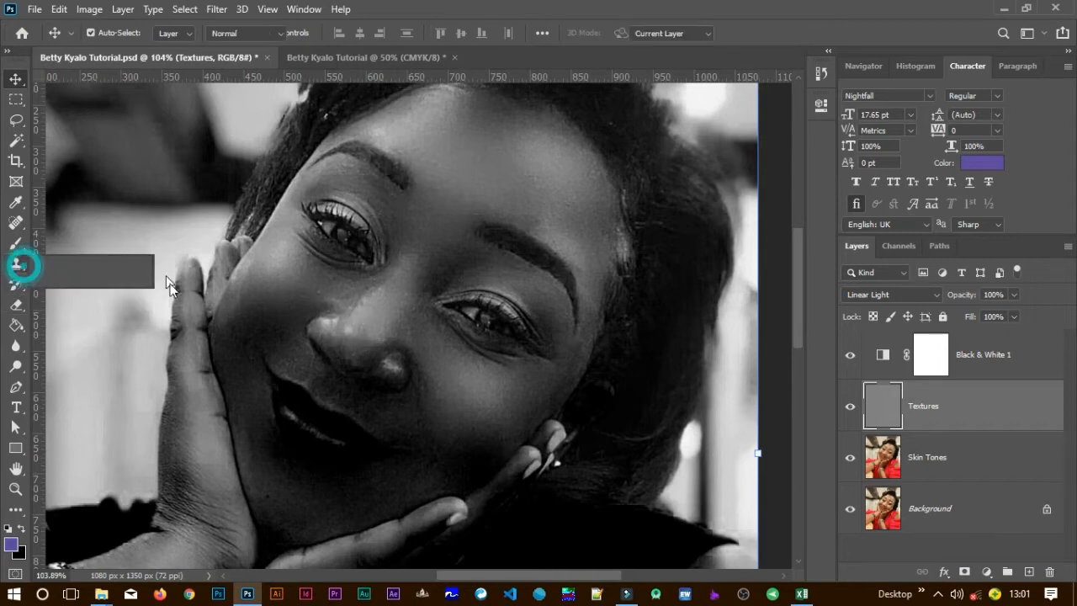
click(93, 264)
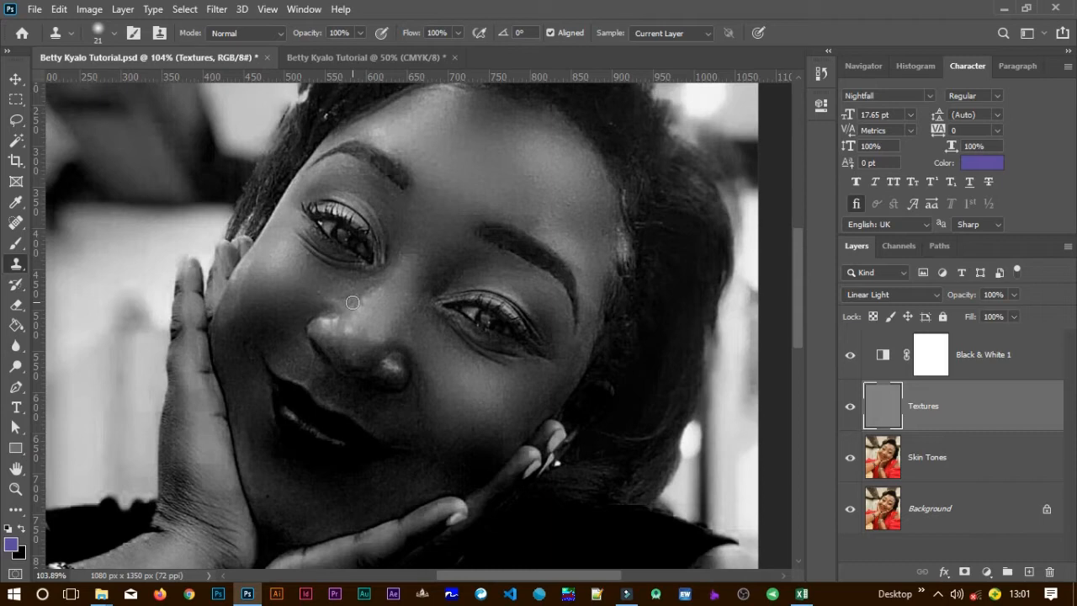
key(alt)
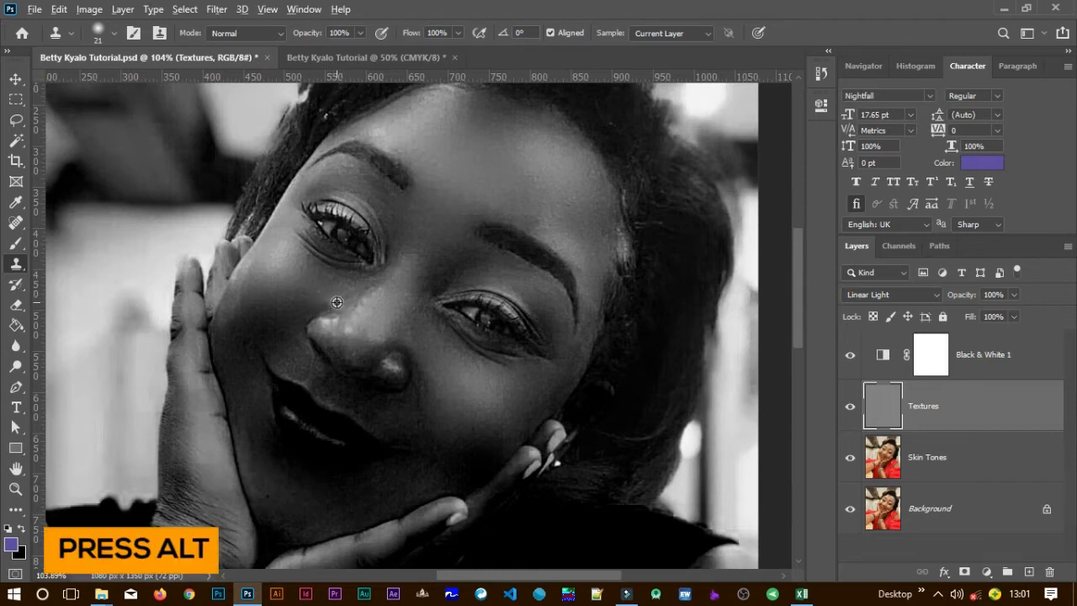
alt+click(337, 302)
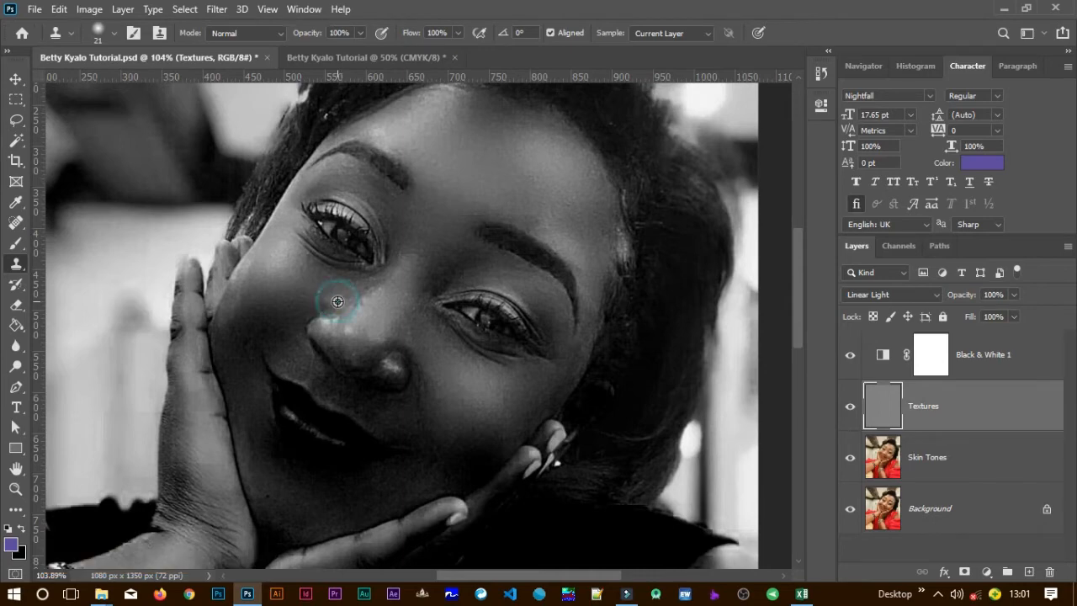
click(332, 296)
click(321, 291)
click(357, 314)
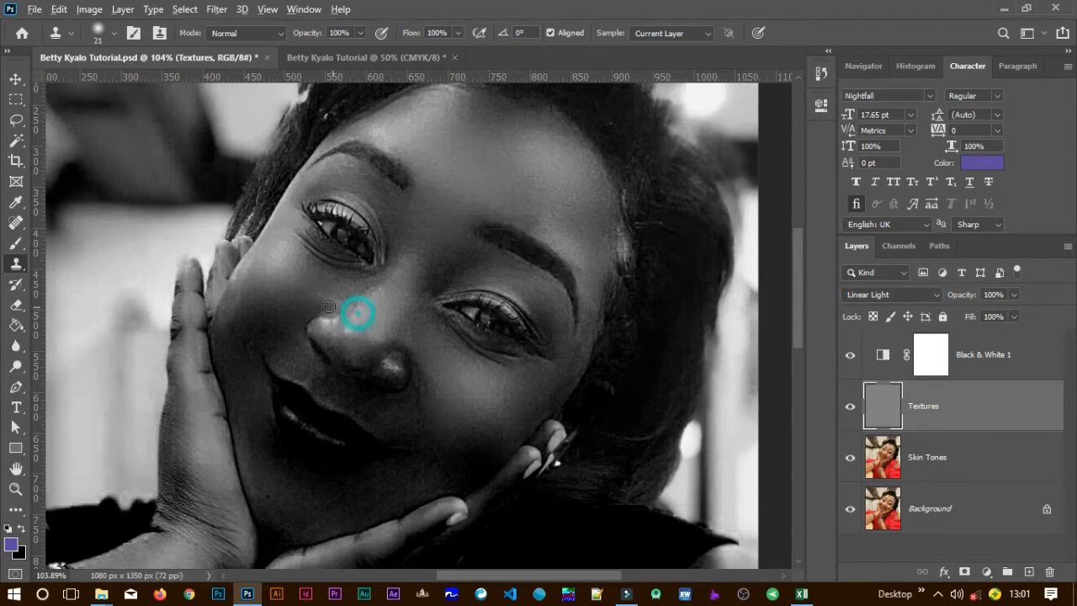
click(318, 293)
click(327, 290)
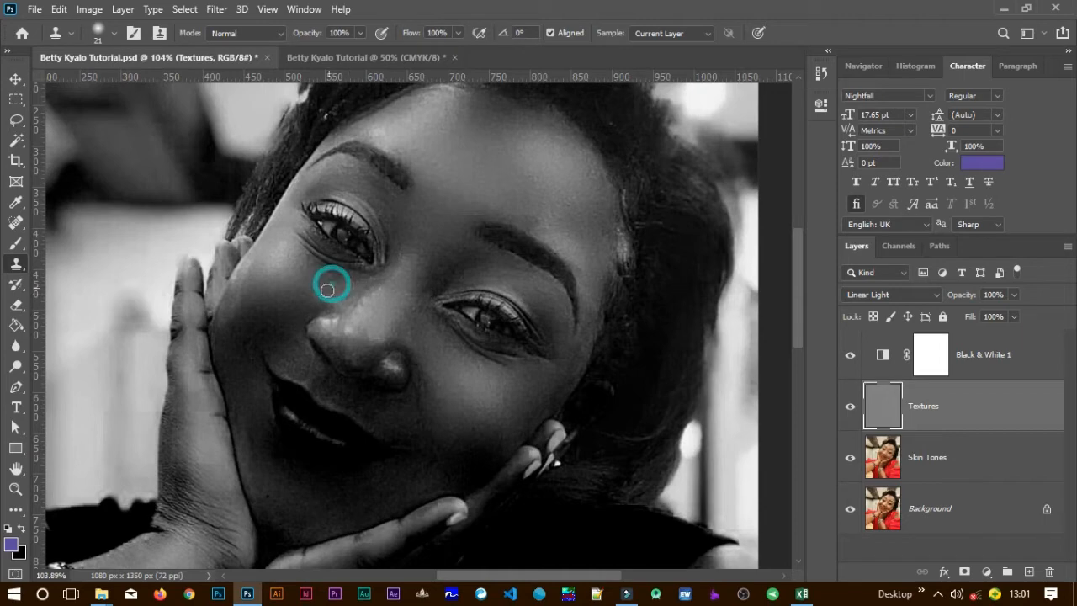
click(316, 291)
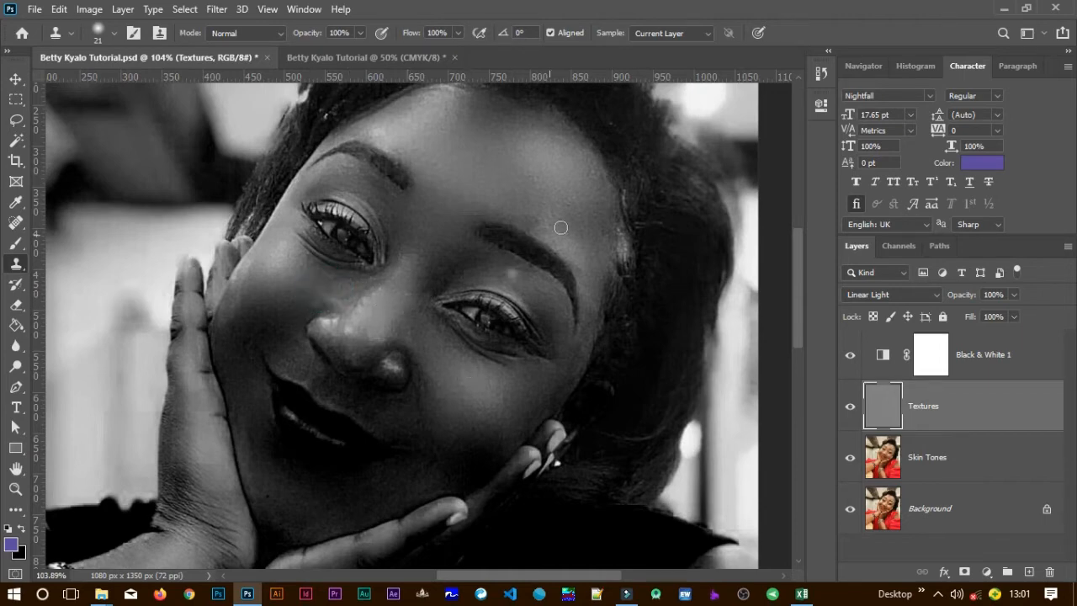
- Clone clean skin texture over the blemishes on the forehead above the right-hand eyebrow
alt+click(562, 200)
alt+click(587, 232)
click(573, 205)
- Clone out the blemishes in the centre and left-hand side of the forehead and between the eyebrows
drag(497, 185, 478, 233)
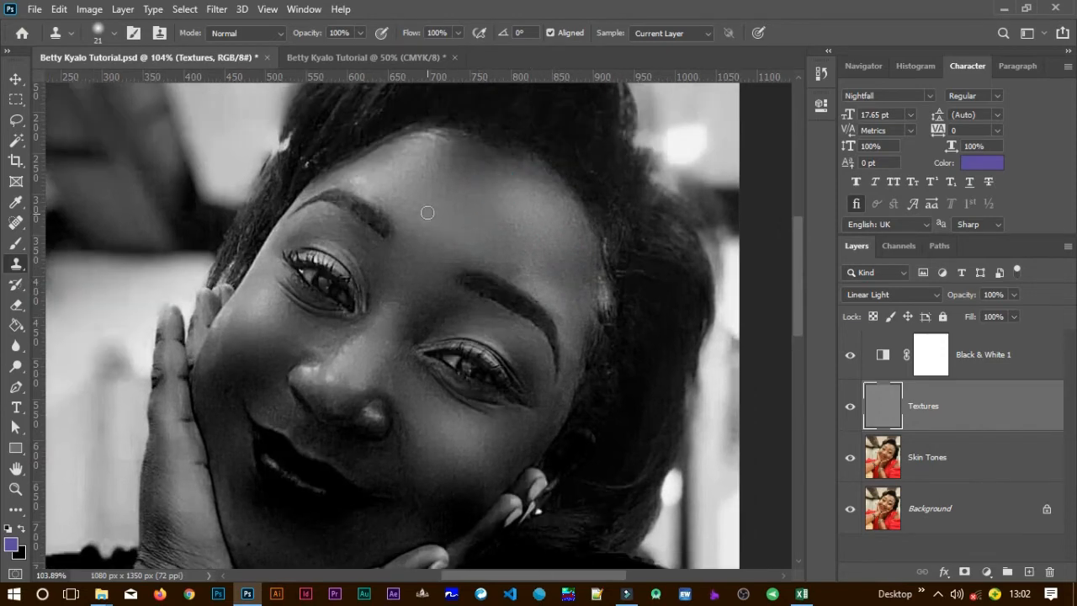
alt+click(430, 205)
mouse_move(417, 216)
mouse_down()
mouse_move(416, 241)
mouse_move(415, 231)
mouse_up()
mouse_move(422, 185)
mouse_down()
mouse_move(394, 194)
mouse_move(421, 220)
mouse_up()
alt+click(383, 173)
drag(377, 195, 387, 202)
click(396, 252)
- Clone out the blemishes along the side of the nose bridge and on the right-hand cheek
drag(413, 295, 451, 233)
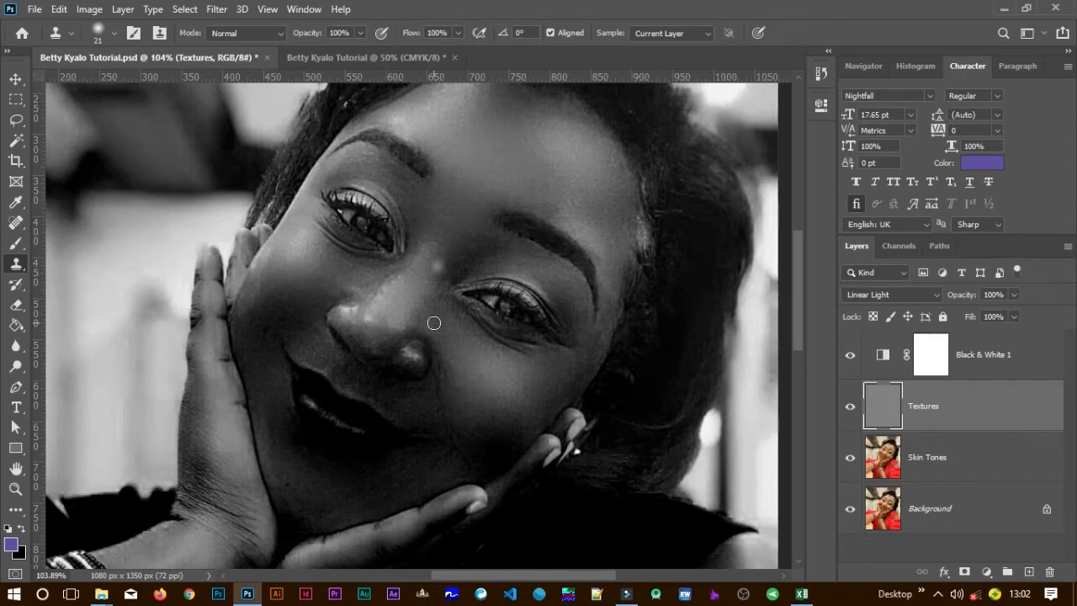
click(439, 320)
click(434, 300)
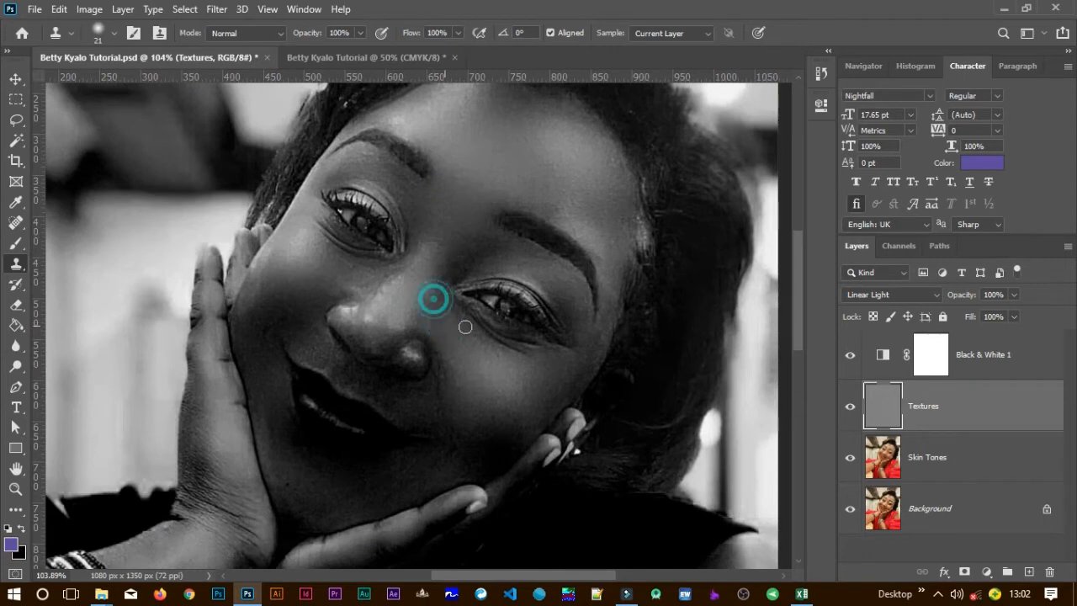
drag(444, 371, 437, 232)
click(461, 269)
click(488, 282)
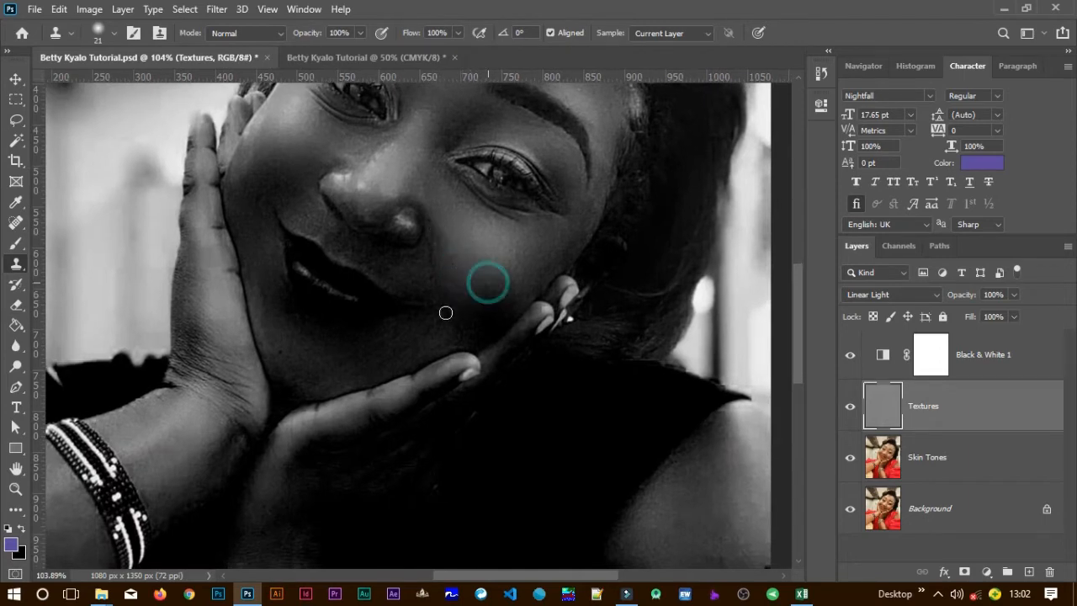
drag(423, 331, 476, 282)
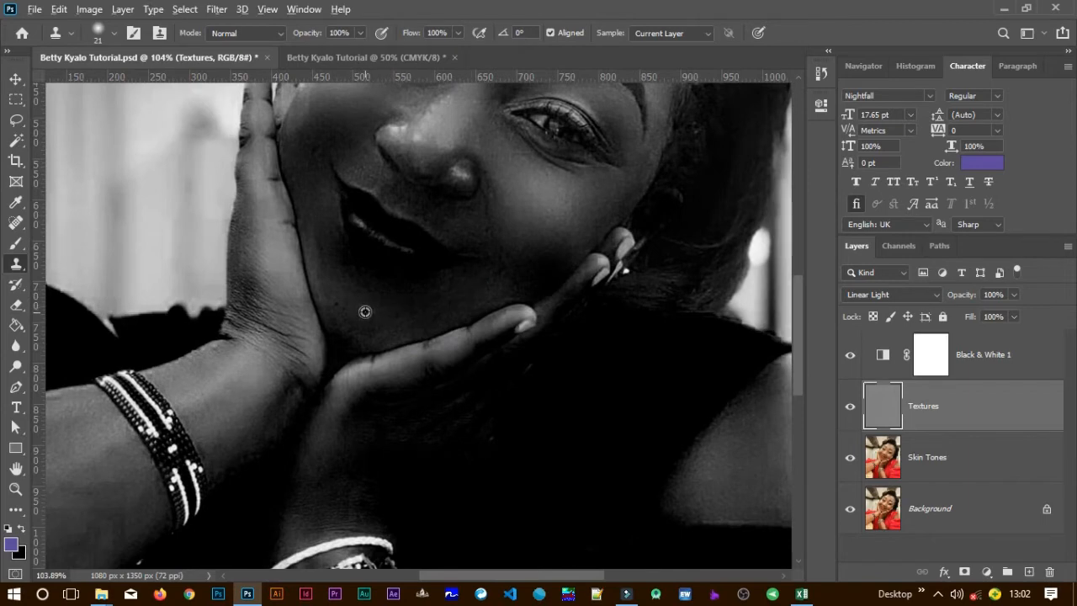
click(338, 303)
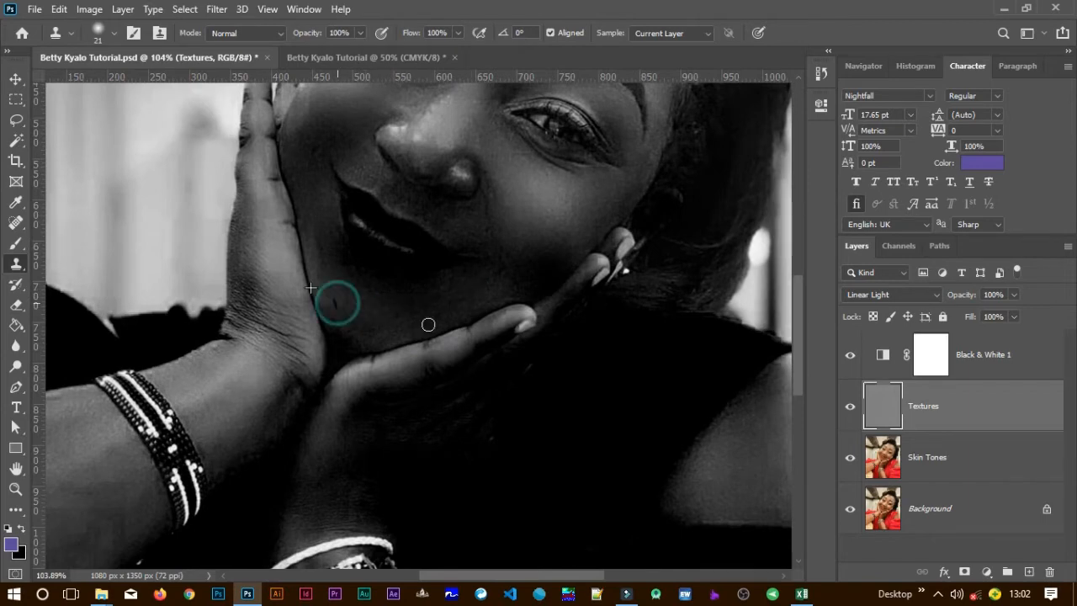
key(ctrl+z)
alt+click(351, 293)
click(338, 316)
key(ctrl+z)
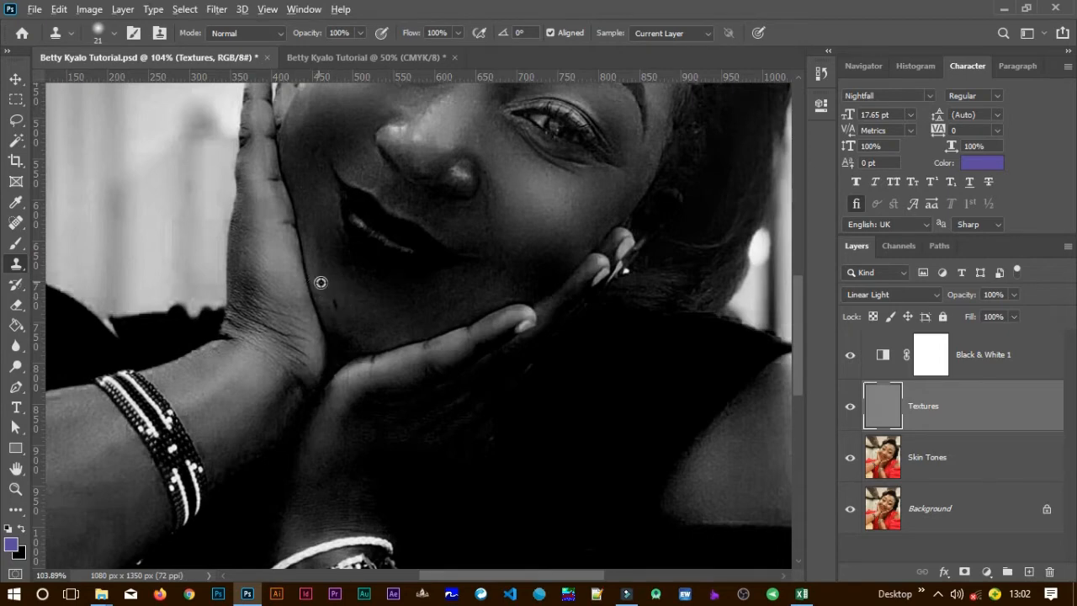
- Remove the dark mole on the left-hand side of the chin by cloning skin texture sampled near the jaw edge
alt+click(317, 284)
click(336, 299)
alt+click(317, 287)
click(336, 306)
- Clone out the remaining blemishes on the left-hand cheek and jaw and below the lower lip
drag(345, 298, 382, 352)
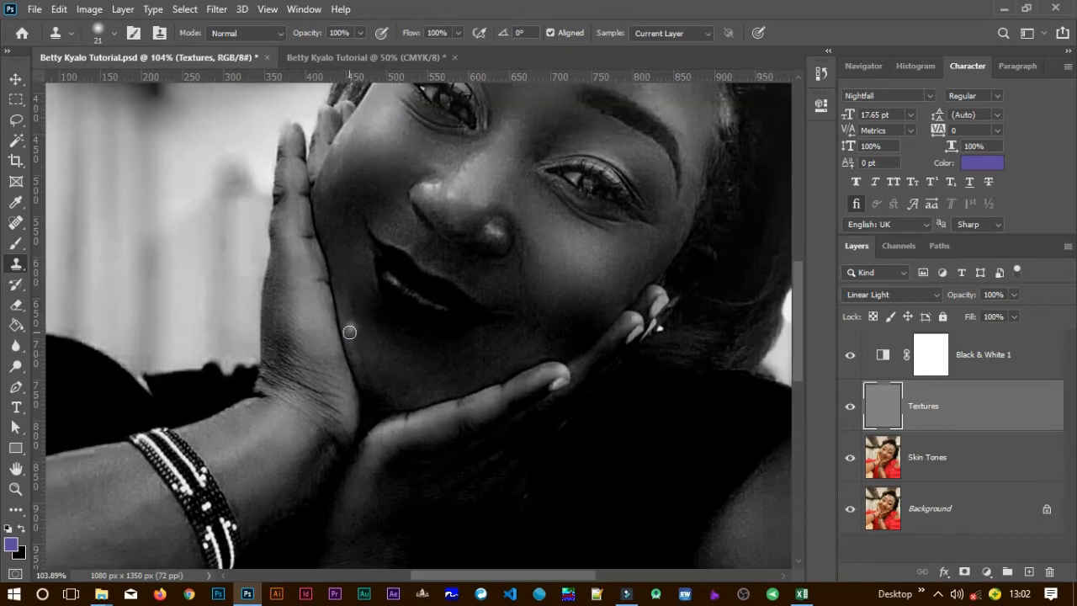
click(348, 326)
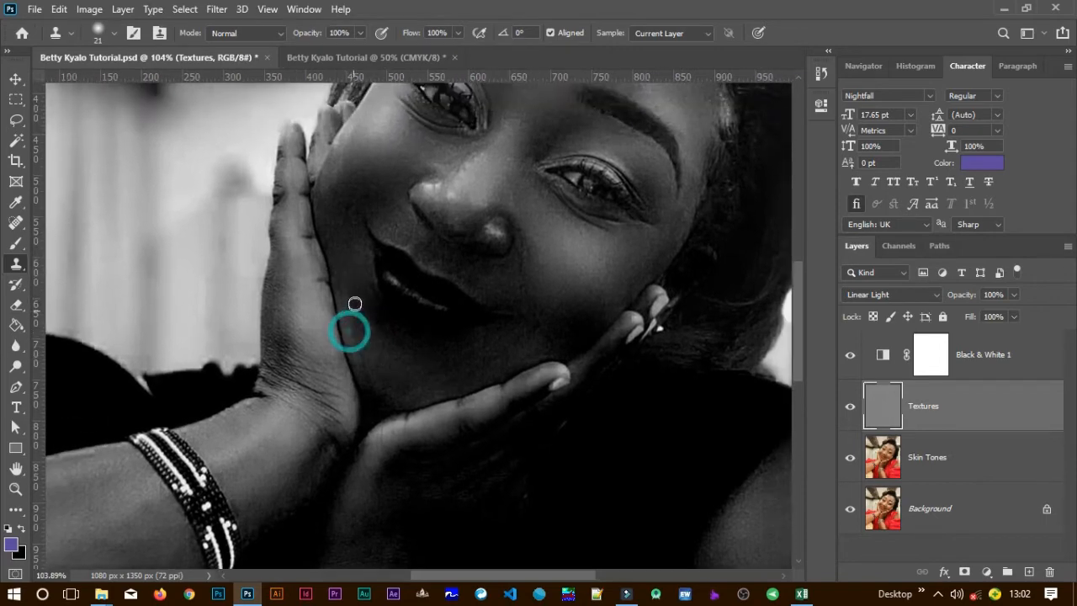
click(359, 345)
click(356, 304)
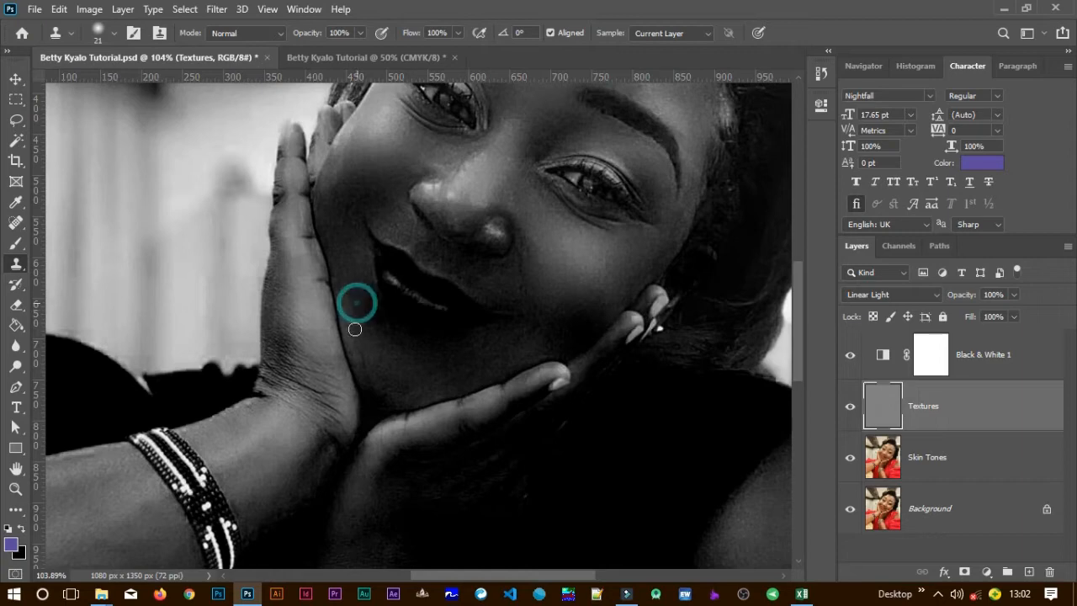
click(368, 353)
click(459, 317)
mouse_move(488, 217)
mouse_down()
mouse_move(579, 320)
mouse_move(567, 321)
mouse_up()
click(426, 307)
drag(475, 288, 422, 320)
- Hide the Black & White adjustment layer to return the portrait to colour and switch to the Move tool
drag(553, 288, 493, 276)
click(850, 355)
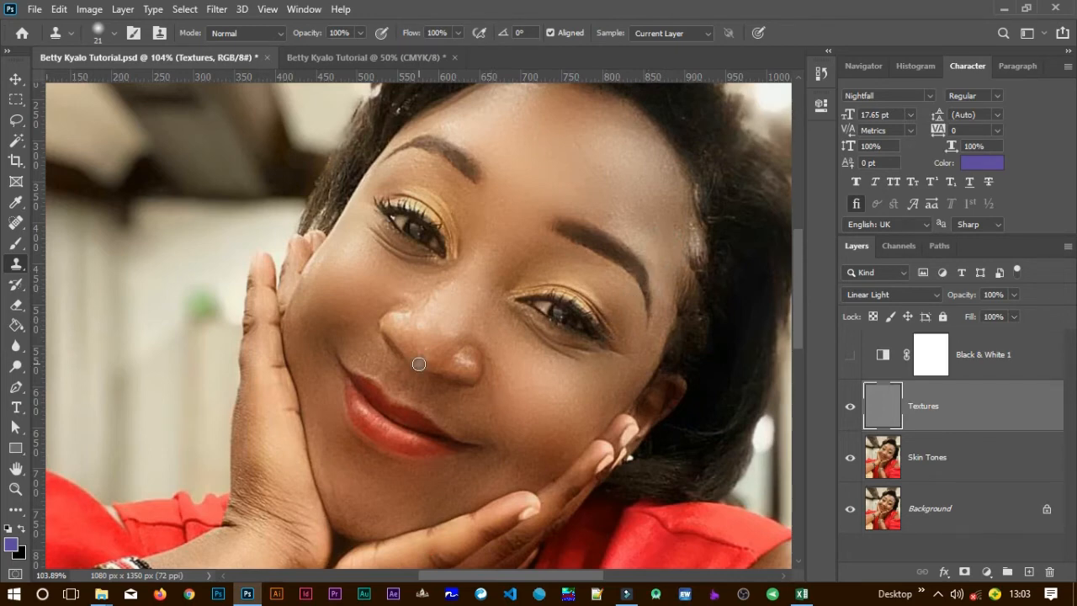
key(v)
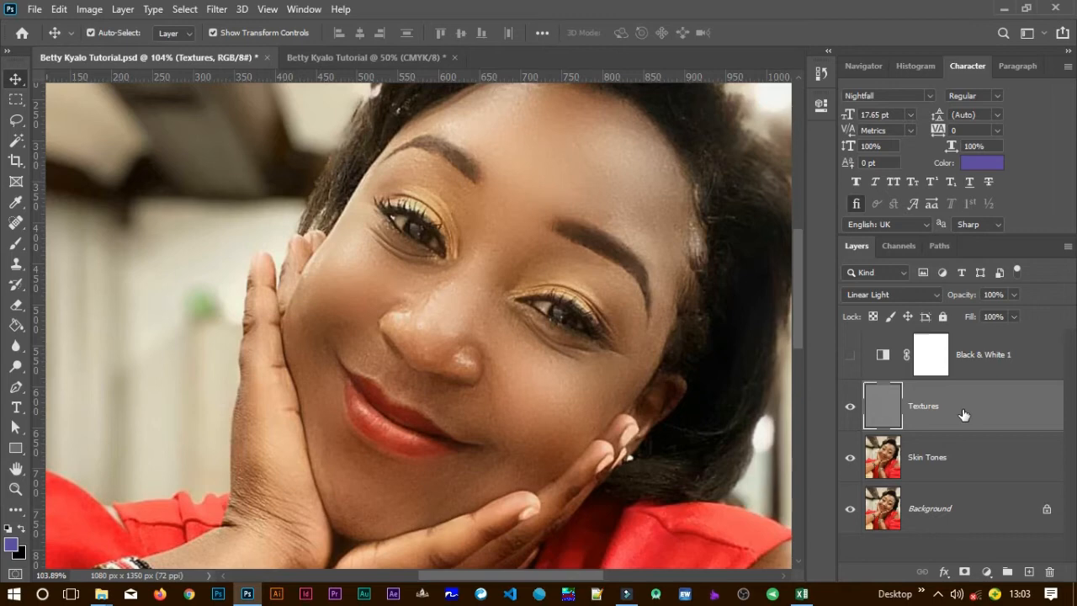
- Add a Curves adjustment layer above the Textures layer and place a midtone point on its RGB curve
scroll(676, 383, down, 2)
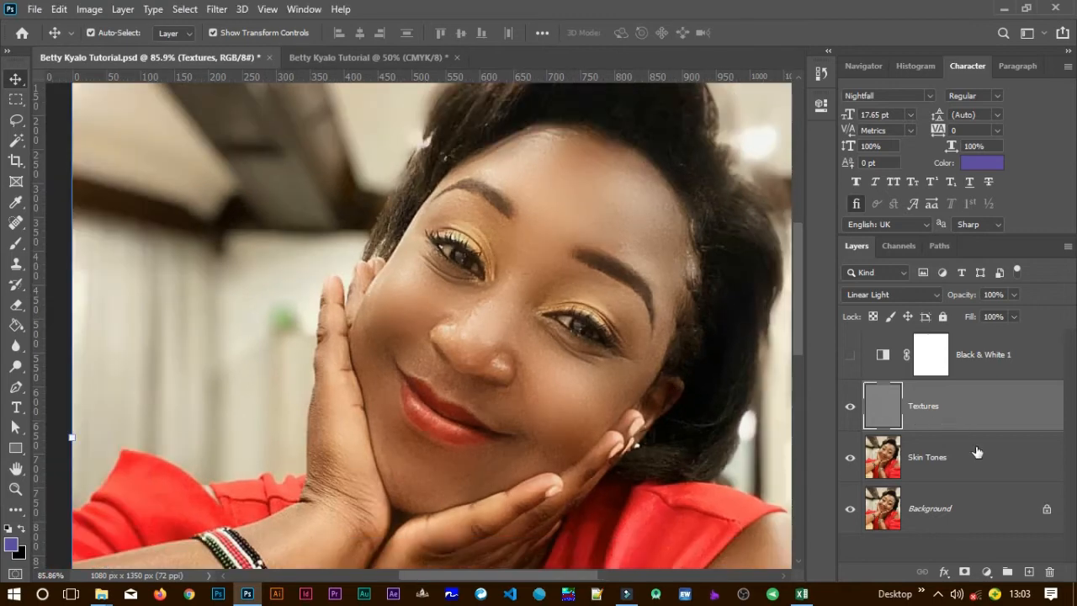
click(986, 572)
click(976, 370)
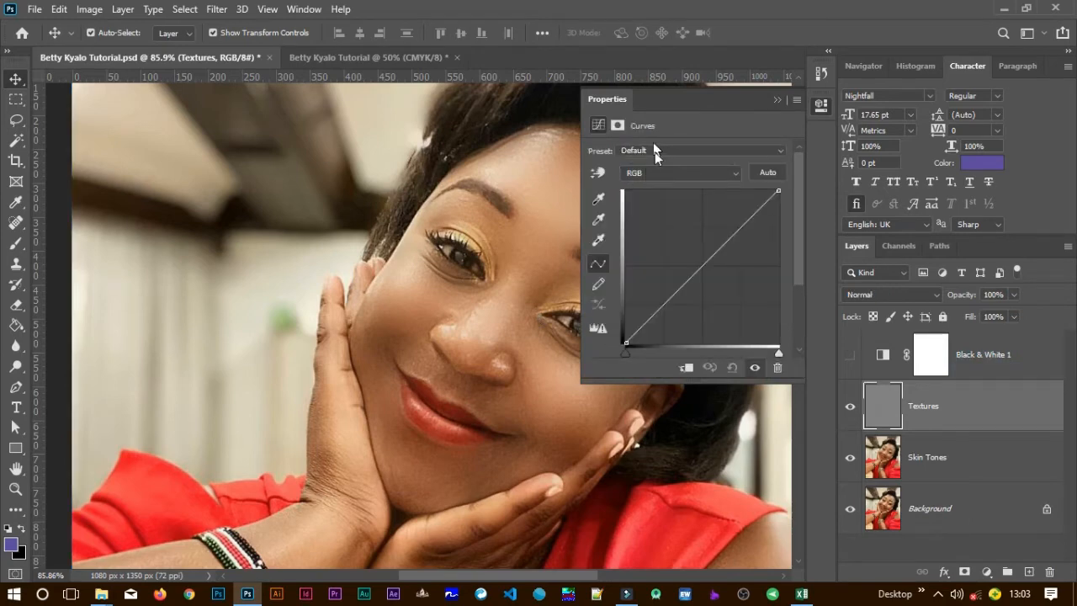
drag(499, 281, 357, 286)
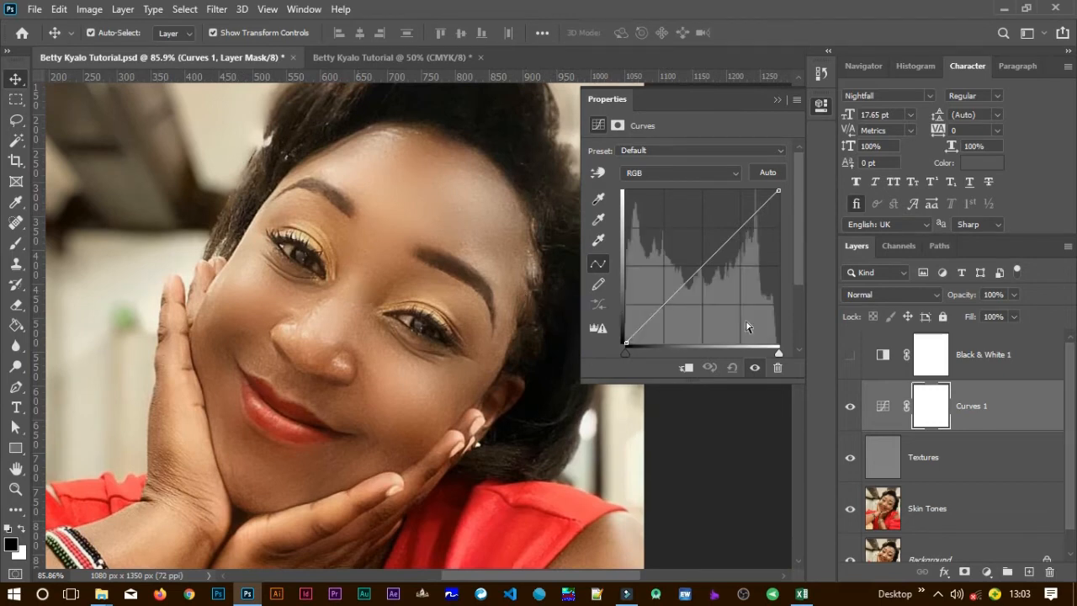
click(698, 268)
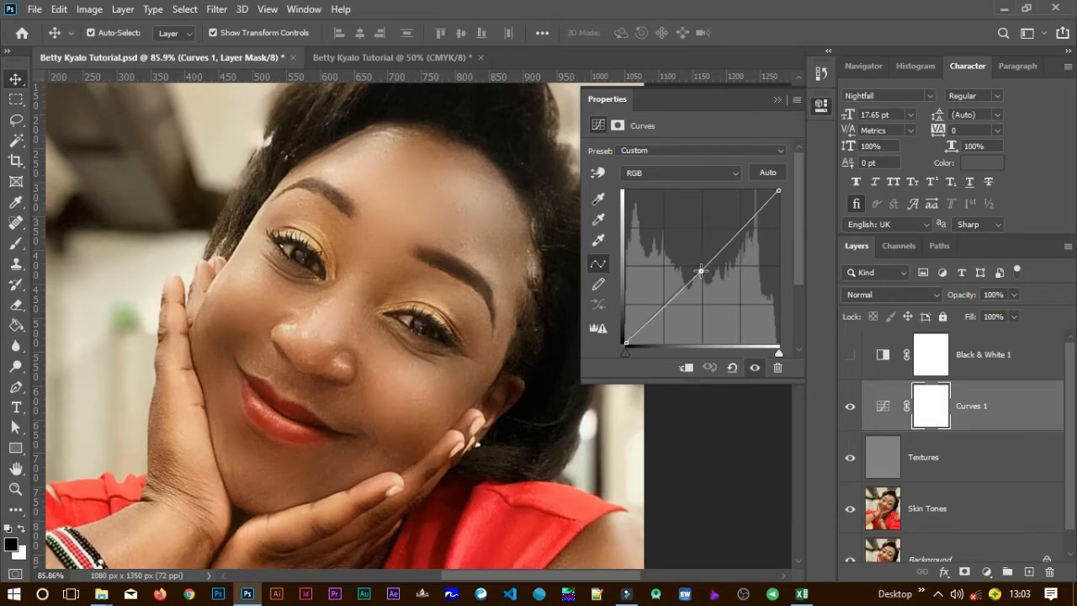
- Shape the Red channel curve with shadow, midtone and highlight points, slightly raising the midtones and highlights
click(661, 173)
click(658, 199)
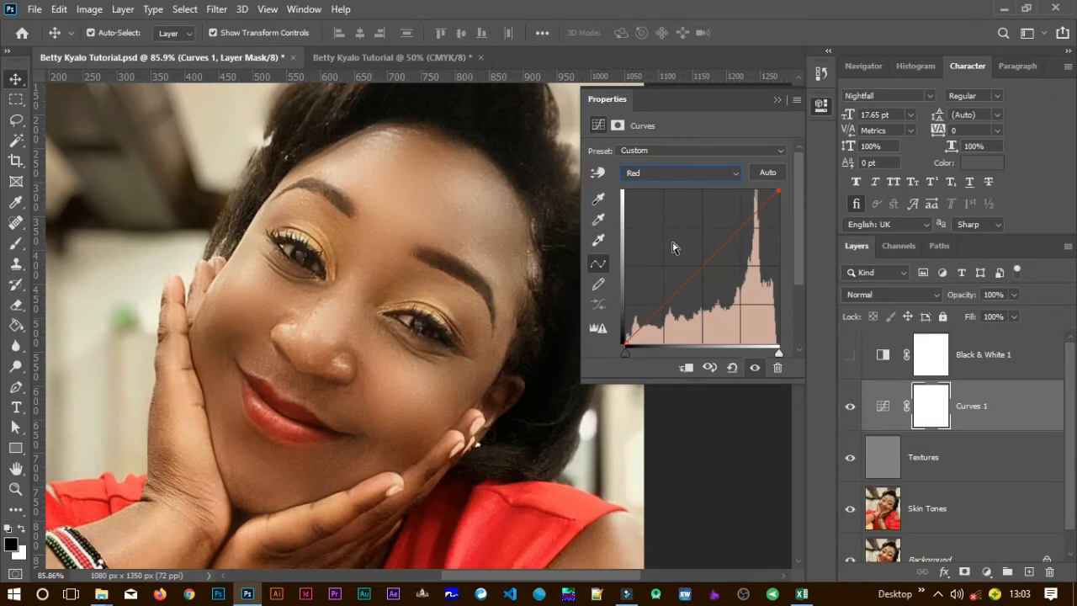
click(701, 266)
click(648, 317)
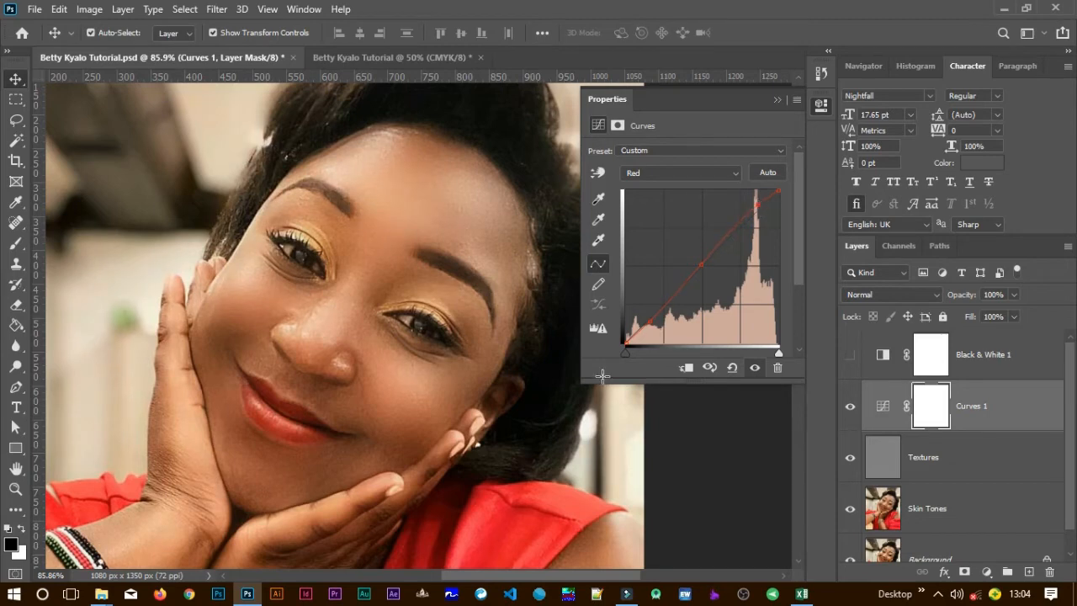
click(647, 324)
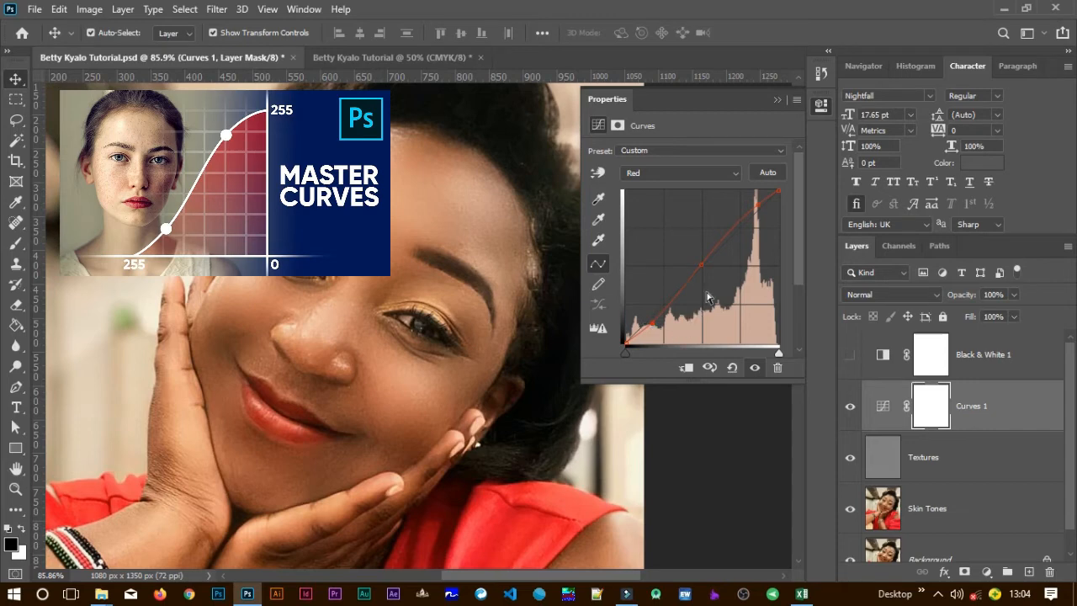
click(701, 263)
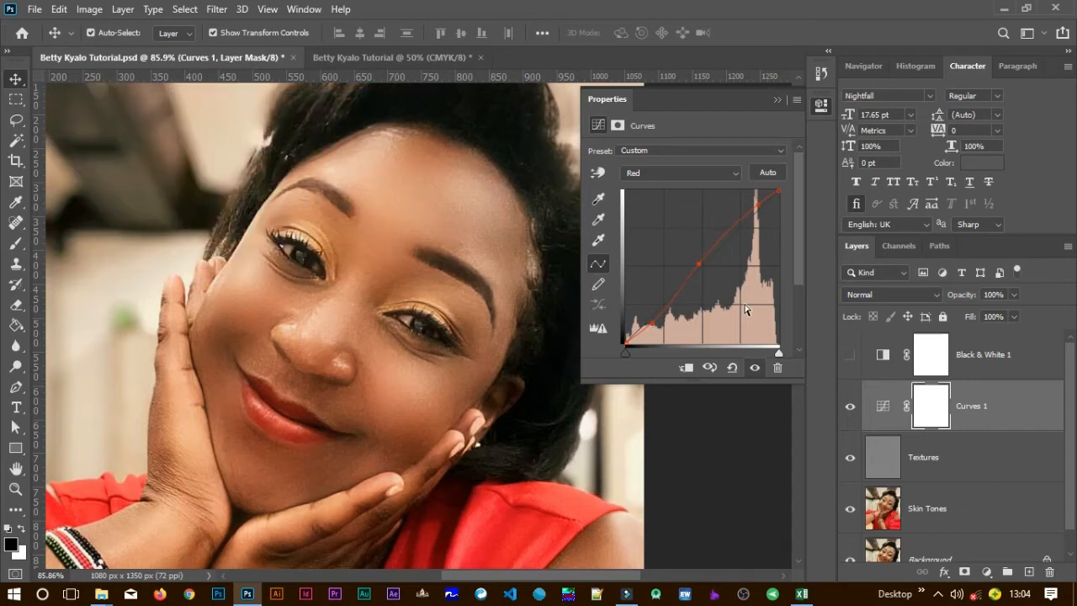
- Slightly lower the midtones of the Green channel in the Curves adjustment
click(657, 176)
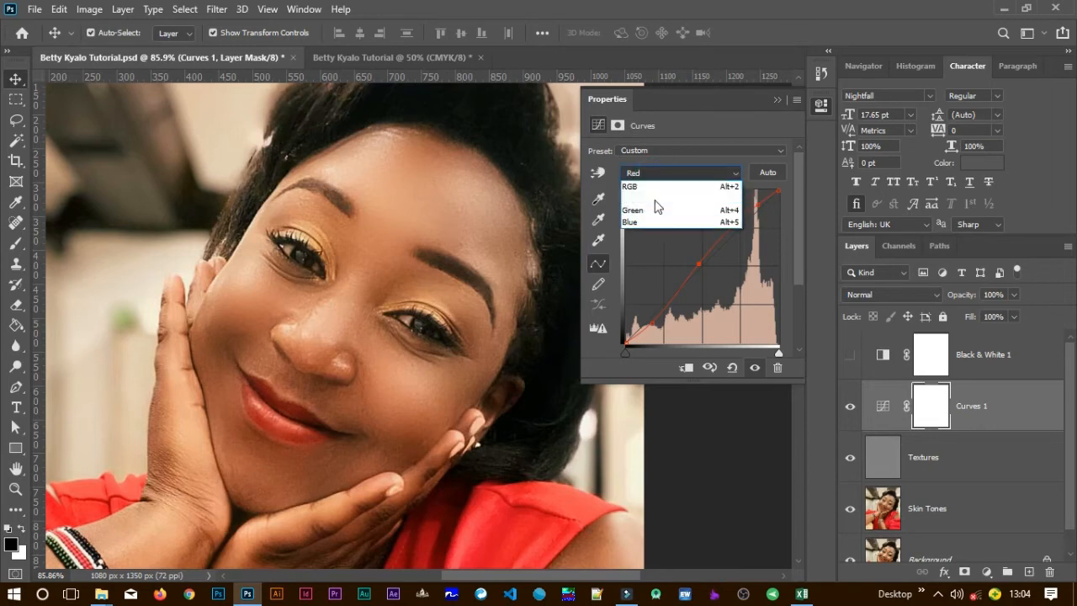
click(658, 210)
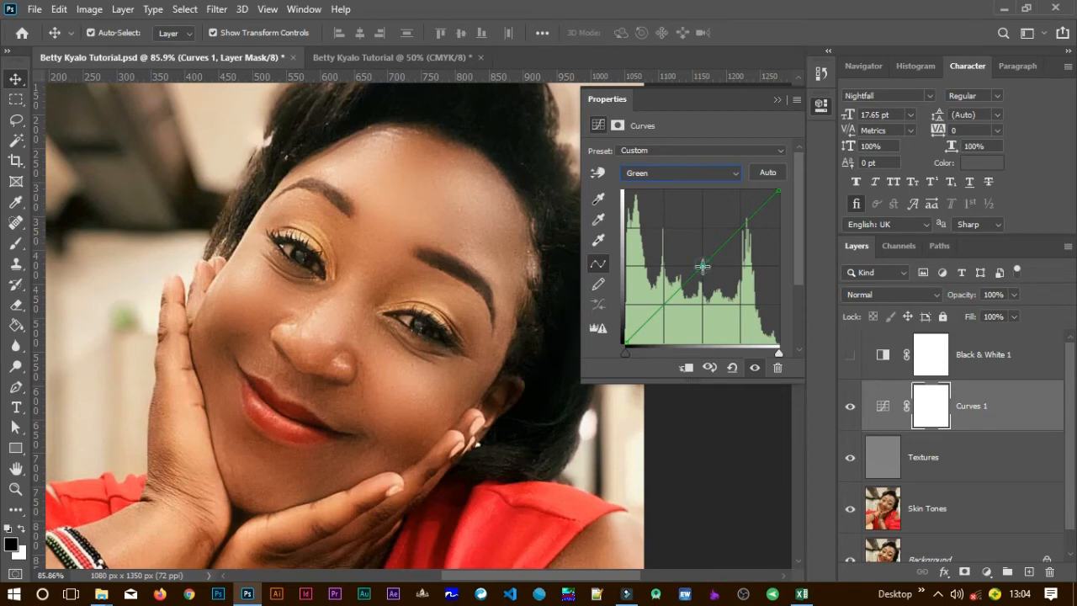
drag(702, 265, 706, 270)
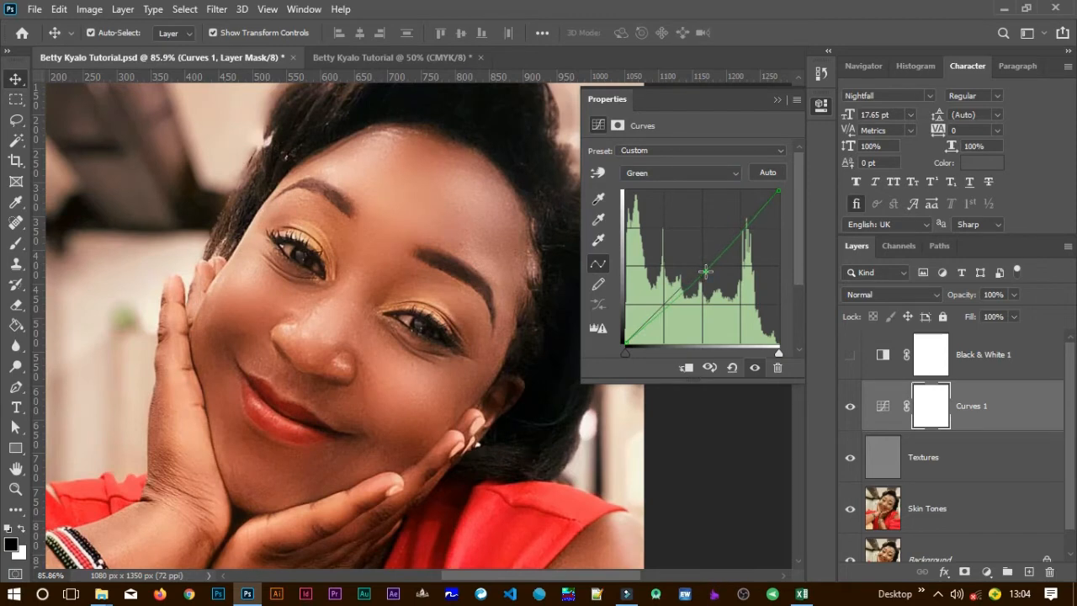
- Slightly raise the midtones of the Blue channel and close the Curves settings
click(662, 172)
click(653, 220)
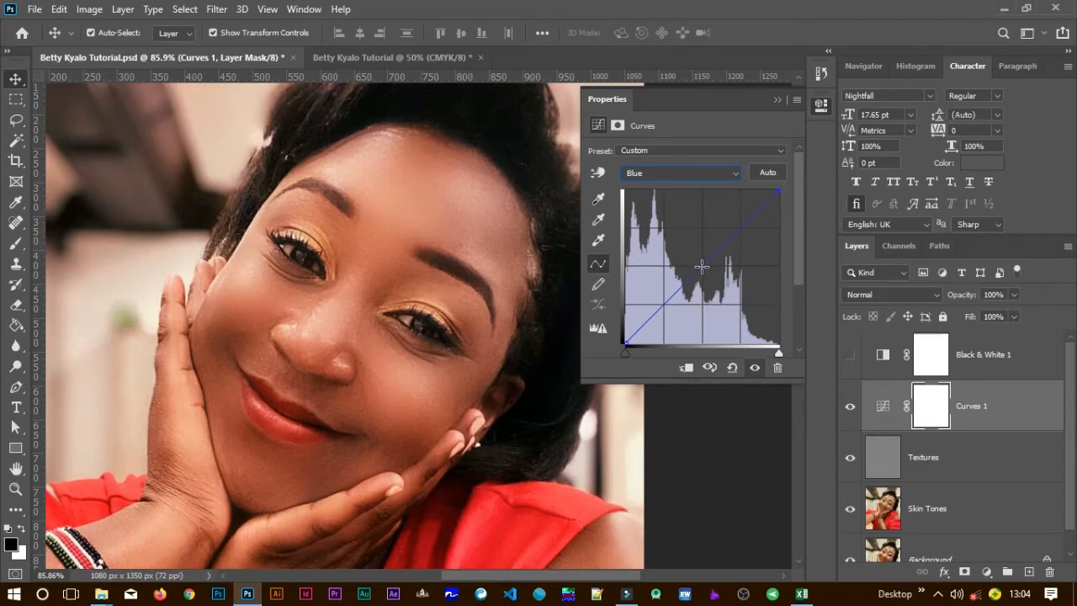
click(698, 266)
click(777, 101)
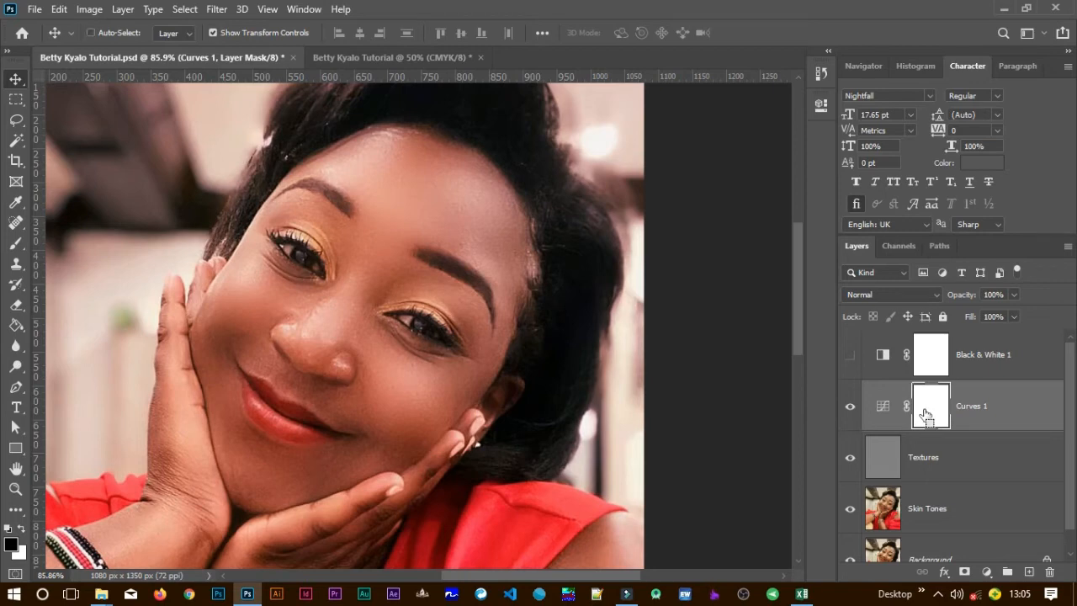
- Invert the Curves mask to black and prepare a 70 px Soft Round brush with white as the foreground colour
key(ctrl+i)
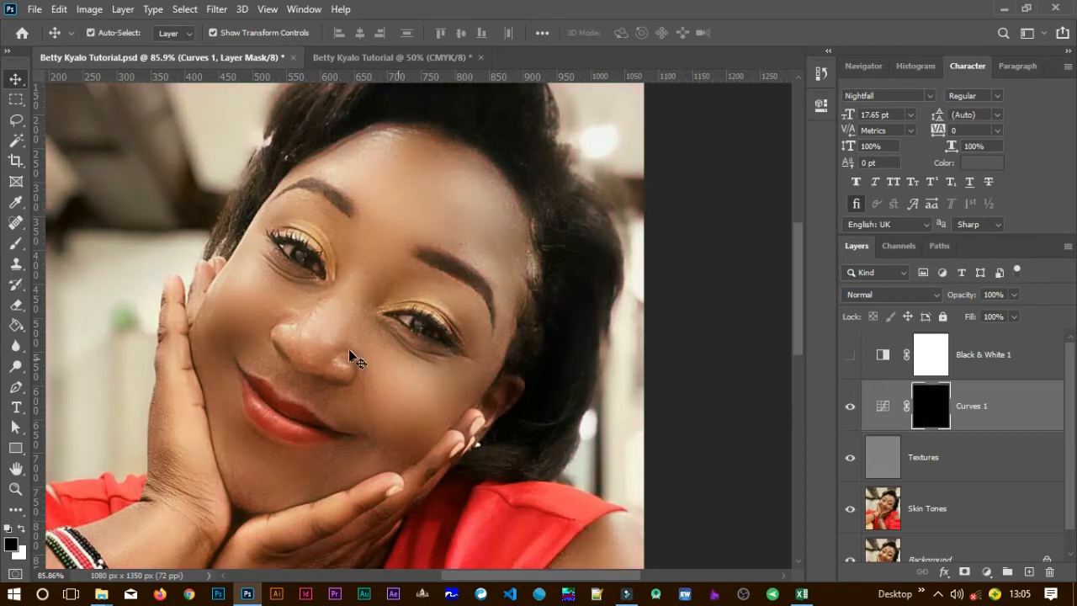
key(b)
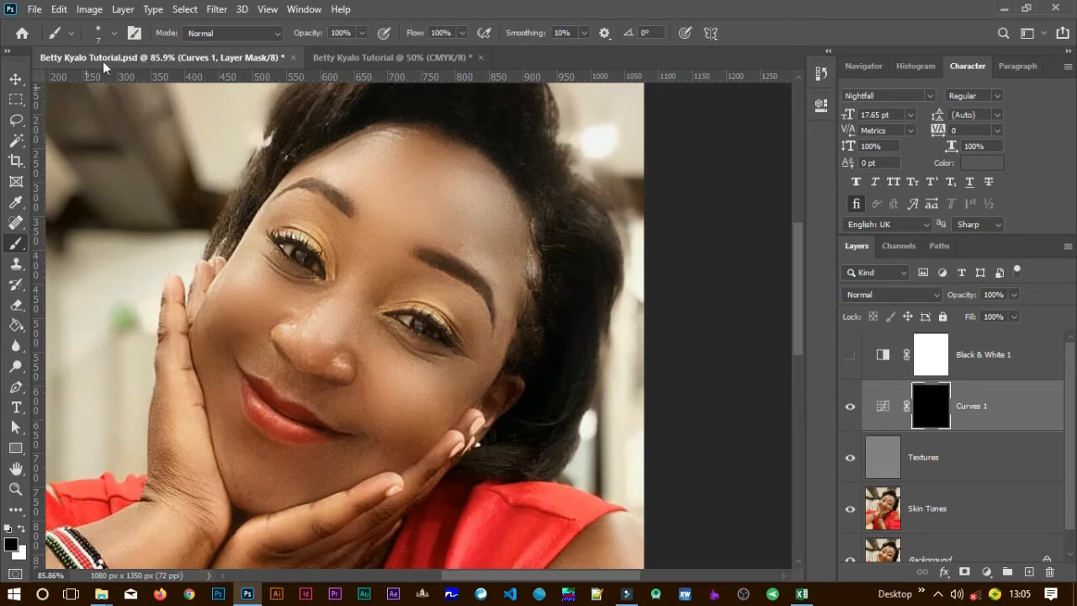
click(115, 33)
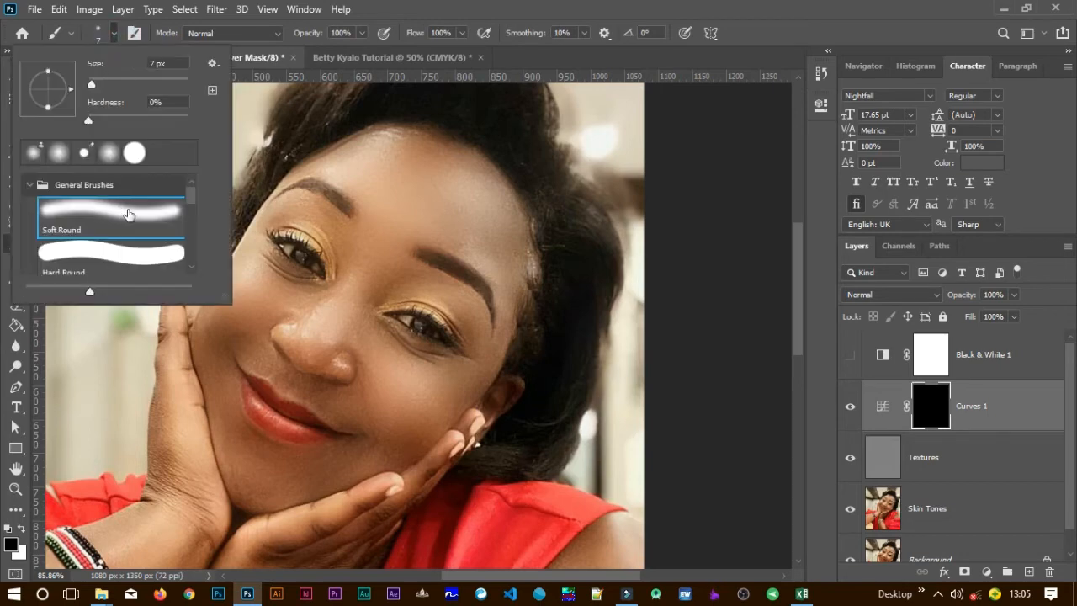
click(114, 36)
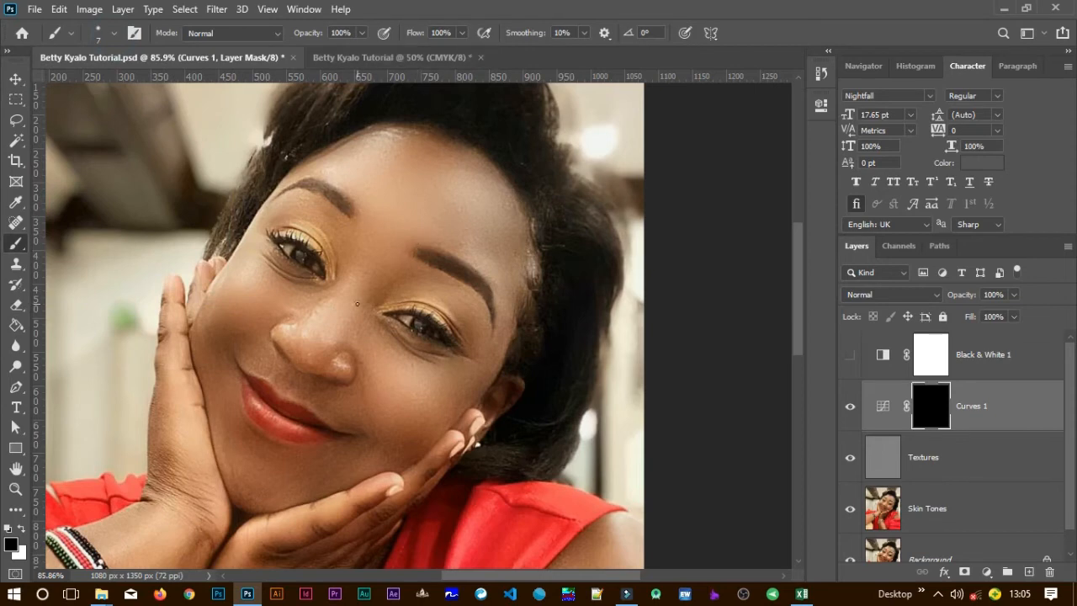
key(bracketright)
key(bracketright)
key(bracketright)
key(bracketright)
key(bracketright)
key(bracketright)
key(bracketright)
key(x)
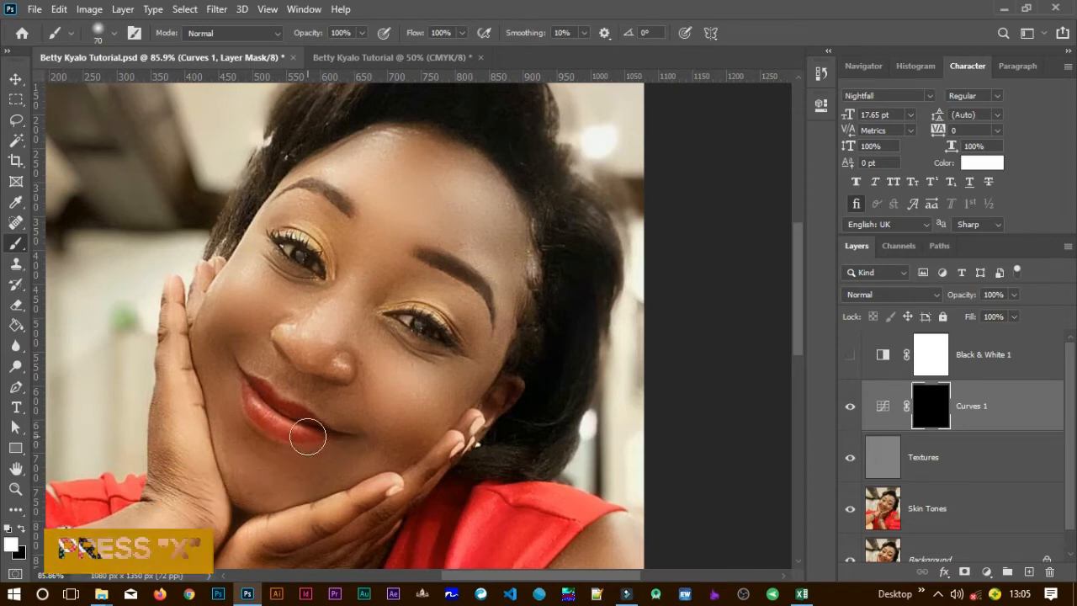
- Paint white on the Curves mask over the whole face, from forehead to chin, to apply the colour correction to the skin
mouse_move(367, 430)
mouse_down()
mouse_move(343, 412)
mouse_move(336, 342)
mouse_move(267, 412)
mouse_move(271, 316)
mouse_move(255, 417)
mouse_move(265, 326)
mouse_move(325, 365)
mouse_move(361, 283)
mouse_move(385, 345)
mouse_move(418, 320)
mouse_move(379, 358)
mouse_move(425, 303)
mouse_move(445, 313)
mouse_move(449, 301)
mouse_move(410, 310)
mouse_move(416, 276)
mouse_move(398, 231)
mouse_move(340, 270)
mouse_move(309, 234)
mouse_move(303, 325)
mouse_move(301, 250)
mouse_move(279, 291)
mouse_move(289, 257)
mouse_move(249, 274)
mouse_move(251, 246)
mouse_move(221, 312)
mouse_move(231, 293)
mouse_move(223, 357)
mouse_move(219, 309)
mouse_move(208, 344)
mouse_move(235, 425)
mouse_move(228, 440)
mouse_move(213, 391)
mouse_move(231, 473)
mouse_move(244, 447)
mouse_move(246, 458)
mouse_move(283, 465)
mouse_move(247, 502)
mouse_move(358, 490)
mouse_move(334, 489)
mouse_move(429, 435)
mouse_move(359, 468)
mouse_move(314, 462)
mouse_move(333, 453)
mouse_move(301, 432)
mouse_move(348, 423)
mouse_move(344, 447)
mouse_move(447, 406)
mouse_move(420, 372)
mouse_move(389, 374)
mouse_move(442, 371)
mouse_move(468, 411)
mouse_move(482, 345)
mouse_move(495, 359)
mouse_move(488, 346)
mouse_move(523, 263)
mouse_move(512, 269)
mouse_move(506, 188)
mouse_move(488, 186)
mouse_move(495, 220)
mouse_move(484, 160)
mouse_move(371, 162)
mouse_up()
mouse_move(300, 193)
mouse_down()
mouse_move(267, 215)
mouse_move(377, 178)
mouse_move(326, 224)
mouse_move(450, 198)
mouse_move(472, 207)
mouse_move(486, 192)
mouse_move(470, 283)
mouse_move(481, 300)
mouse_move(456, 250)
mouse_move(346, 277)
mouse_move(328, 269)
mouse_move(325, 177)
mouse_move(336, 194)
mouse_move(351, 143)
mouse_move(345, 168)
mouse_move(367, 162)
mouse_move(335, 165)
mouse_move(407, 134)
mouse_move(460, 161)
mouse_move(442, 145)
mouse_move(541, 242)
mouse_move(499, 227)
mouse_move(527, 299)
mouse_move(455, 415)
mouse_move(486, 386)
mouse_move(473, 364)
mouse_move(421, 346)
mouse_move(397, 362)
mouse_move(320, 318)
mouse_move(326, 276)
mouse_move(304, 312)
mouse_move(299, 283)
mouse_move(283, 302)
mouse_move(269, 276)
mouse_move(260, 287)
mouse_move(251, 276)
mouse_move(232, 305)
mouse_move(212, 281)
mouse_move(193, 345)
mouse_move(210, 356)
mouse_move(205, 328)
mouse_move(213, 351)
mouse_move(270, 379)
mouse_move(250, 407)
mouse_move(207, 412)
mouse_move(215, 370)
mouse_move(232, 444)
mouse_move(226, 493)
mouse_move(257, 501)
mouse_move(325, 474)
mouse_move(288, 489)
mouse_up()
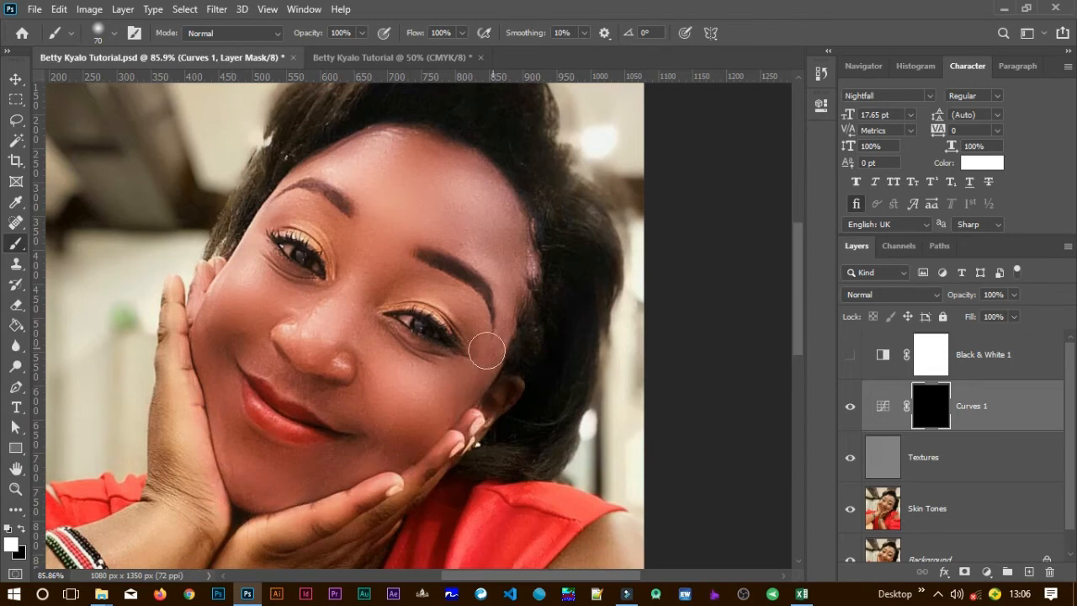
mouse_move(294, 240)
mouse_down()
mouse_move(415, 205)
mouse_move(381, 303)
mouse_move(548, 241)
mouse_move(381, 357)
mouse_up()
key(x)
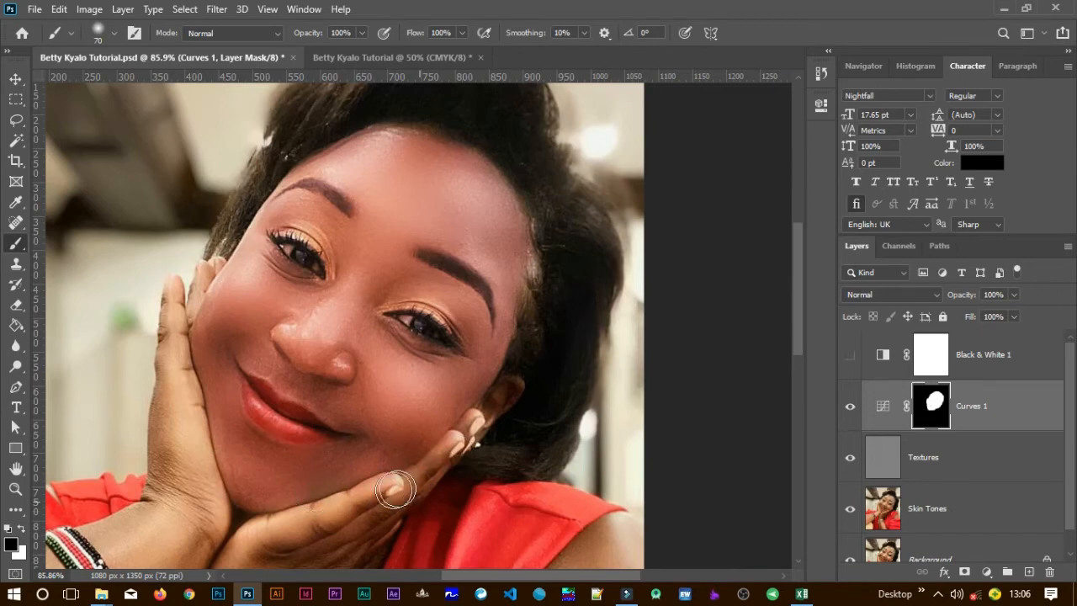
key(x)
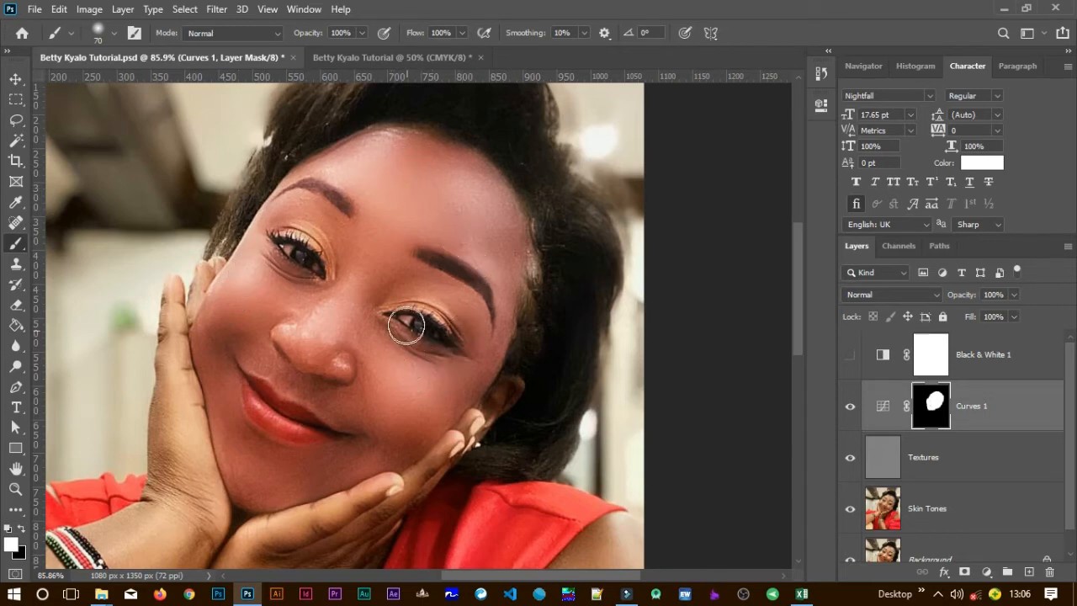
- Paint black on the Curves mask over both eyes with a 10 px brush to exclude them from the colour correction
scroll(412, 335, up, 3)
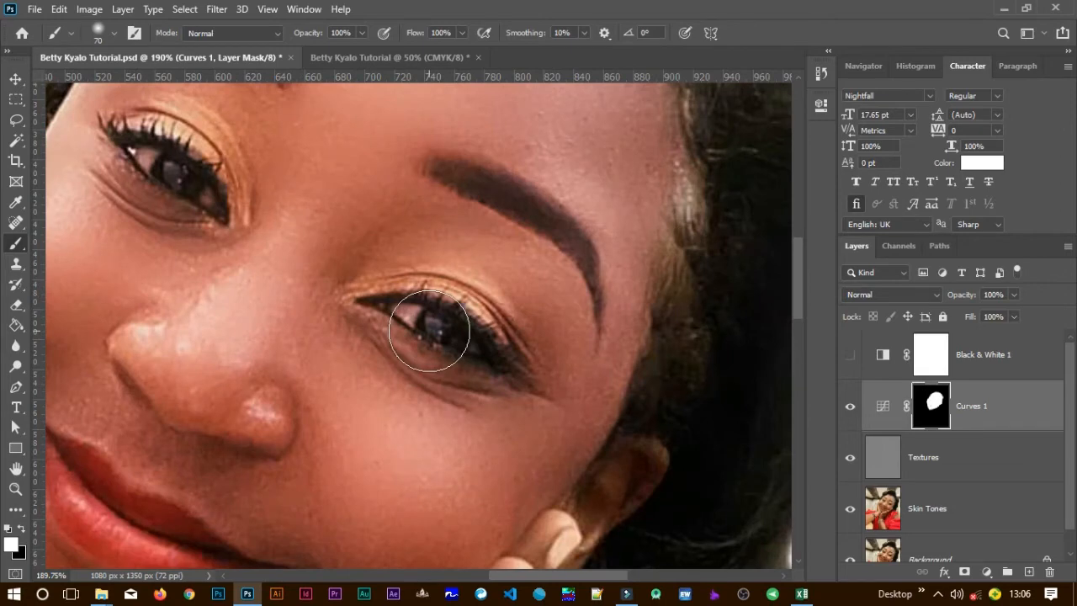
key(bracketleft)
key(bracketleft)
key(bracketleft)
key(bracketleft)
key(bracketleft)
key(bracketleft)
key(x)
drag(441, 327, 427, 323)
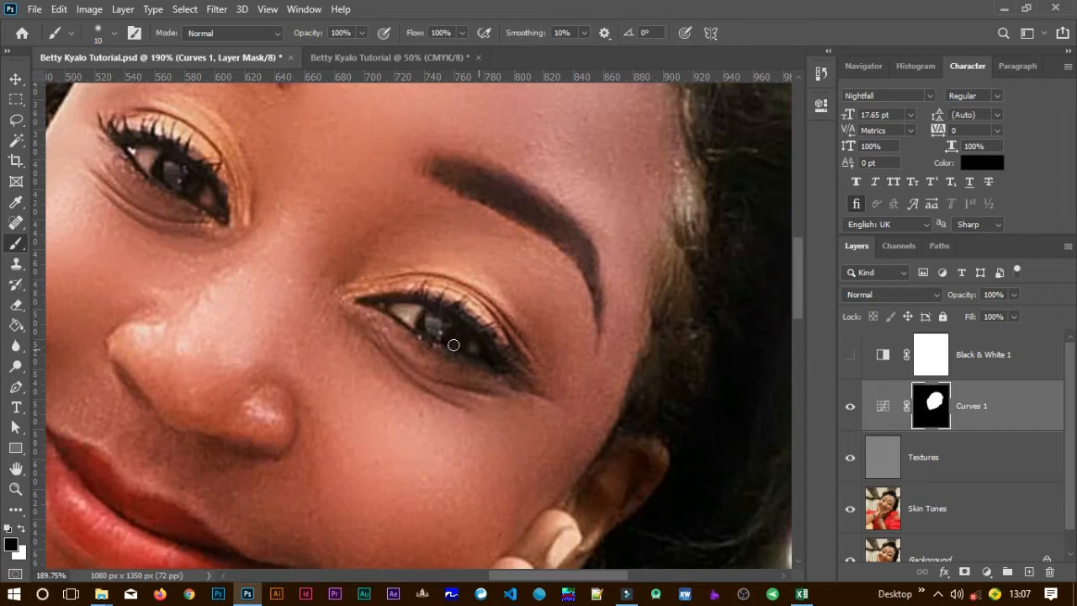
click(200, 186)
- Reduce the opacity of the Curves layer to 80% and toggle its visibility to compare the skin before and after
scroll(377, 248, down, 5)
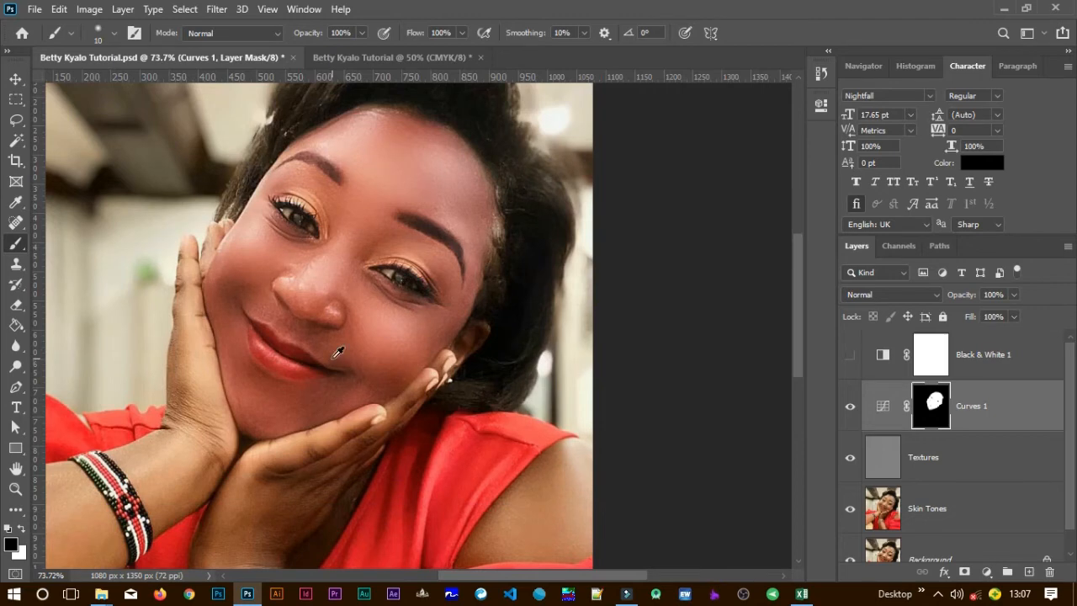
scroll(336, 352, up, 2)
scroll(412, 288, up, 3)
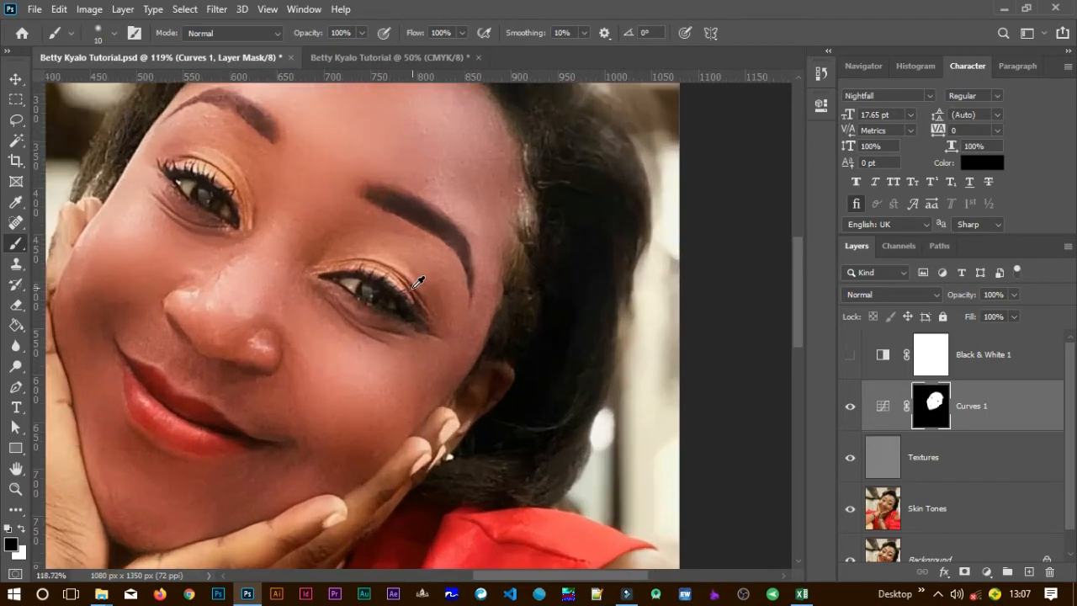
scroll(415, 284, down, 3)
mouse_move(407, 307)
mouse_down()
mouse_move(385, 312)
mouse_move(394, 321)
mouse_up()
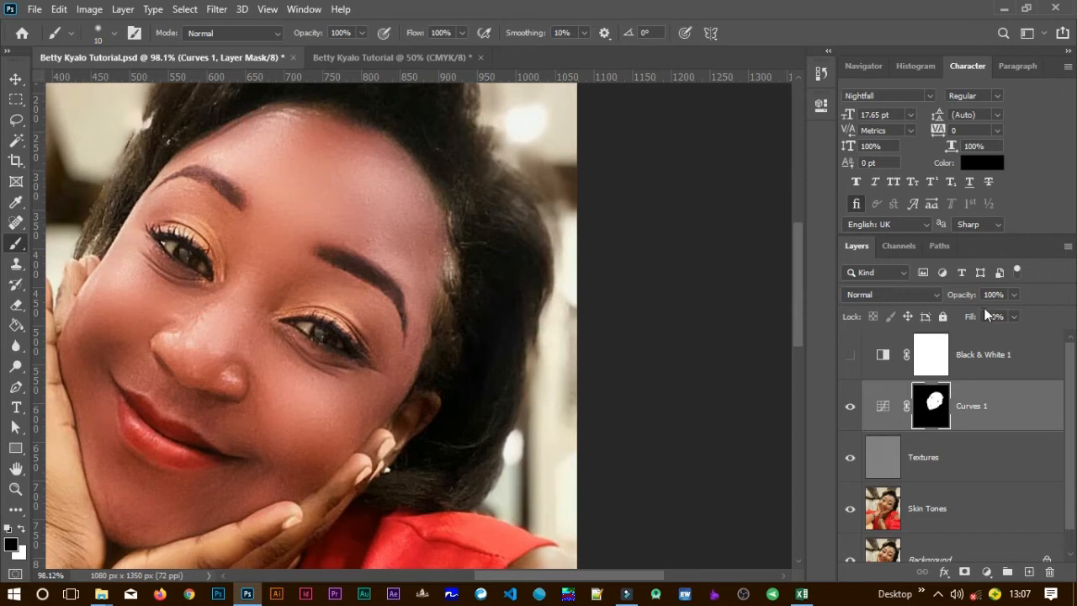
drag(961, 300, 943, 303)
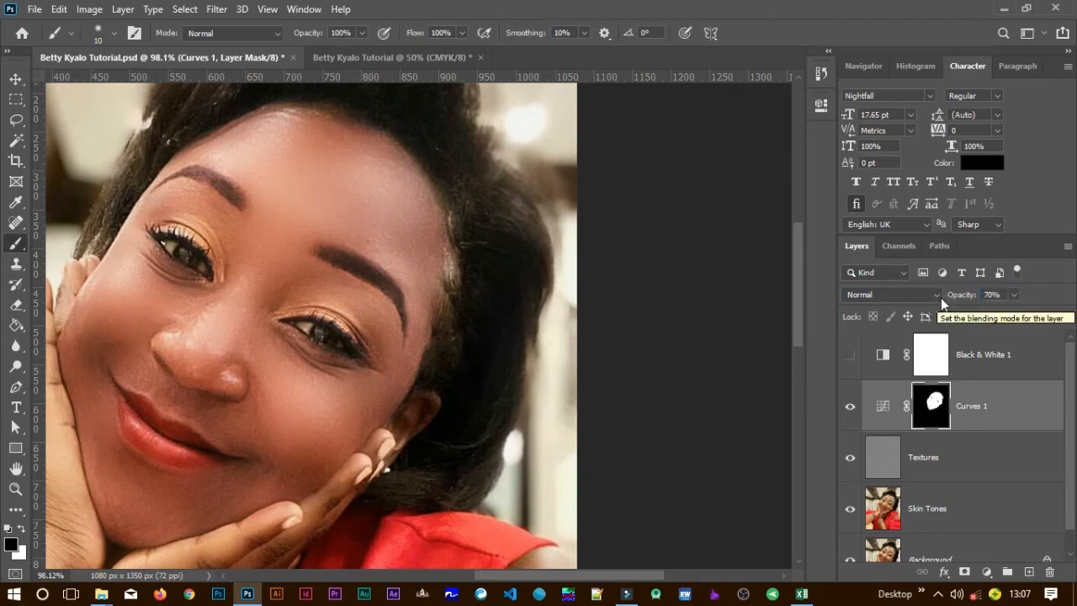
drag(958, 302, 964, 303)
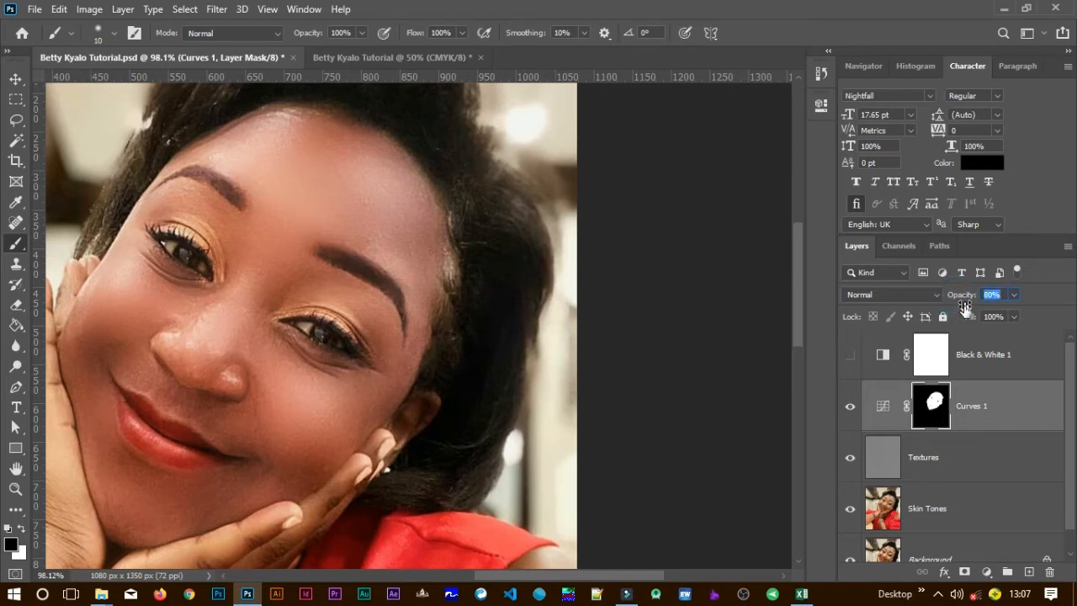
click(851, 408)
click(850, 407)
- Add a Levels adjustment layer above the Curves layer with input levels 9, 0.85 and 244, and invert its mask to black
key(ctrl+2)
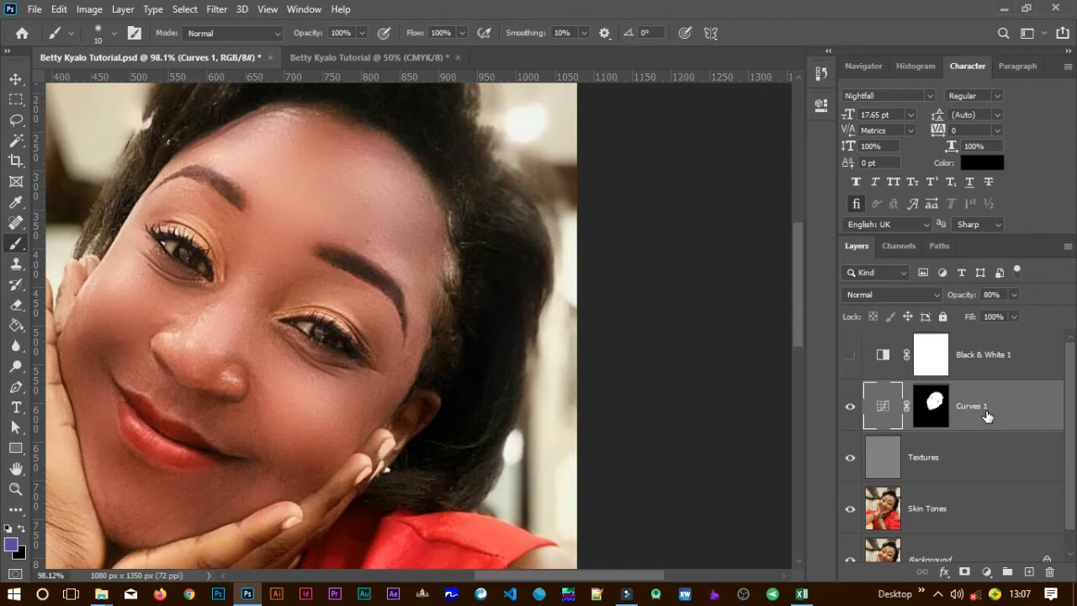
click(986, 569)
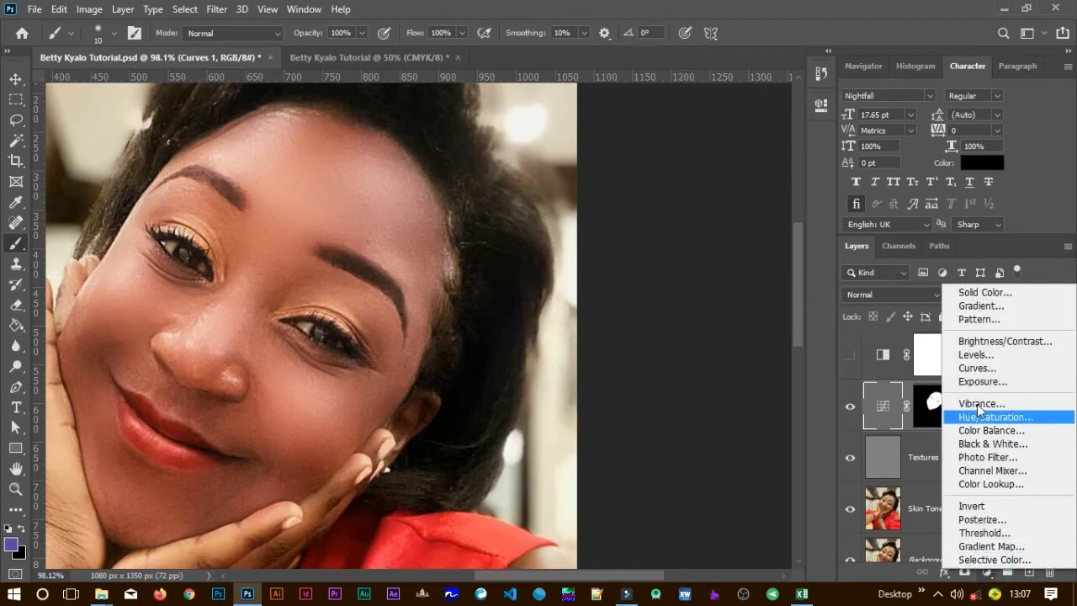
click(976, 361)
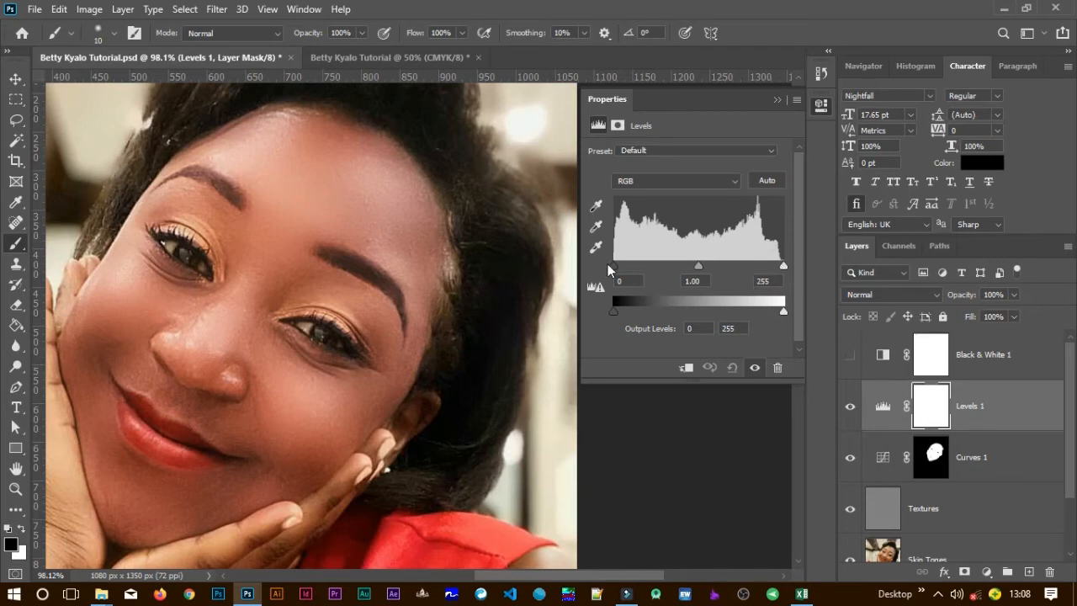
drag(617, 268, 620, 271)
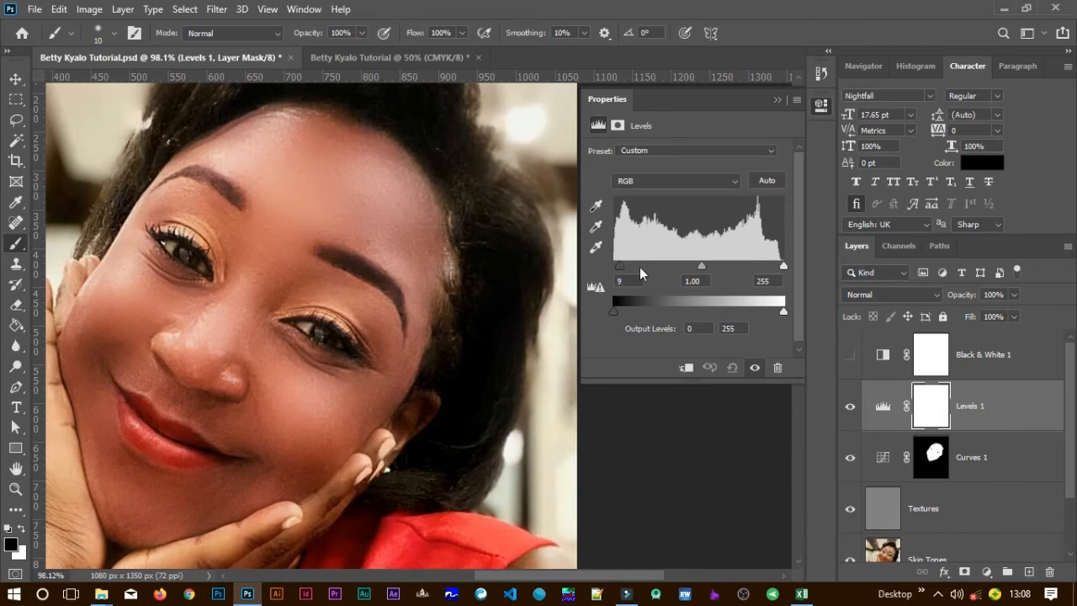
drag(783, 267, 778, 268)
drag(697, 271, 706, 271)
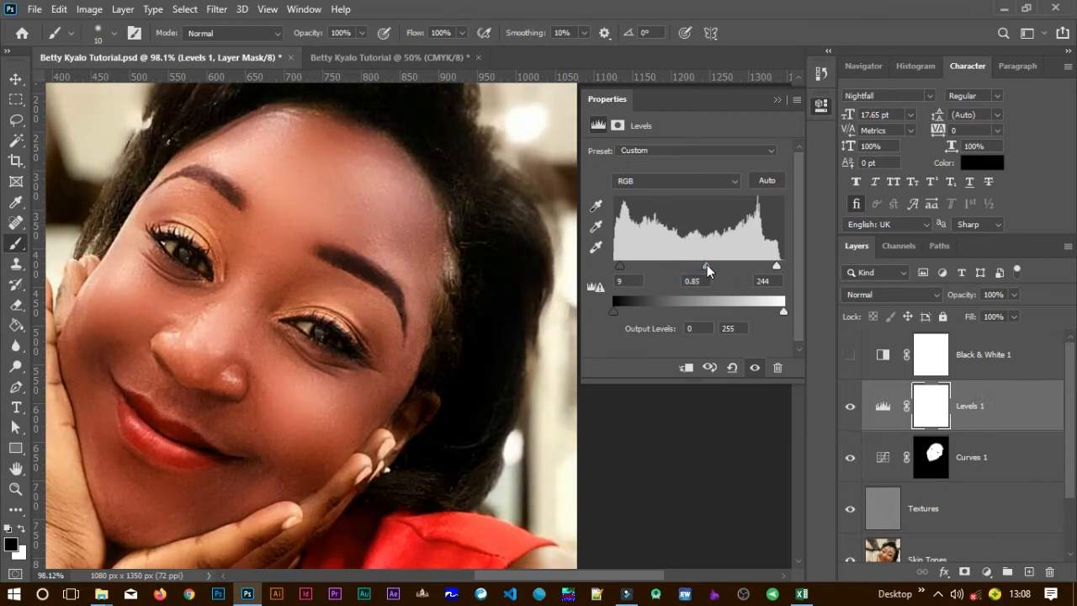
click(777, 100)
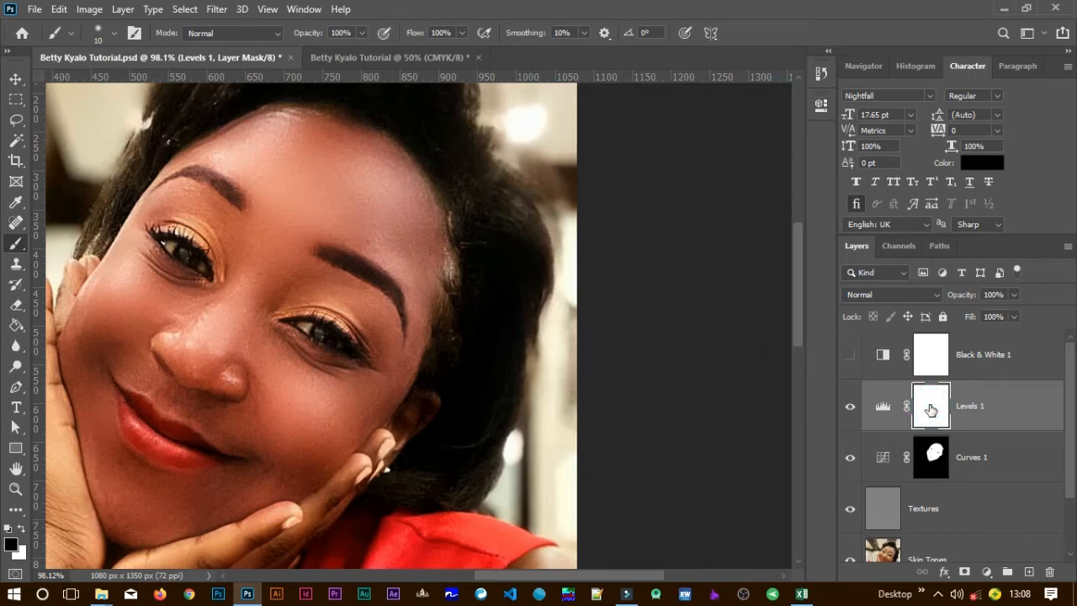
key(ctrl+i)
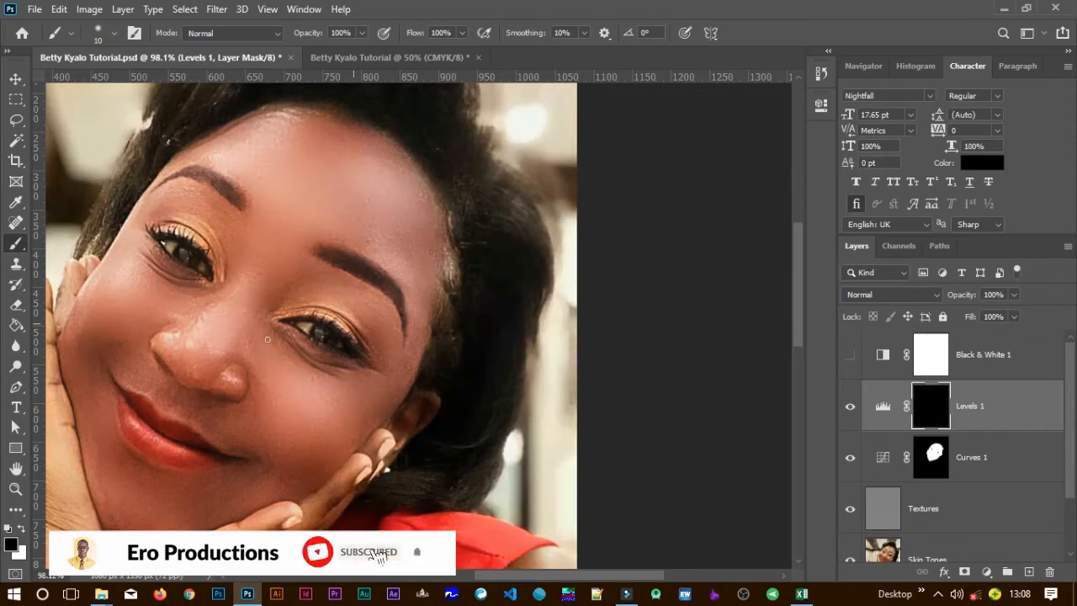
- Paint white on the Levels mask with a 45 px brush over the cheek, eyelid, nose, mouth and chin areas
key(bracketright)
key(bracketright)
key(bracketright)
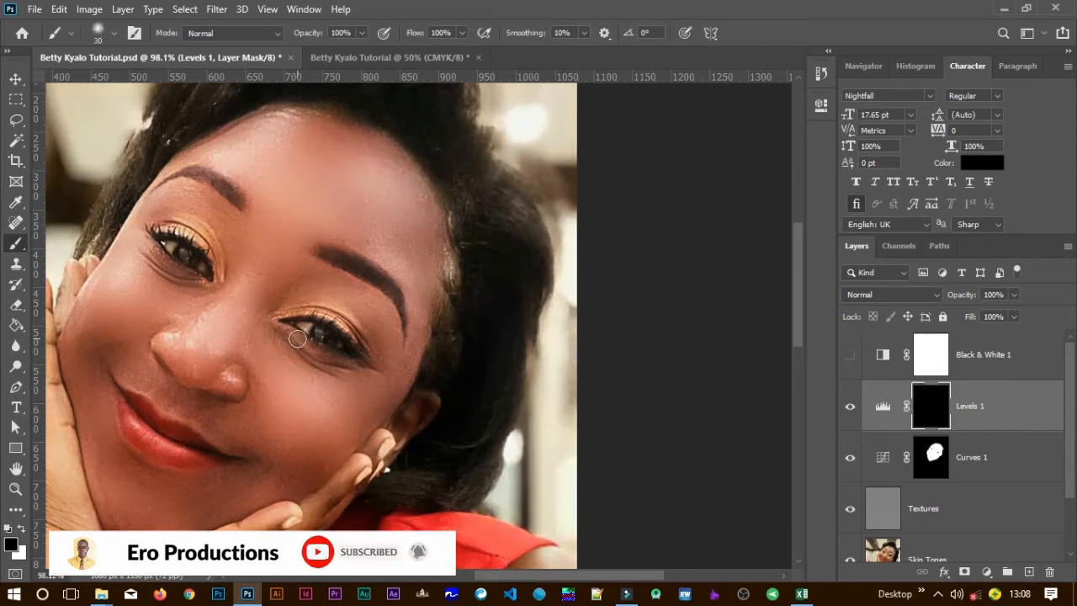
key(x)
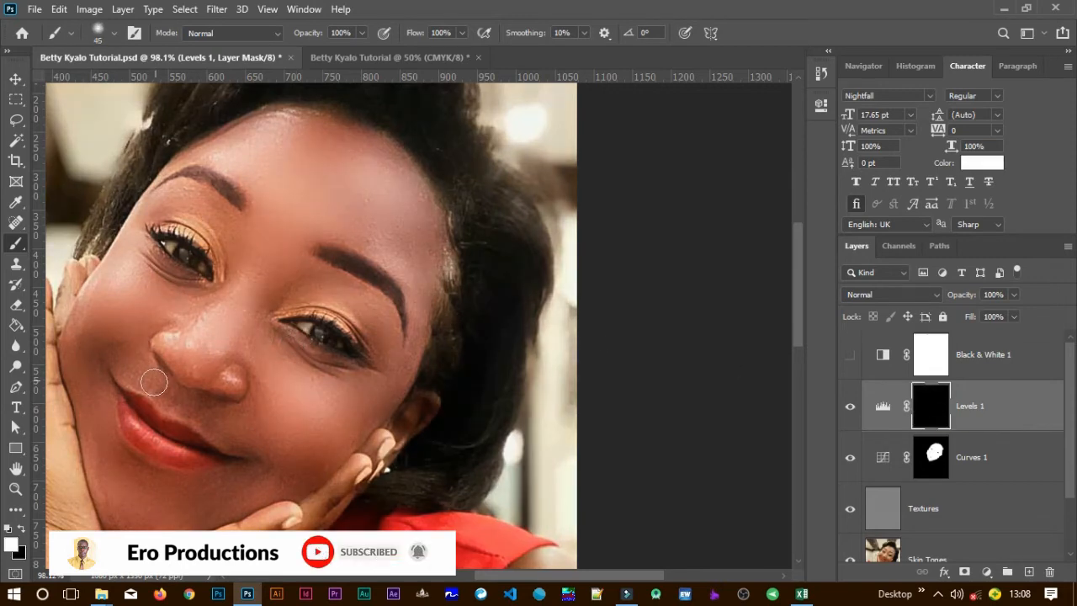
mouse_move(129, 440)
mouse_down()
mouse_move(139, 407)
mouse_move(97, 423)
mouse_up()
mouse_move(72, 335)
mouse_down()
mouse_move(91, 303)
mouse_move(141, 324)
mouse_move(158, 257)
mouse_up()
mouse_move(187, 206)
mouse_down()
mouse_move(158, 249)
mouse_move(146, 232)
mouse_move(113, 312)
mouse_move(107, 288)
mouse_move(123, 277)
mouse_move(157, 185)
mouse_move(220, 156)
mouse_move(222, 221)
mouse_move(289, 219)
mouse_move(250, 299)
mouse_move(275, 300)
mouse_move(217, 337)
mouse_move(274, 343)
mouse_up()
mouse_move(226, 395)
mouse_down()
mouse_move(203, 459)
mouse_move(115, 474)
mouse_up()
drag(157, 521, 166, 497)
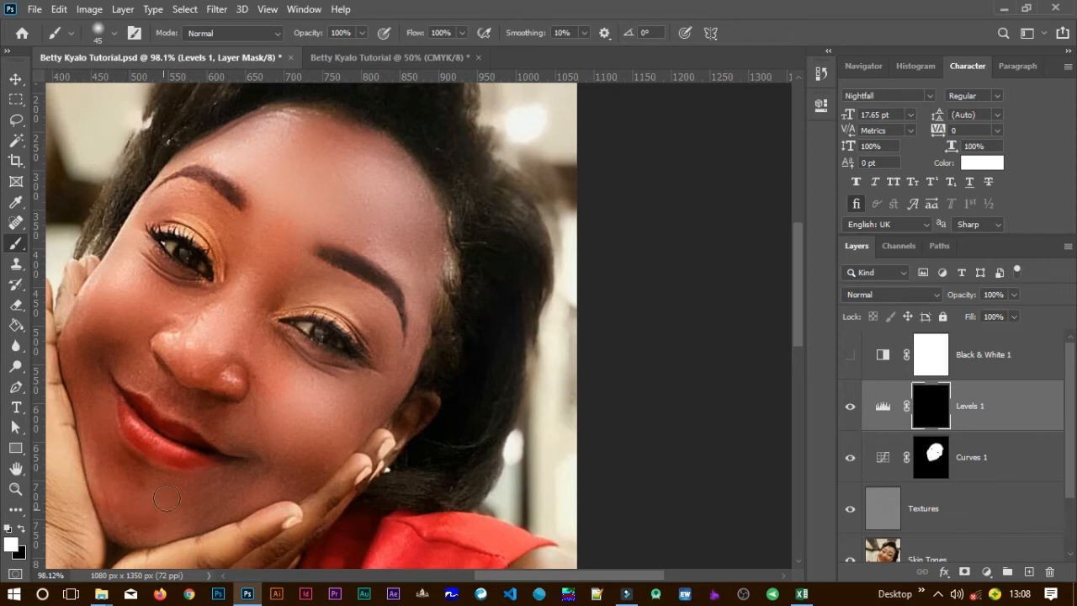
- Paint white on the Levels mask with a 100 px brush over the remaining cheeks and forehead to cover the whole face
key(bracketright)
key(bracketright)
key(bracketright)
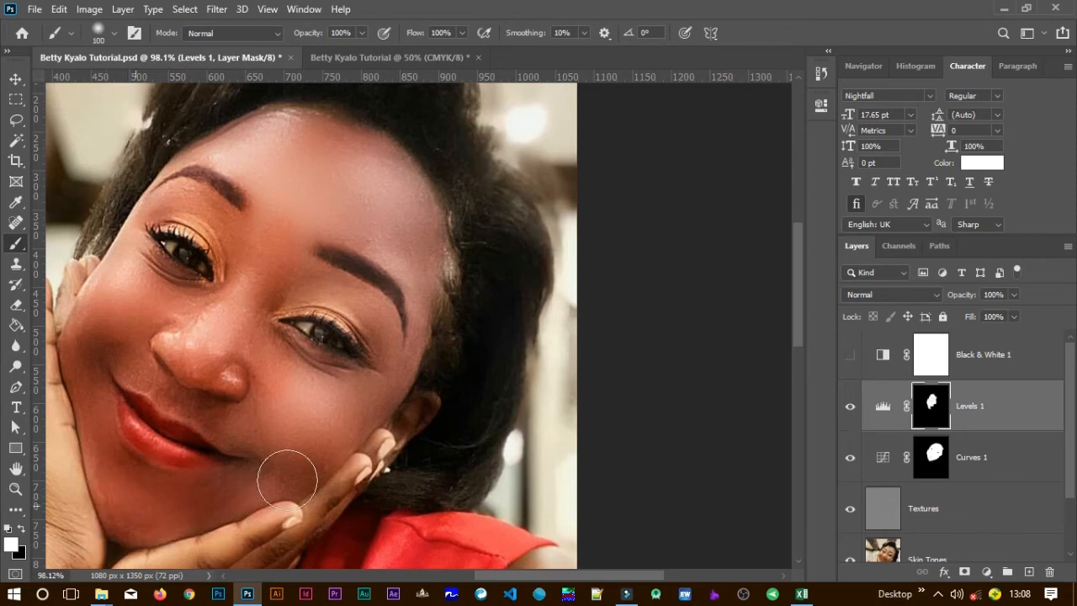
mouse_move(309, 448)
mouse_down()
mouse_move(370, 375)
mouse_move(414, 296)
mouse_move(416, 162)
mouse_move(405, 225)
mouse_move(332, 350)
mouse_move(224, 390)
mouse_move(251, 396)
mouse_move(373, 148)
mouse_move(306, 145)
mouse_move(110, 253)
mouse_move(91, 320)
mouse_move(115, 493)
mouse_move(211, 469)
mouse_move(163, 511)
mouse_move(312, 493)
mouse_move(348, 445)
mouse_move(392, 317)
mouse_move(408, 208)
mouse_move(349, 162)
mouse_move(218, 210)
mouse_move(128, 427)
mouse_move(215, 326)
mouse_up()
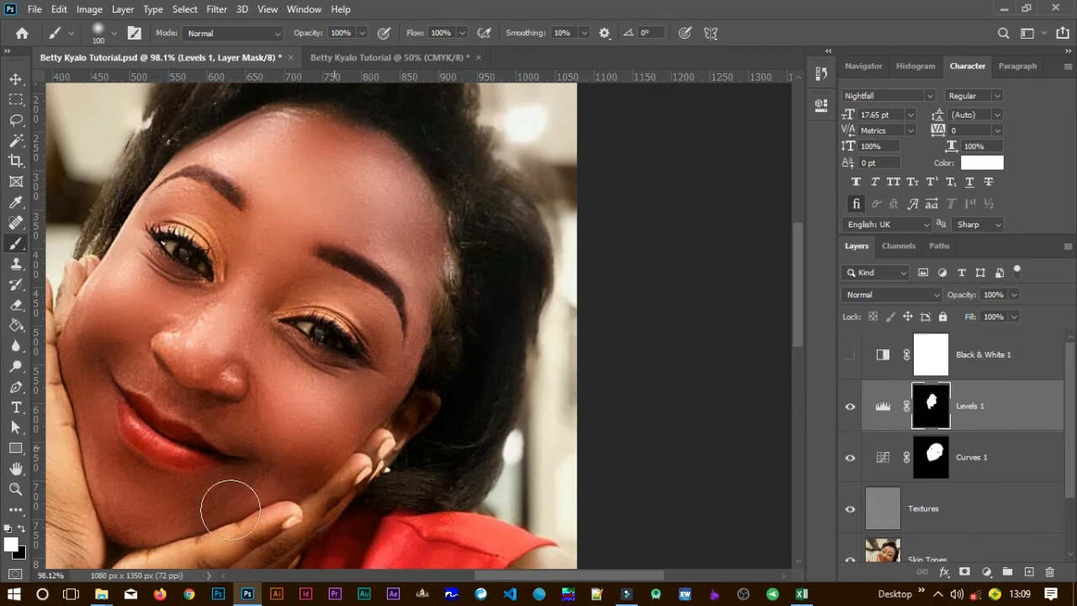
mouse_move(139, 348)
mouse_down()
mouse_move(89, 410)
mouse_move(101, 307)
mouse_up()
- Paint black on the Levels mask over the ear and fingers, and restore white around the temple and eyebrow
key(x)
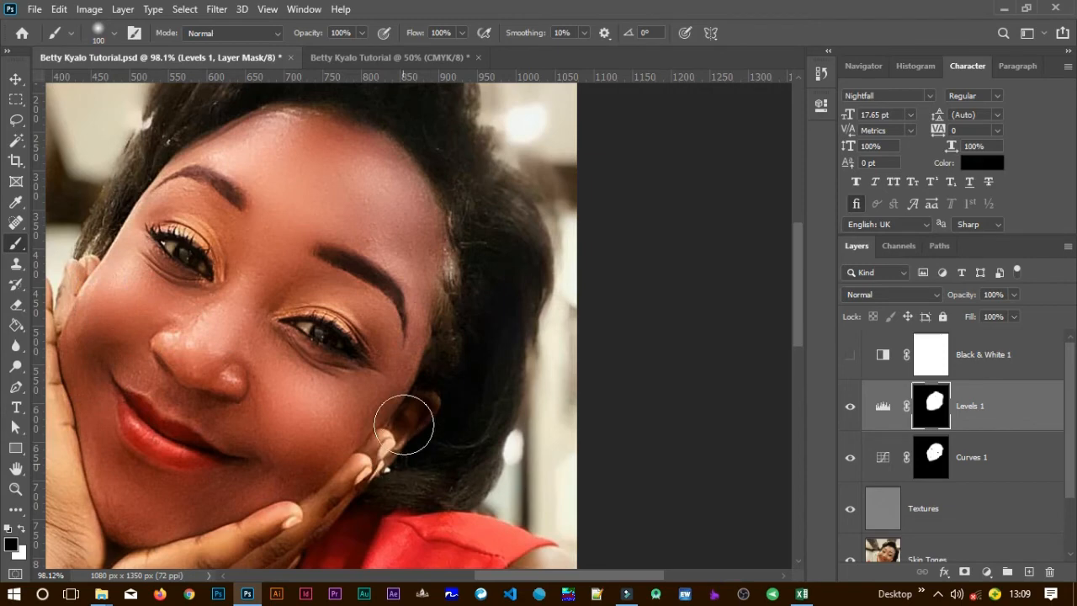
mouse_move(428, 404)
mouse_down()
mouse_move(412, 460)
mouse_move(339, 522)
mouse_up()
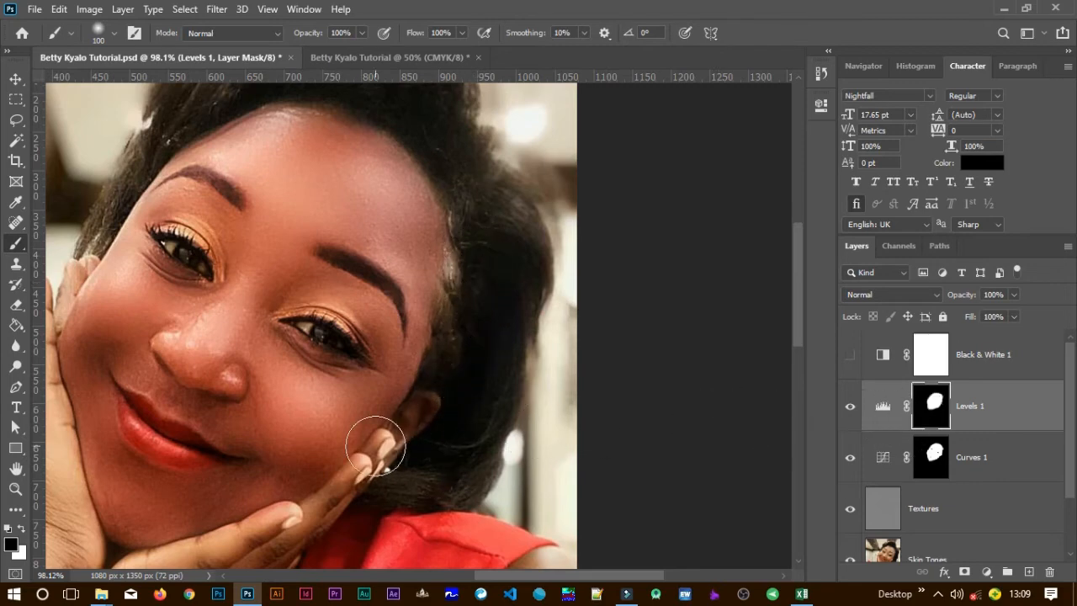
key(x)
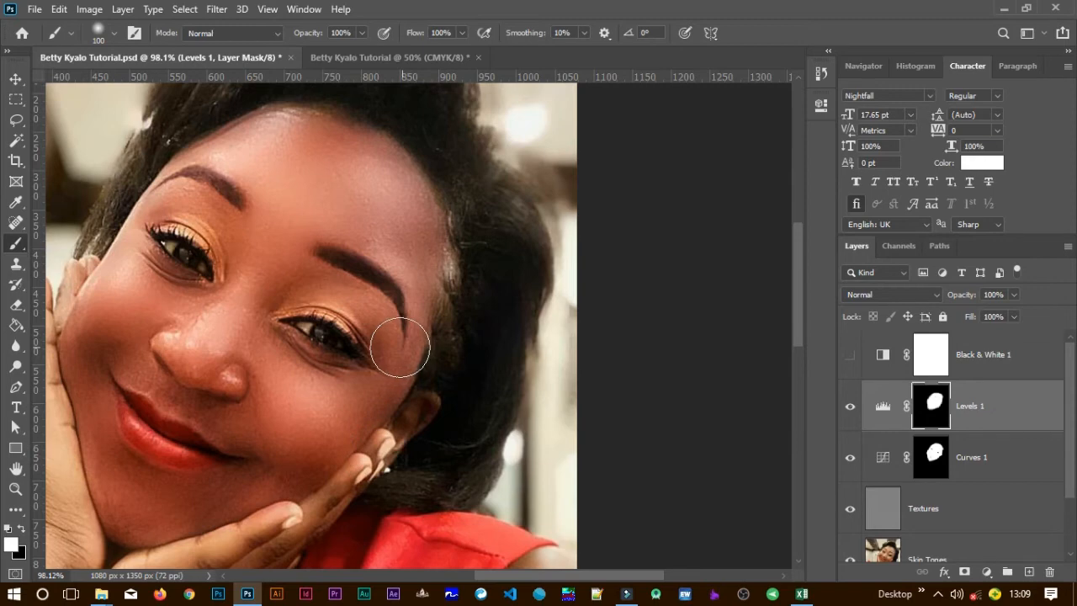
mouse_move(387, 350)
mouse_down()
mouse_move(379, 375)
mouse_move(391, 347)
mouse_up()
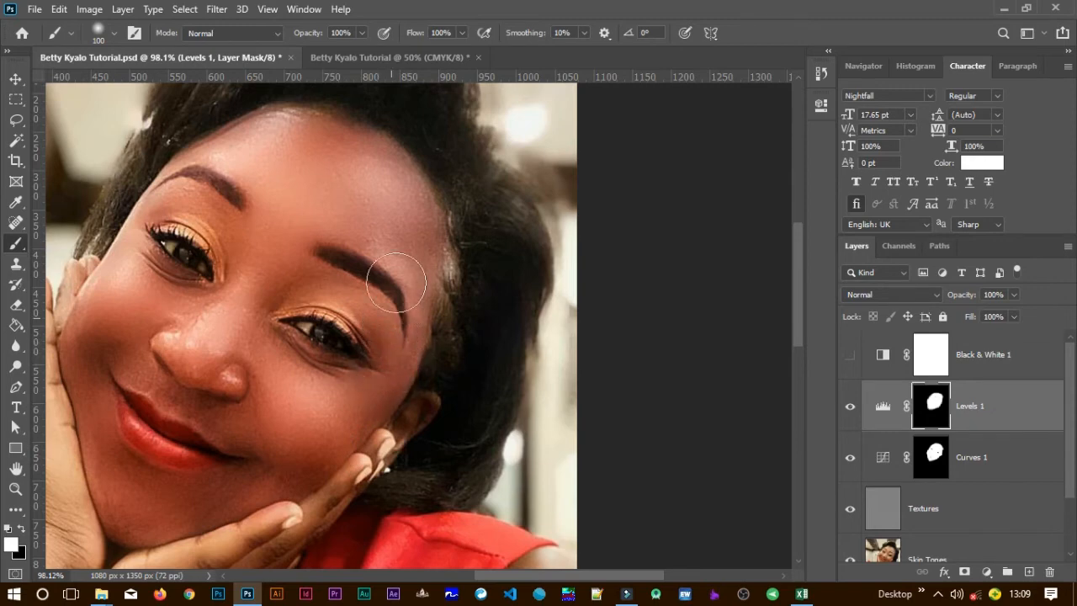
click(337, 254)
- Reduce the opacity of the masked Levels layer to 76% and toggle its visibility to compare the face before and after
key(v)
click(850, 407)
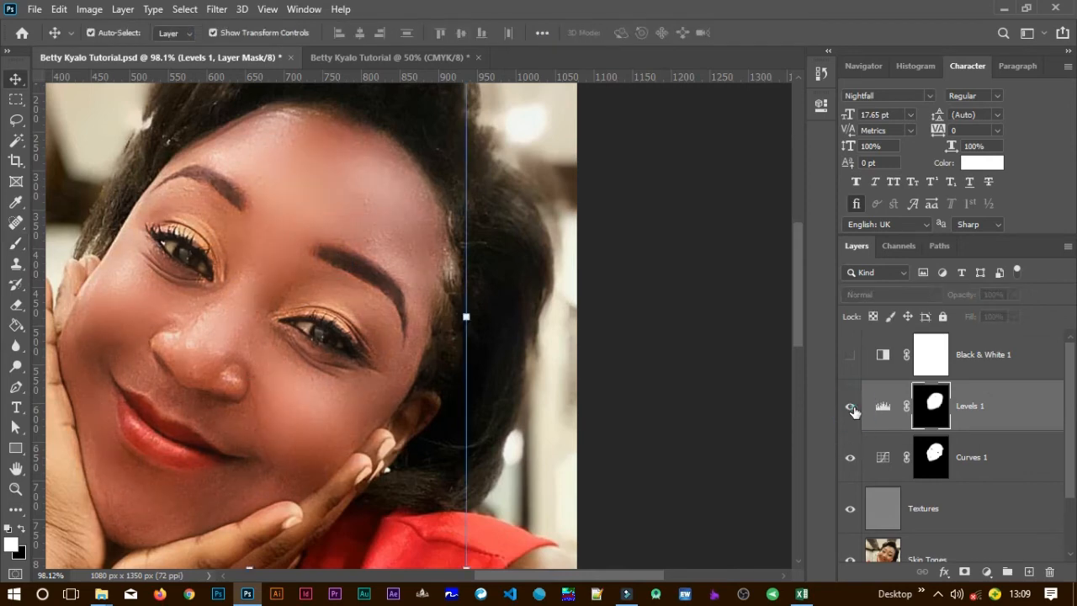
click(850, 406)
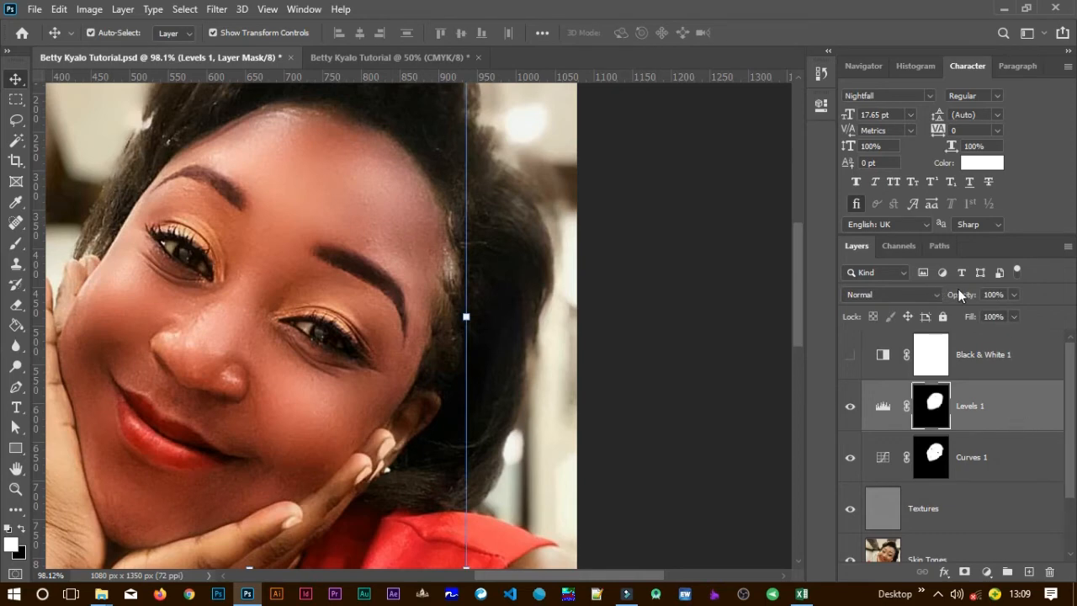
drag(960, 300, 943, 300)
drag(941, 299, 940, 301)
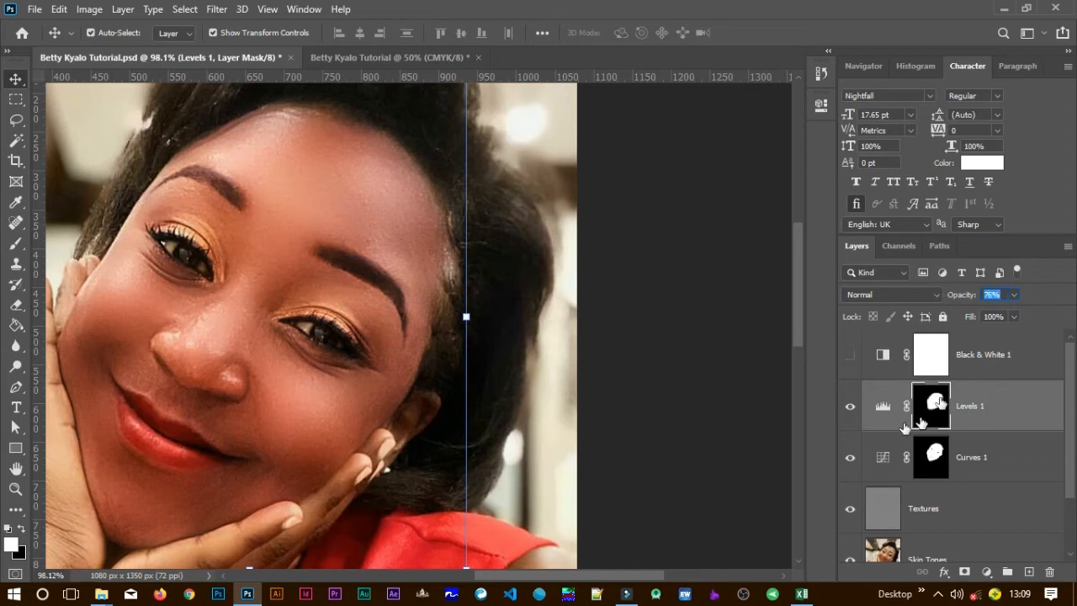
click(850, 407)
click(851, 406)
click(605, 421)
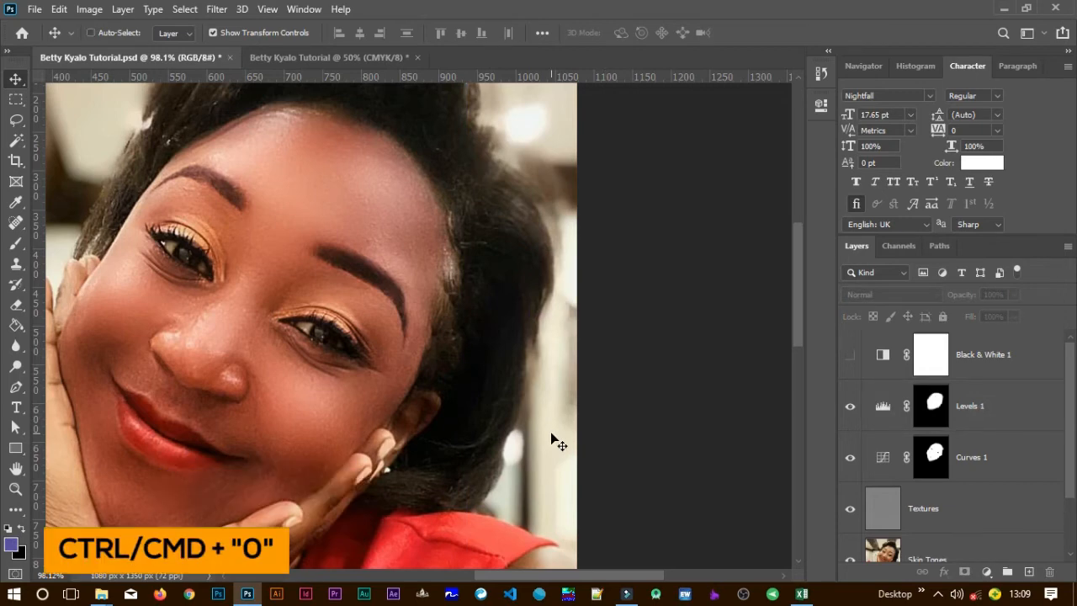
- Add a Curves adjustment layer above the masked Levels layer and move its RGB white point inward to brighten the whole image
key(ctrl+0)
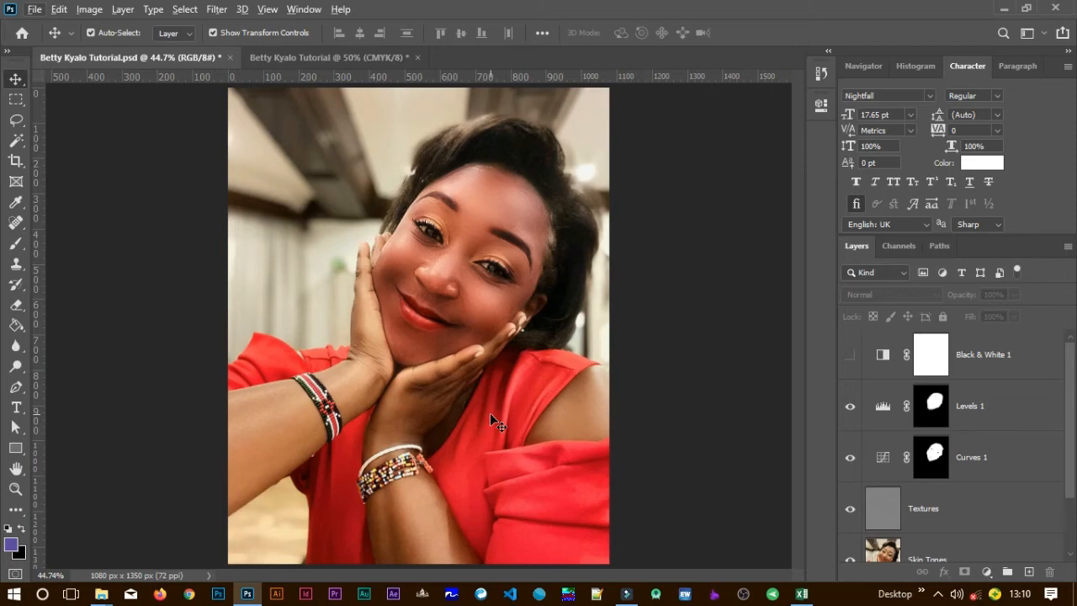
click(1038, 418)
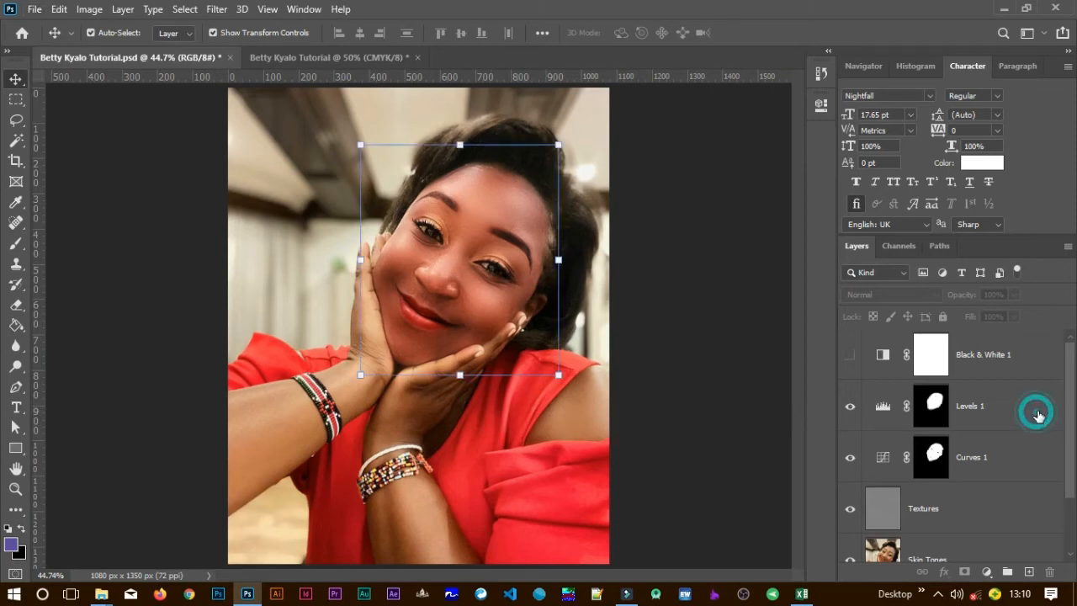
click(986, 572)
click(990, 372)
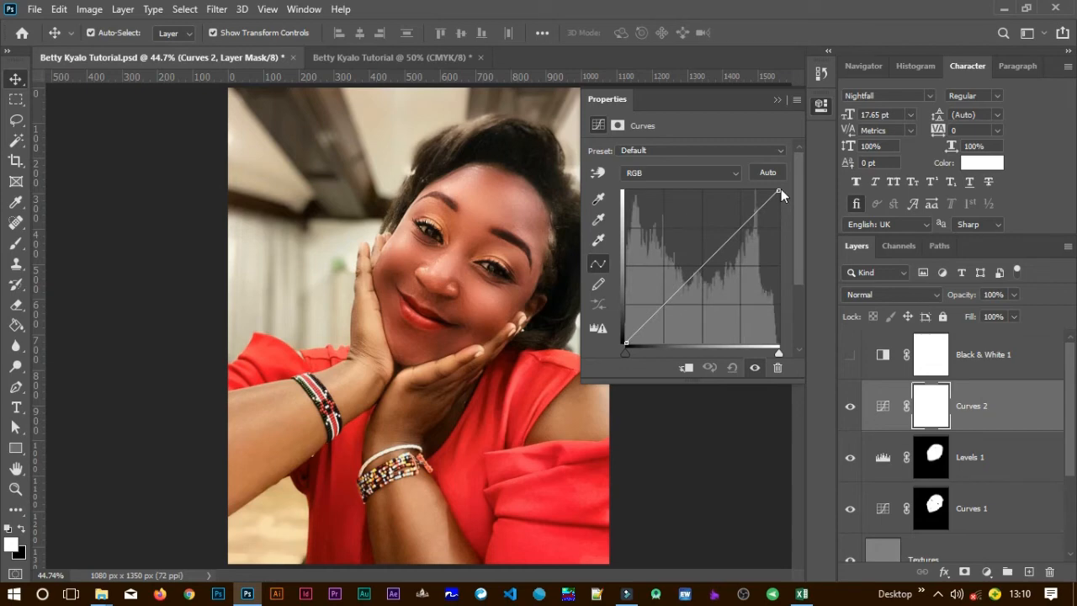
drag(779, 190, 739, 190)
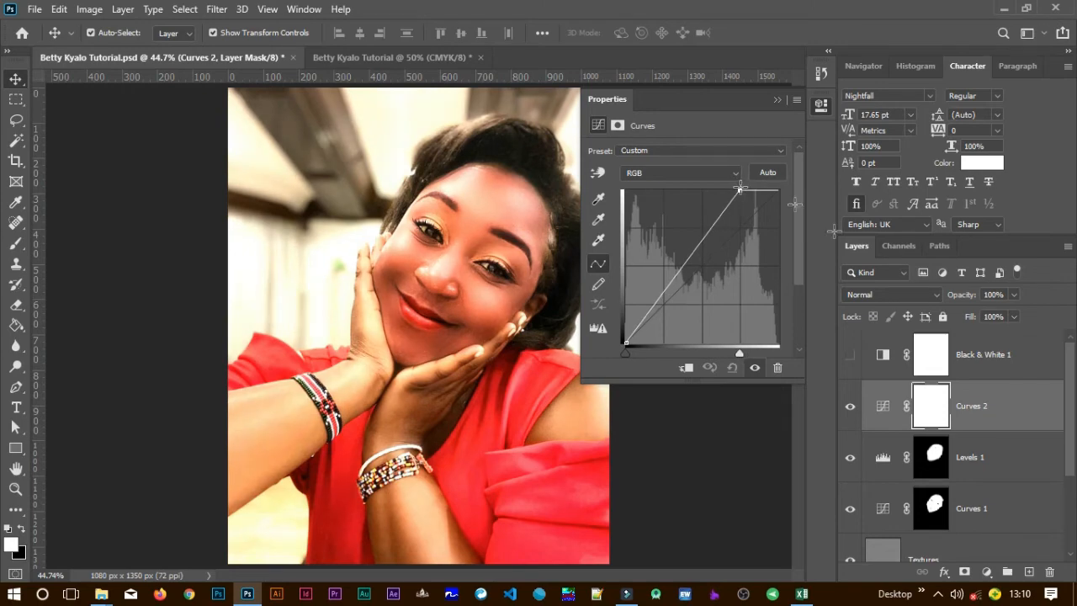
click(776, 100)
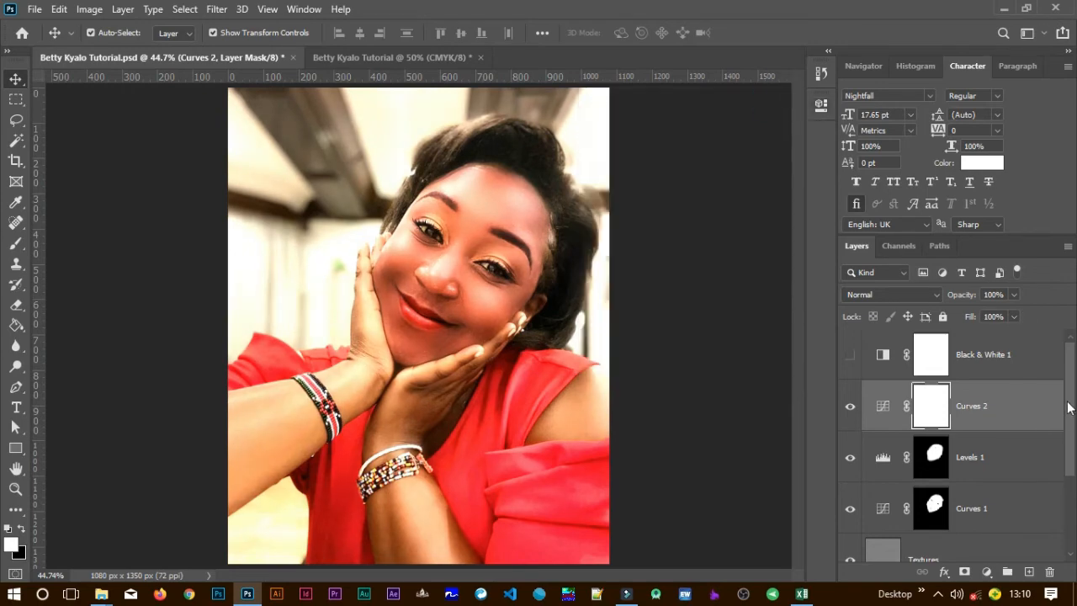
- Reduce the opacity of the new Curves layer to 85% and toggle its visibility to compare the image
drag(966, 298, 953, 297)
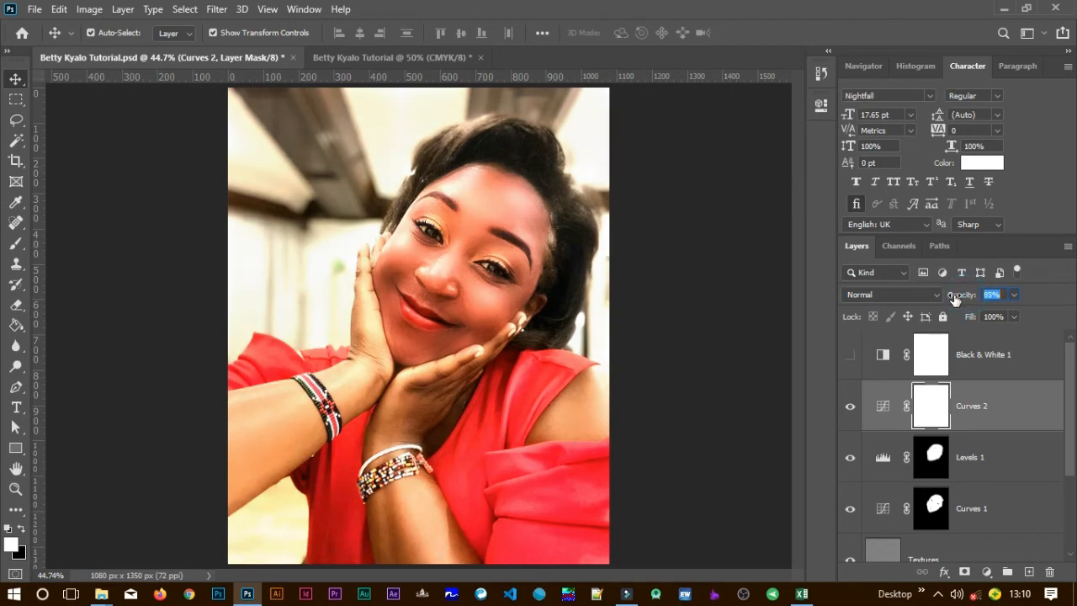
click(925, 410)
click(851, 407)
click(851, 411)
- Add a Levels adjustment layer with input black 5, white 246 and slightly darkened midtones, and toggle its visibility to compare
click(985, 573)
click(988, 363)
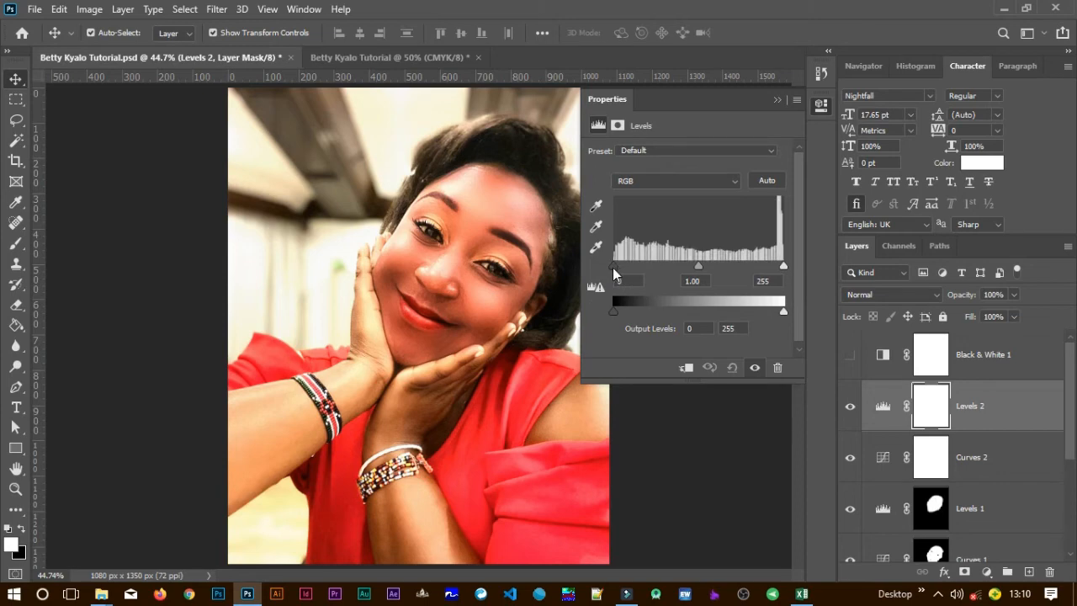
drag(614, 272, 618, 272)
drag(783, 267, 778, 267)
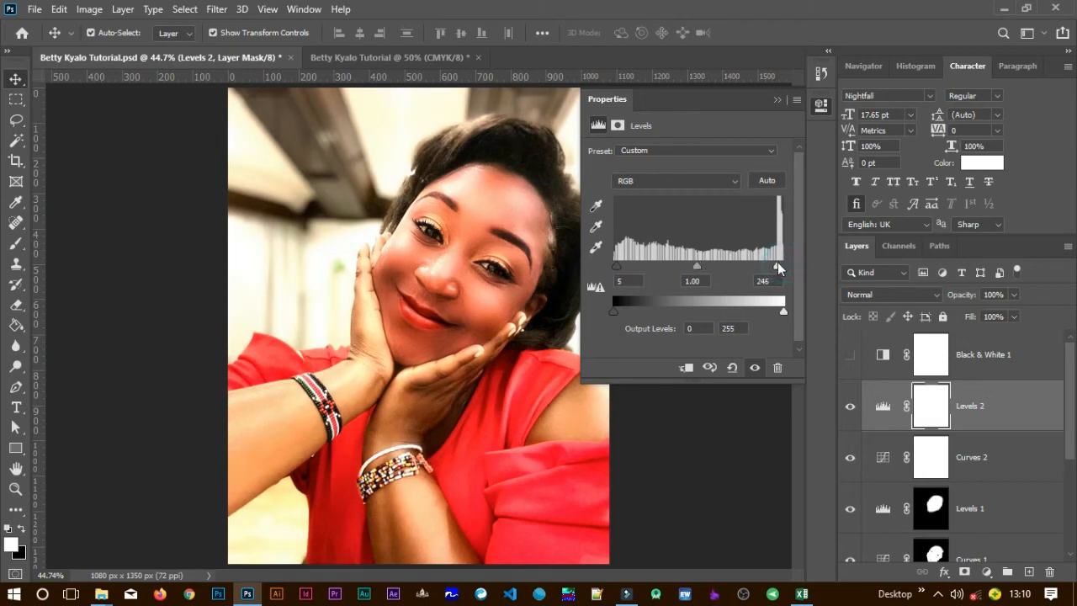
drag(696, 268, 703, 267)
click(777, 100)
click(848, 406)
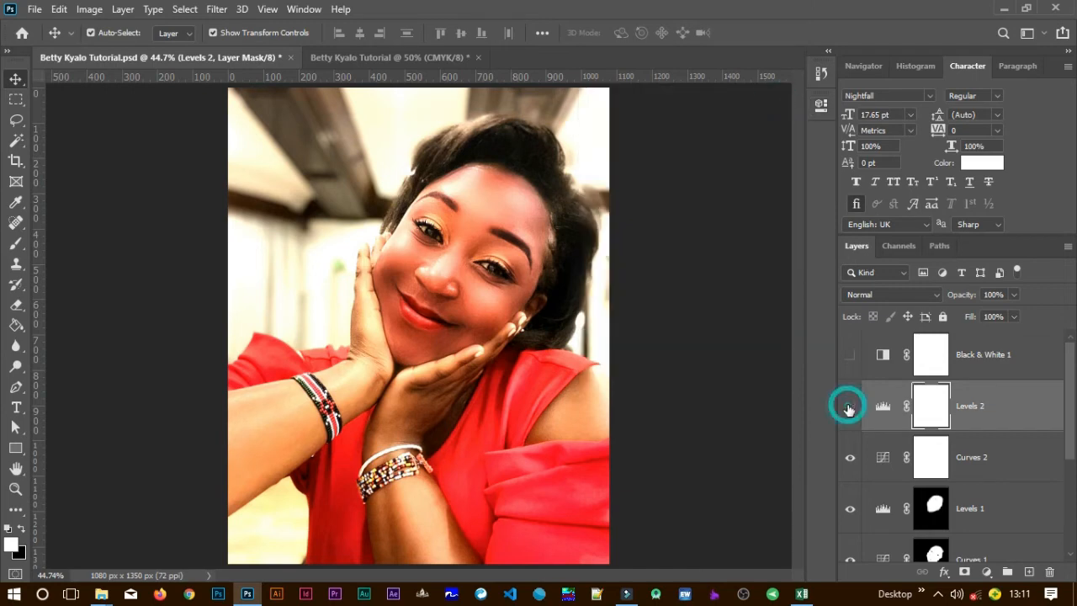
click(849, 407)
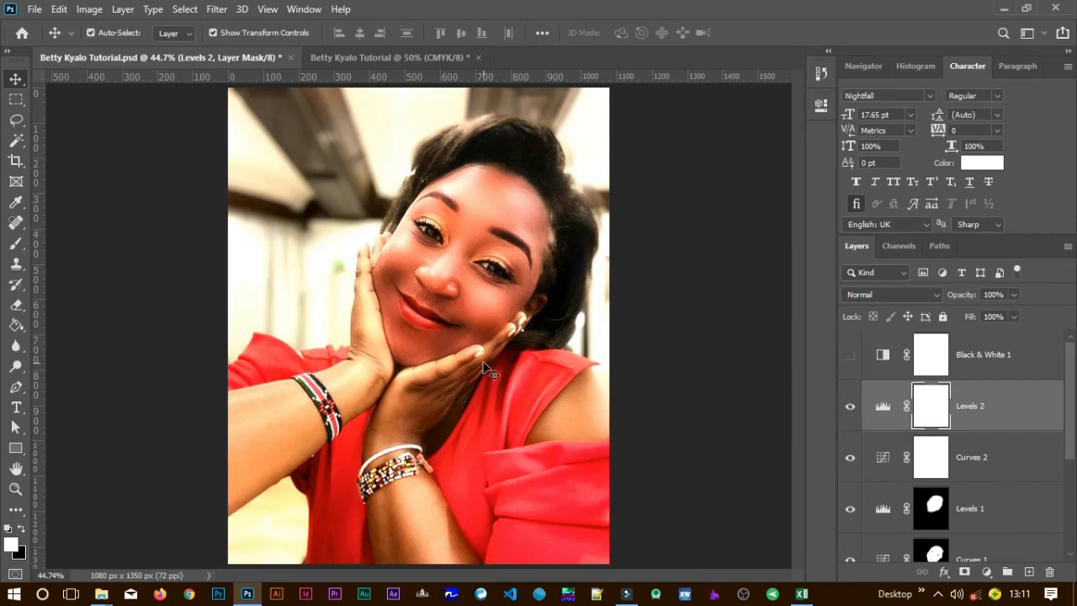
- Group all layers from the upper Levels layer down to Skin Tones and toggle the group's visibility to compare with the original
scroll(484, 368, down, 2)
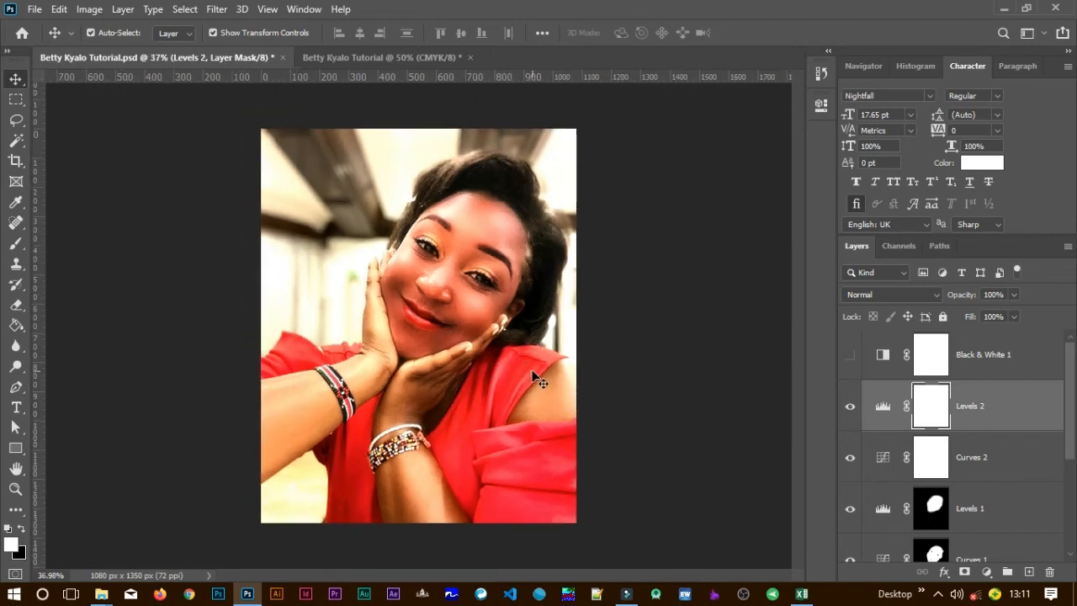
click(1074, 419)
drag(1067, 432, 1070, 538)
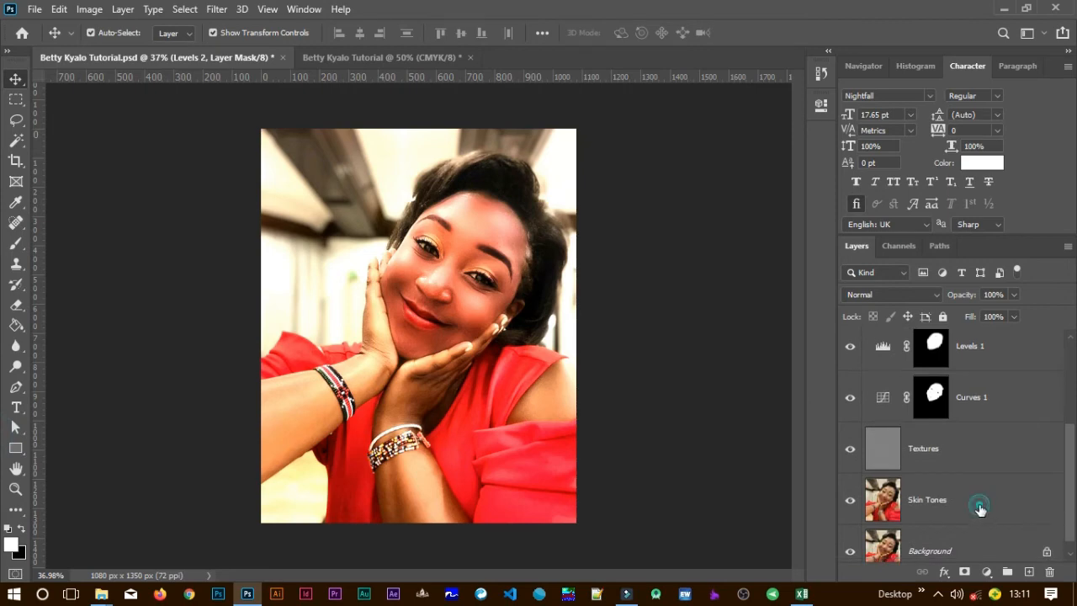
shift+click(980, 509)
key(ctrl+g)
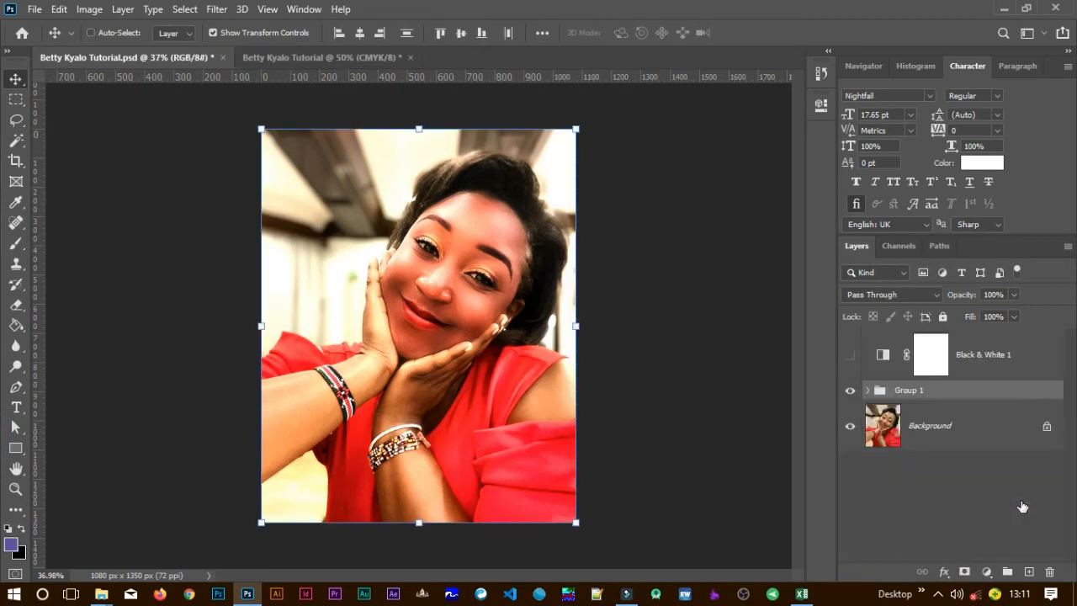
click(852, 393)
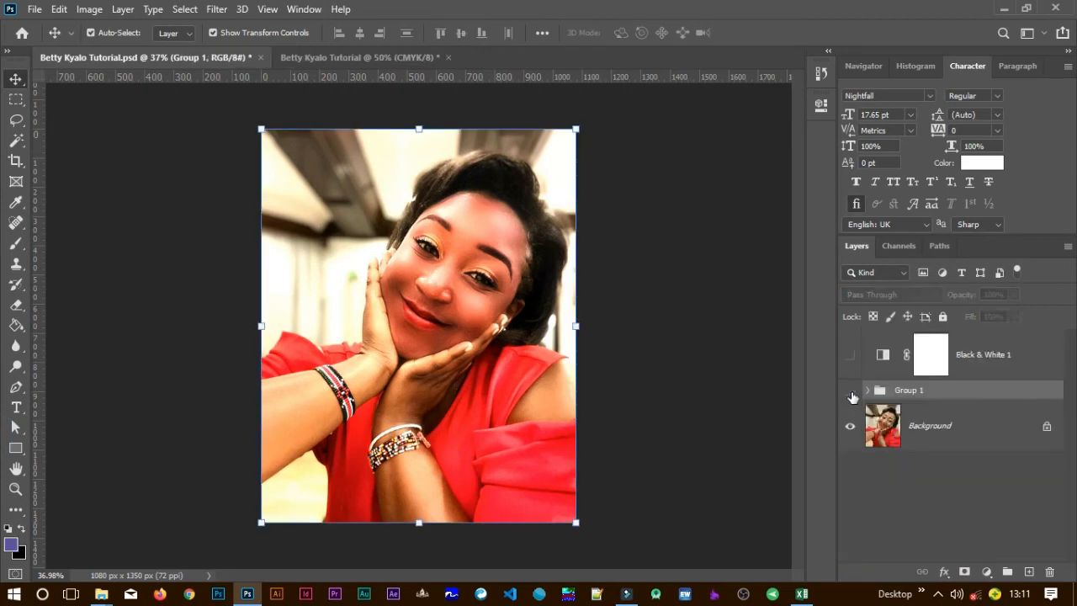
click(851, 392)
- Stamp all visible layers into a new layer above the group and rename it Camera Raw
click(999, 393)
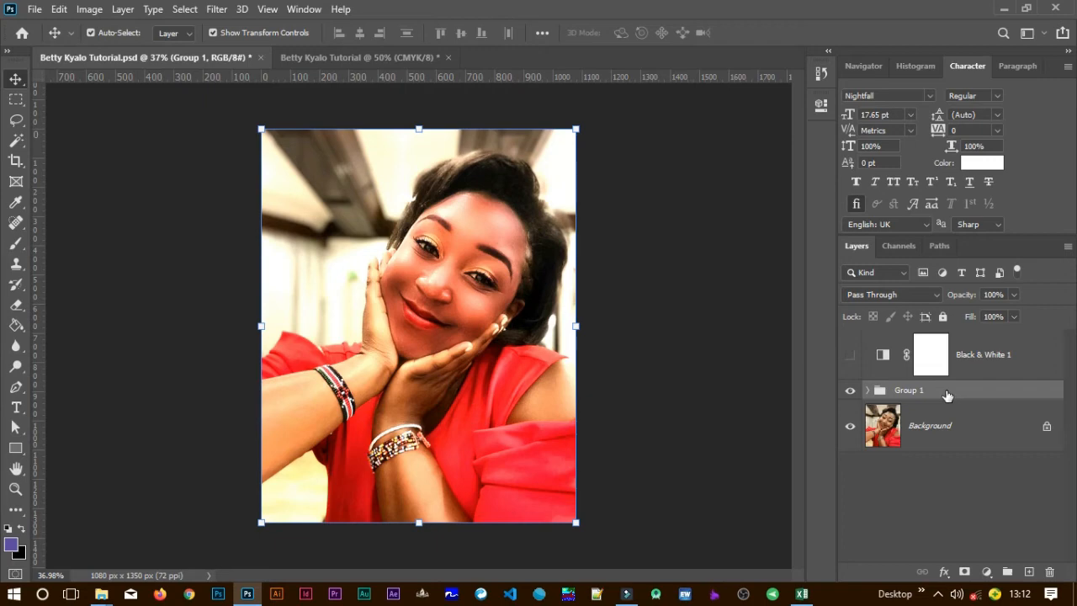
key(ctrl+shift+alt+e)
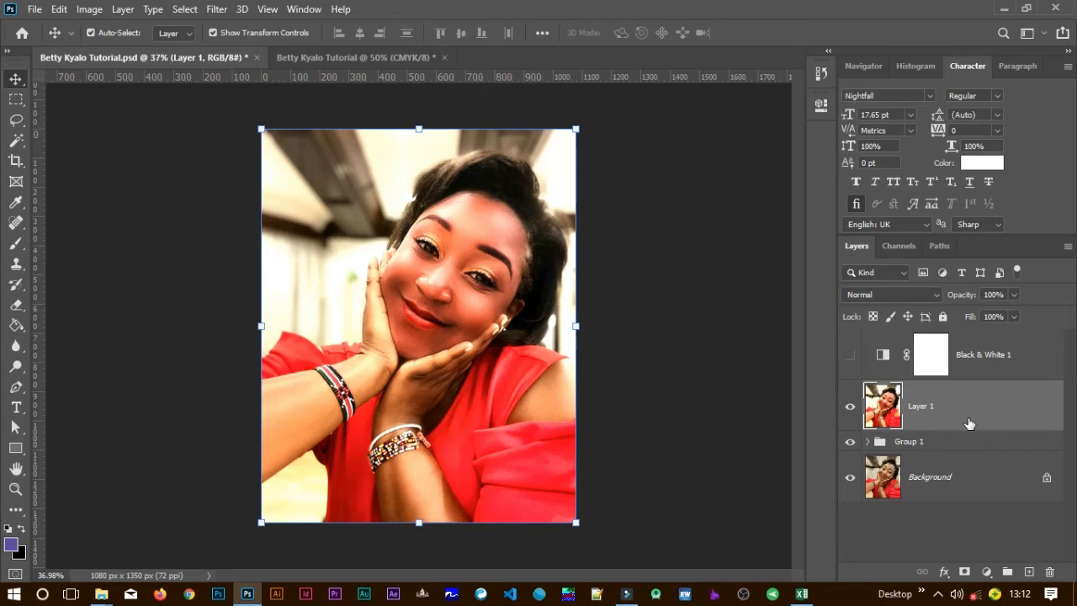
double_click(924, 409)
text(Camera)
click(983, 419)
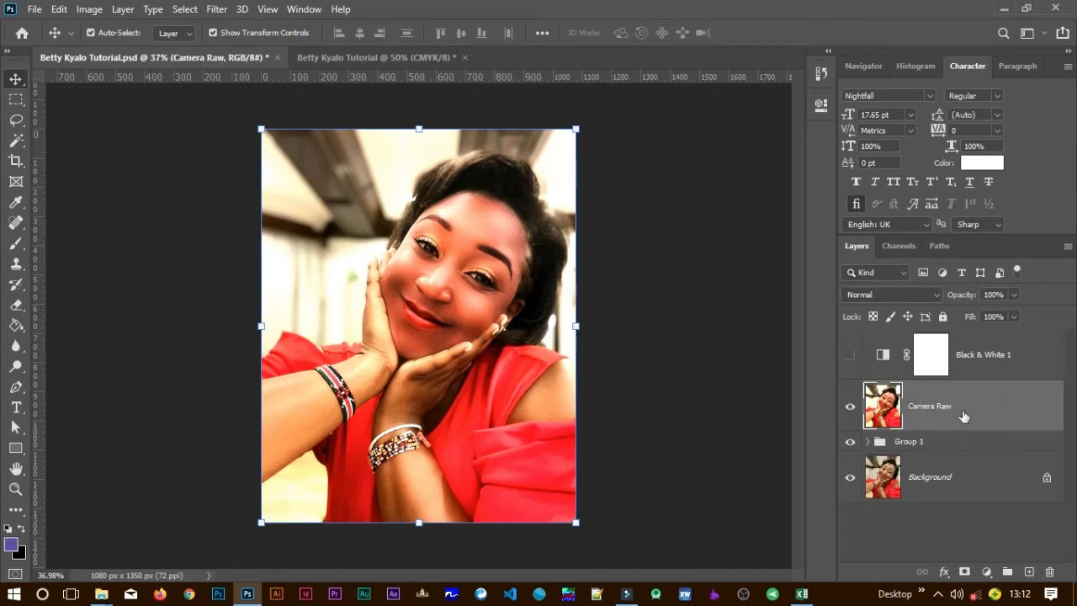
- Convert the Camera Raw layer into a smart object for re-editable smart filters
click(215, 9)
click(257, 50)
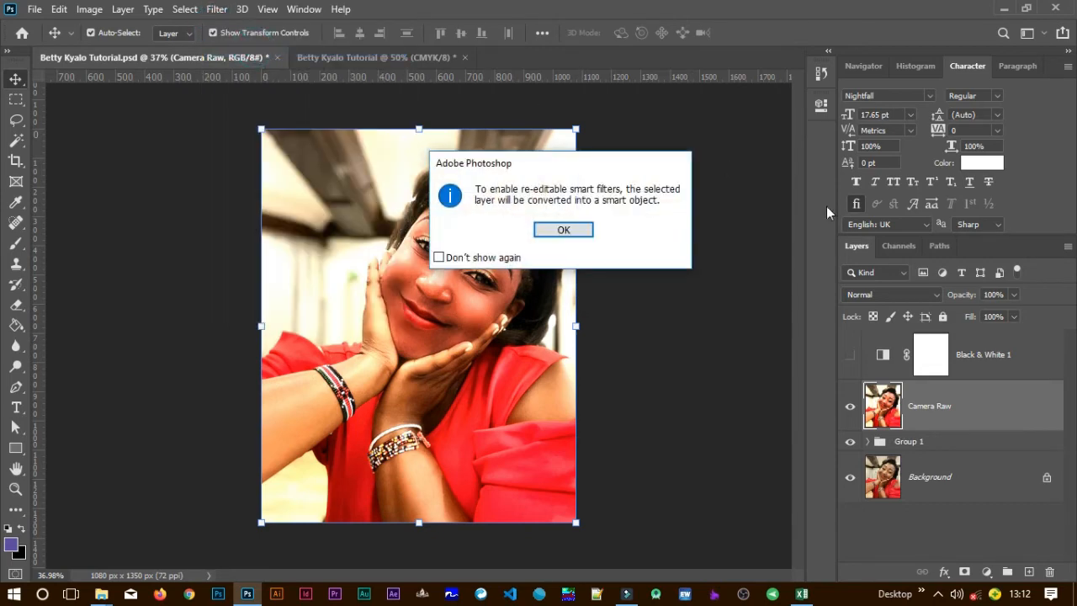
click(574, 229)
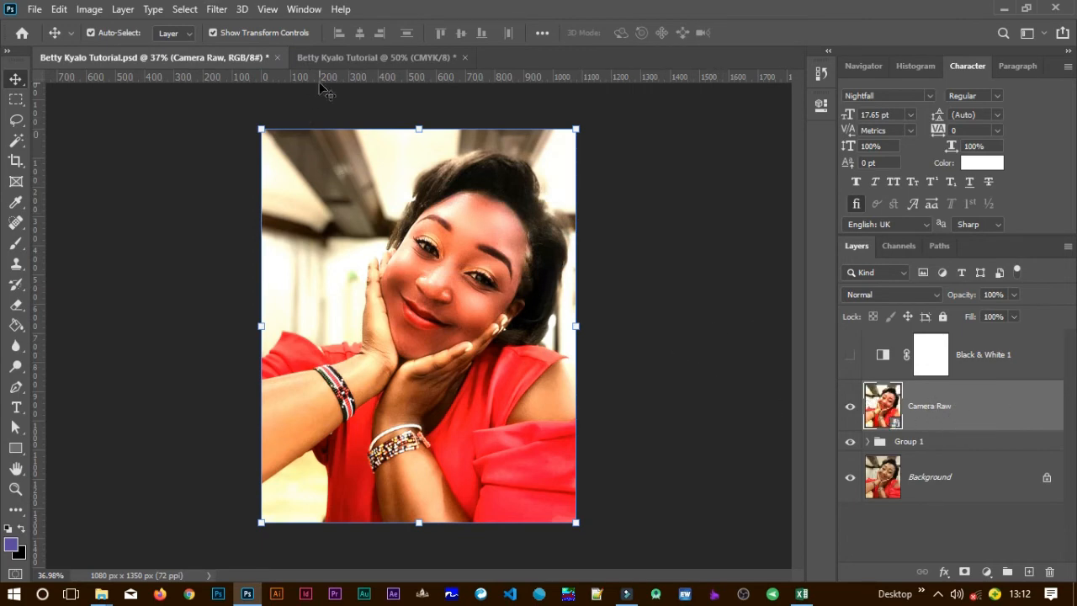
- Open the Camera Raw Filter on the smart object and set the white balance Temperature to +3
click(215, 10)
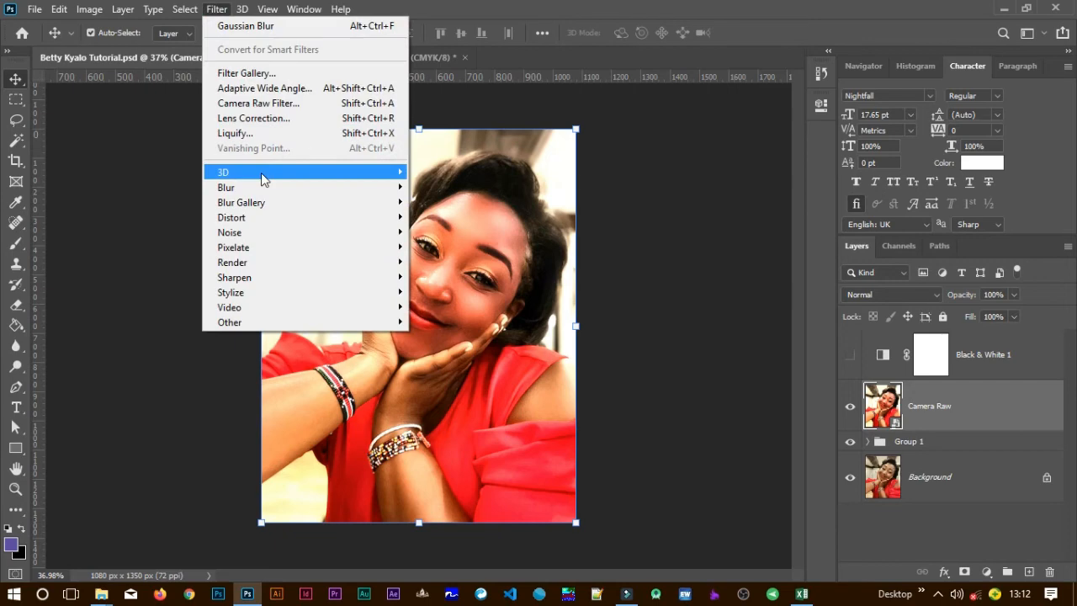
click(299, 105)
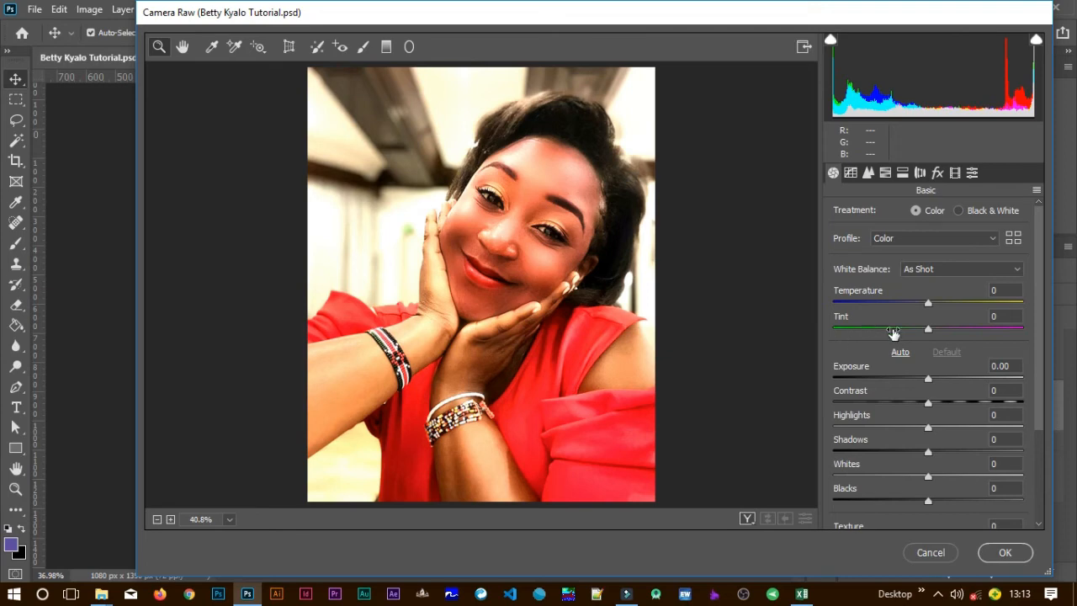
click(929, 305)
drag(931, 310, 932, 310)
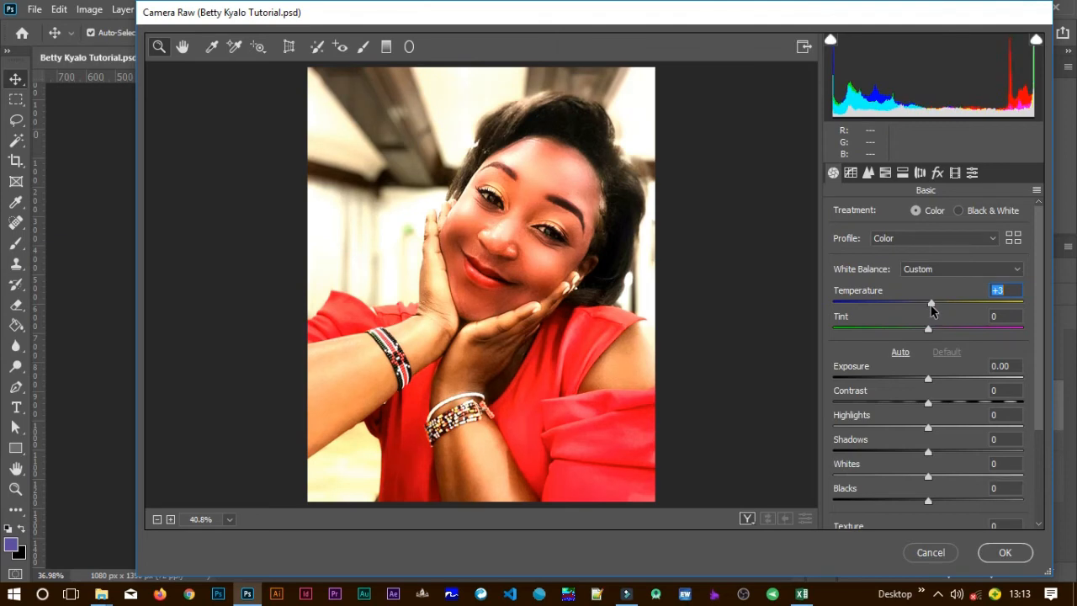
- Reduce the white balance Temperature to +2
click(931, 307)
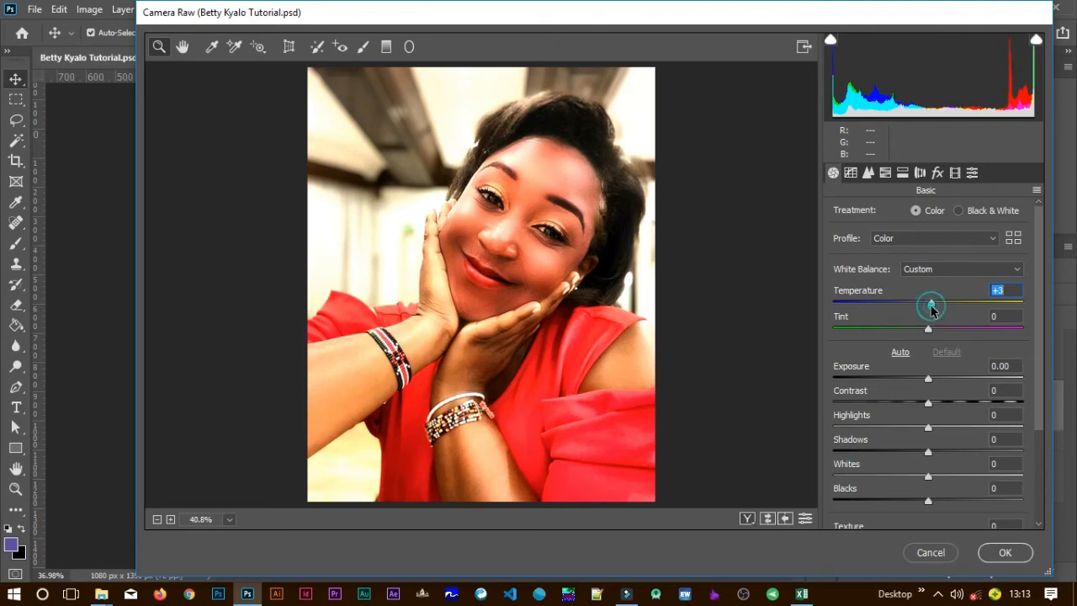
drag(931, 305, 930, 306)
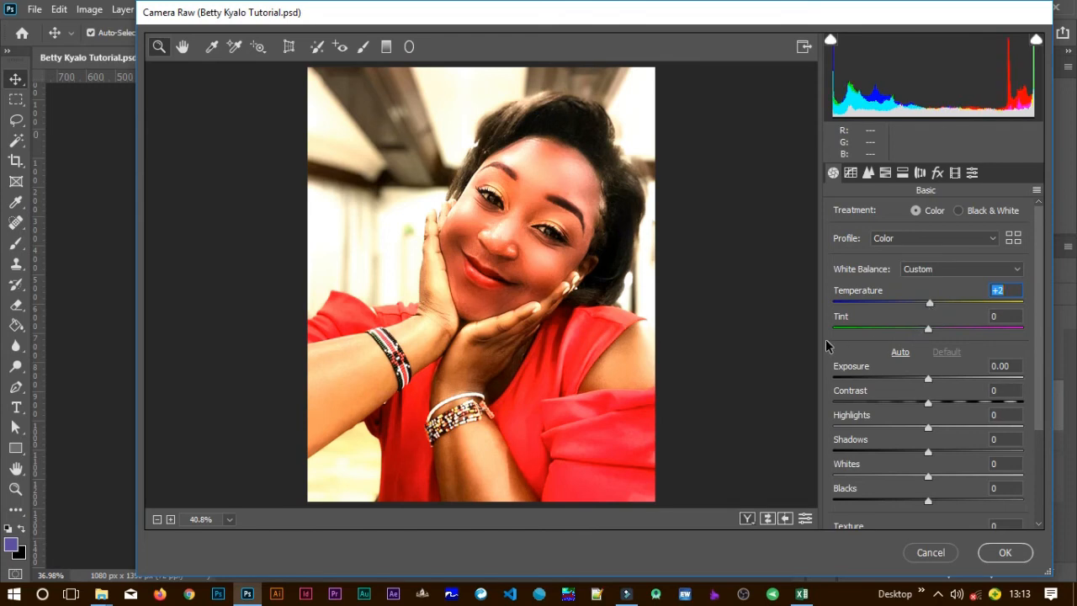
- Try a strong brightening, and settle on Exposure -0.15 and Contrast +7
drag(1040, 342, 1041, 365)
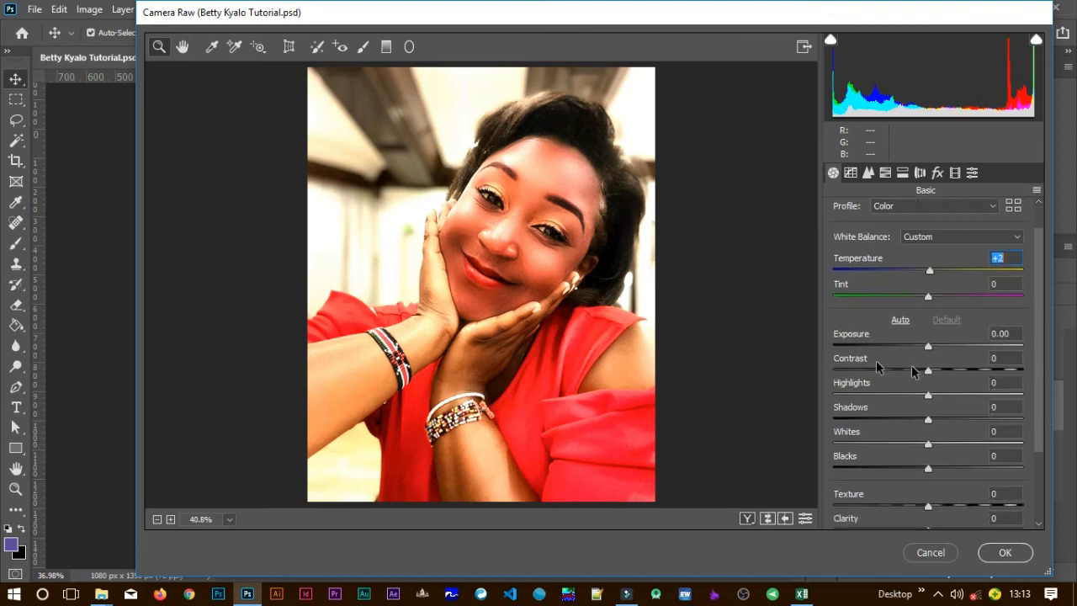
drag(928, 347, 938, 355)
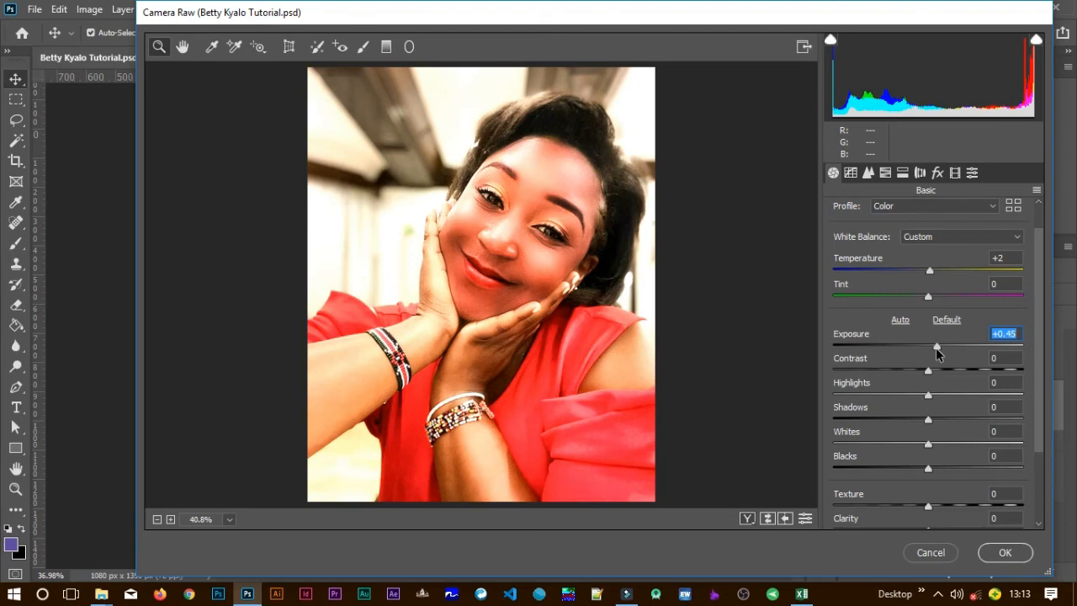
drag(936, 347, 967, 360)
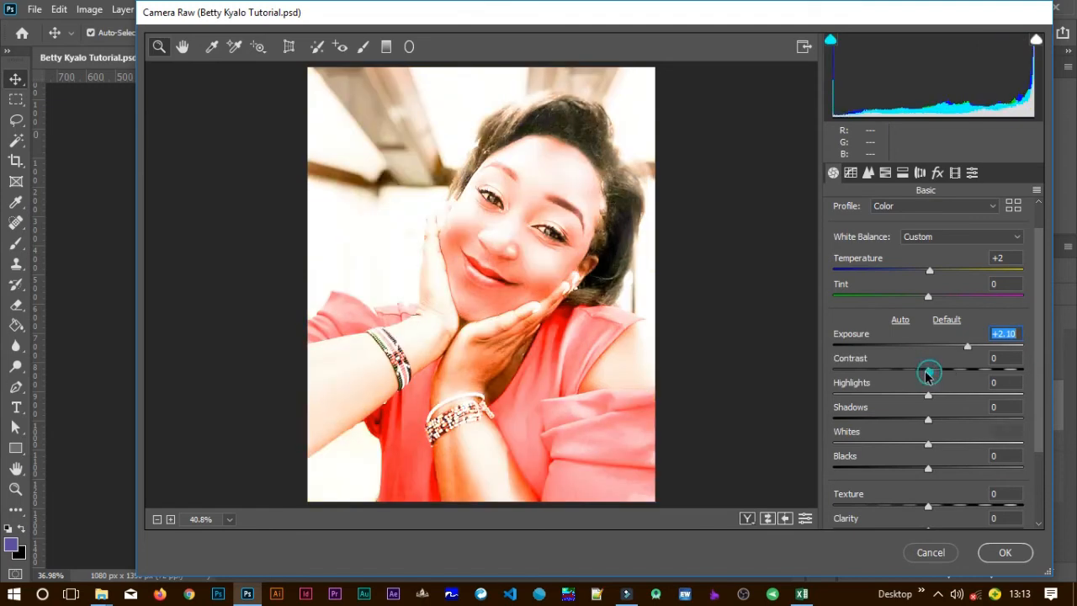
drag(925, 373, 922, 376)
drag(969, 349, 919, 354)
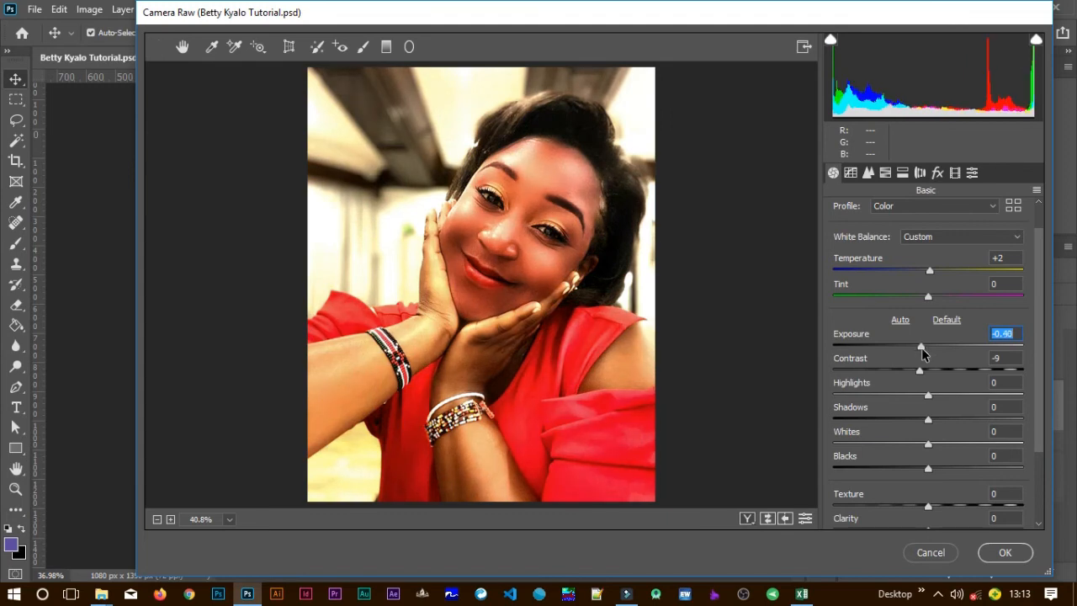
drag(921, 348, 927, 347)
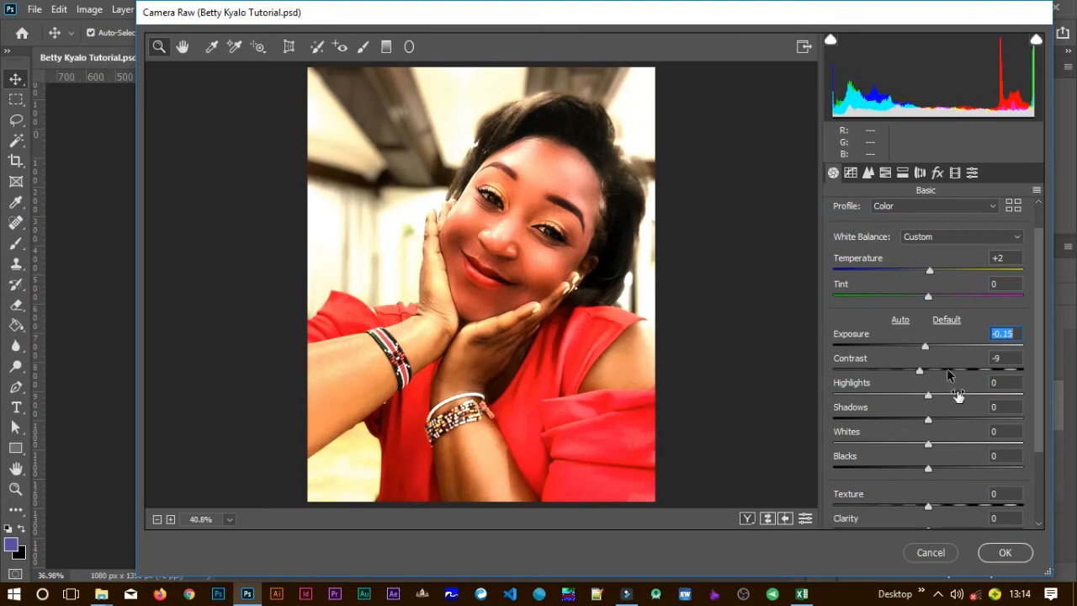
drag(920, 372, 933, 373)
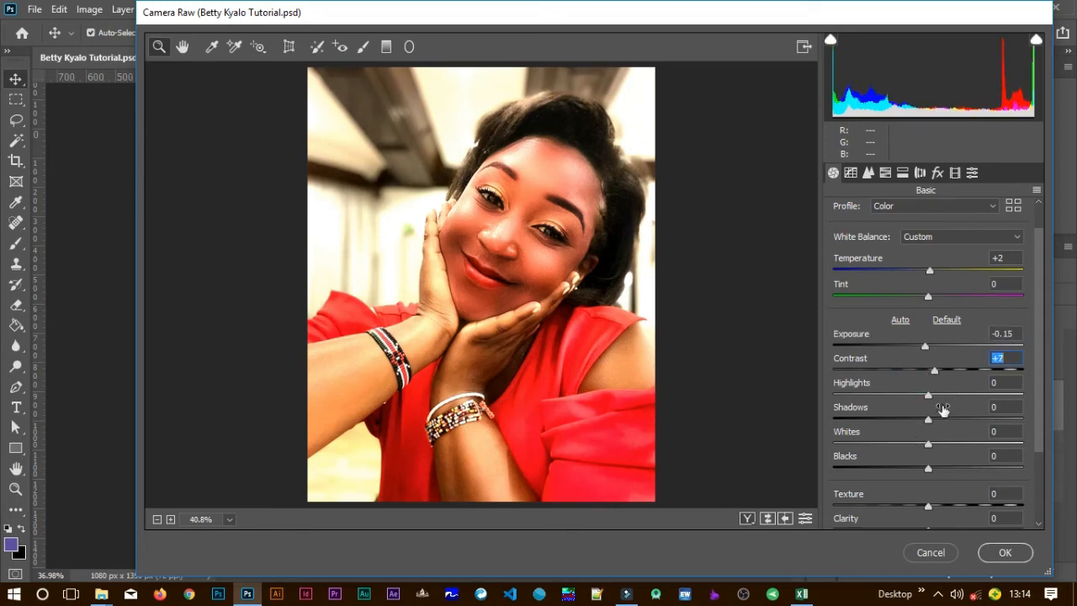
- Set the Highlights to +32 and the Shadows to +20
drag(1040, 403, 1040, 441)
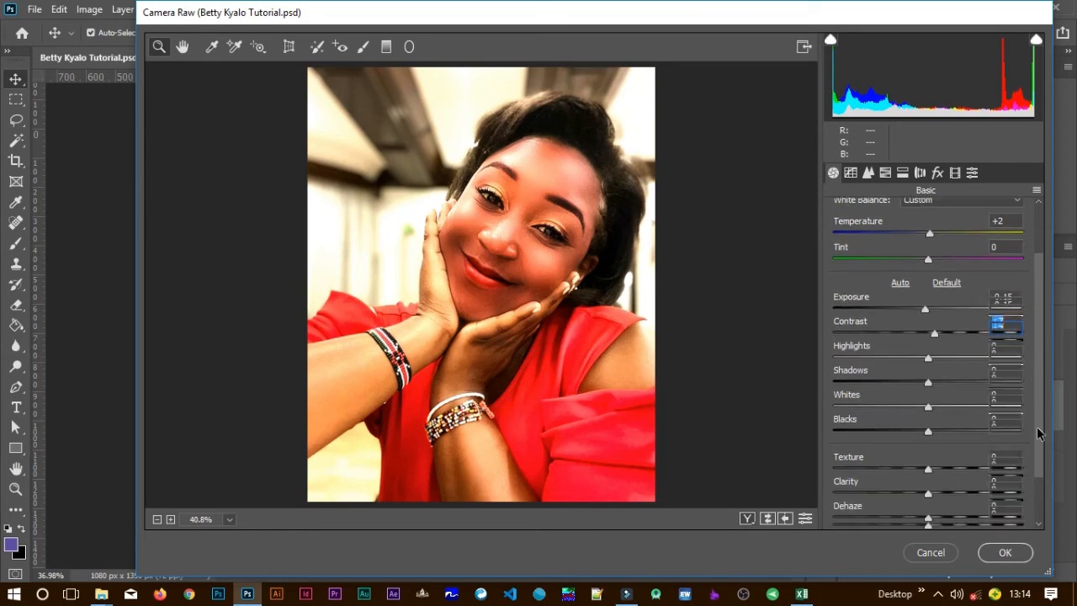
drag(929, 362, 1032, 393)
scroll(1040, 413, down, 1)
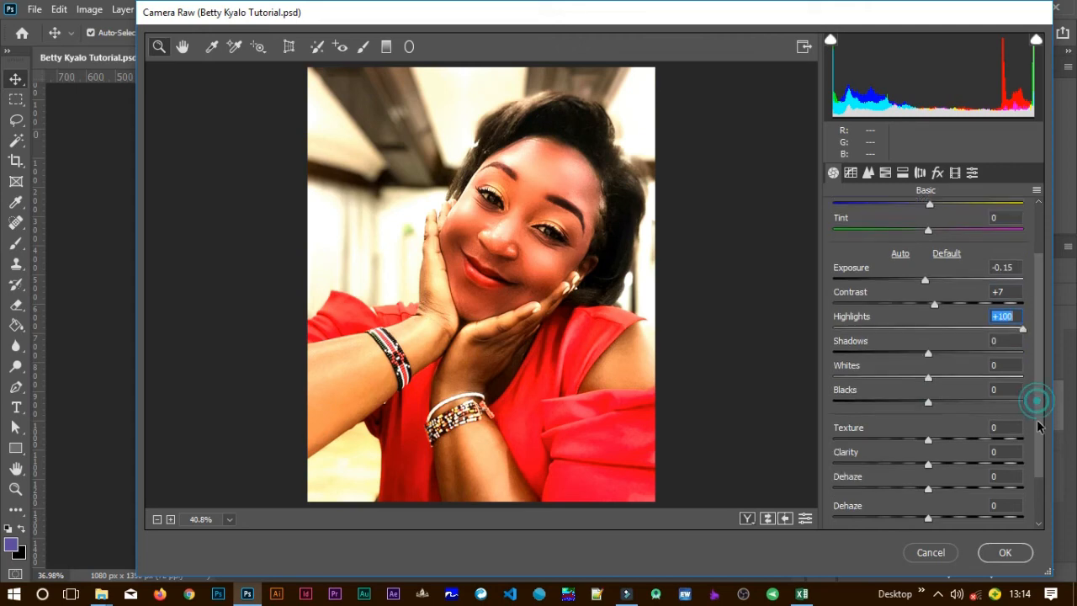
click(975, 327)
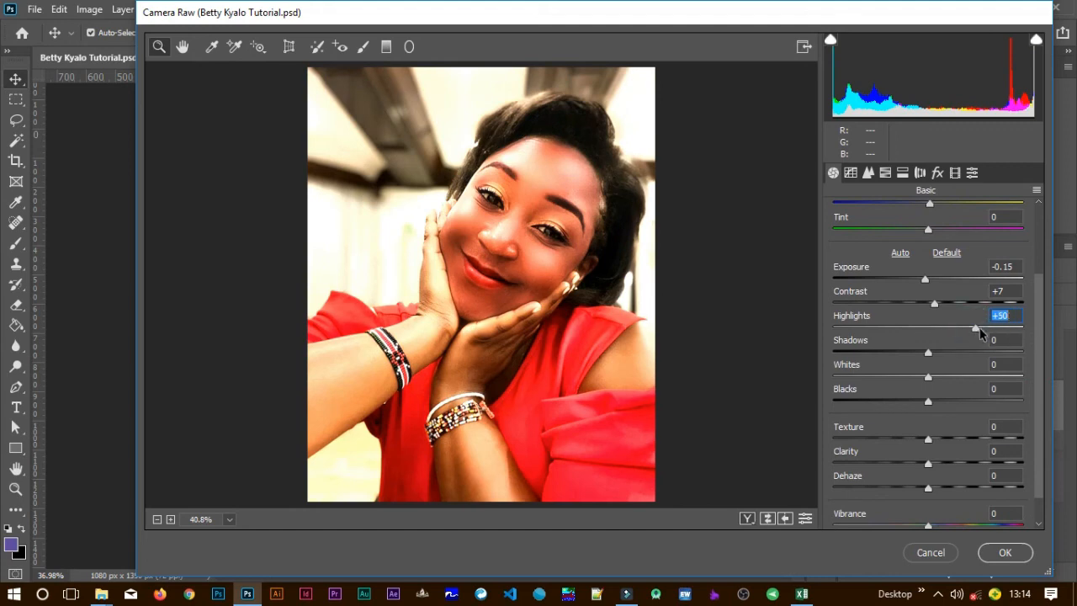
drag(976, 327, 957, 330)
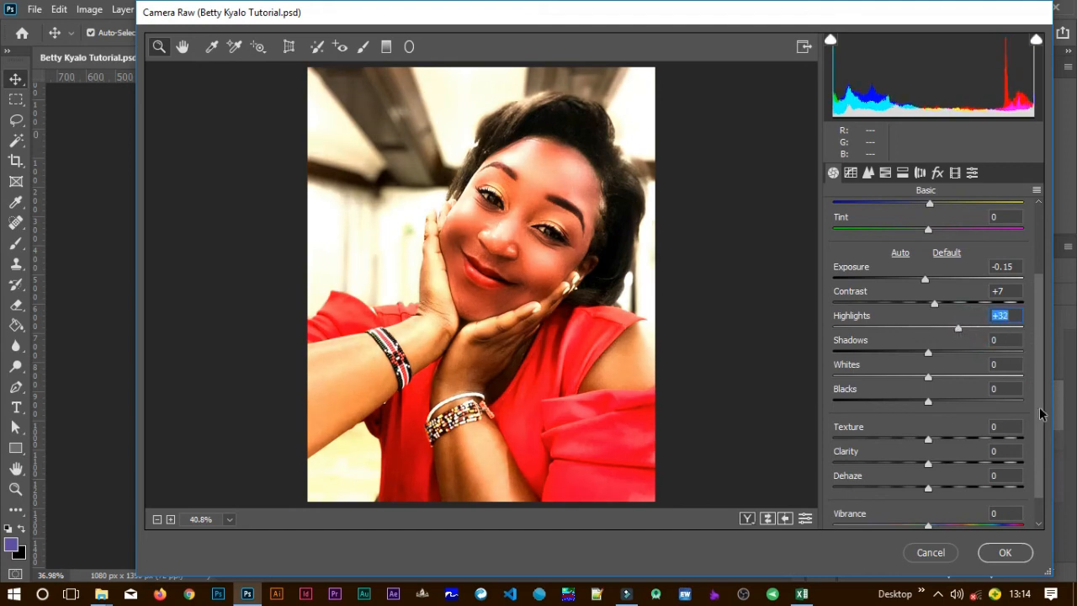
drag(928, 353, 947, 353)
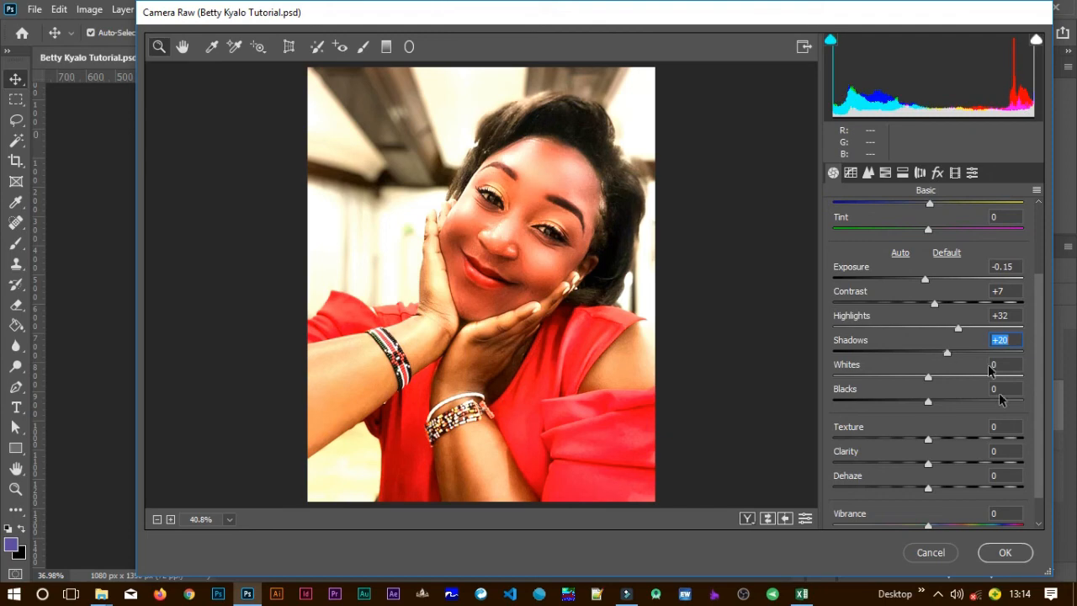
- Raise the Whites to +16 and lower the Blacks to -14
scroll(1041, 480, down, 2)
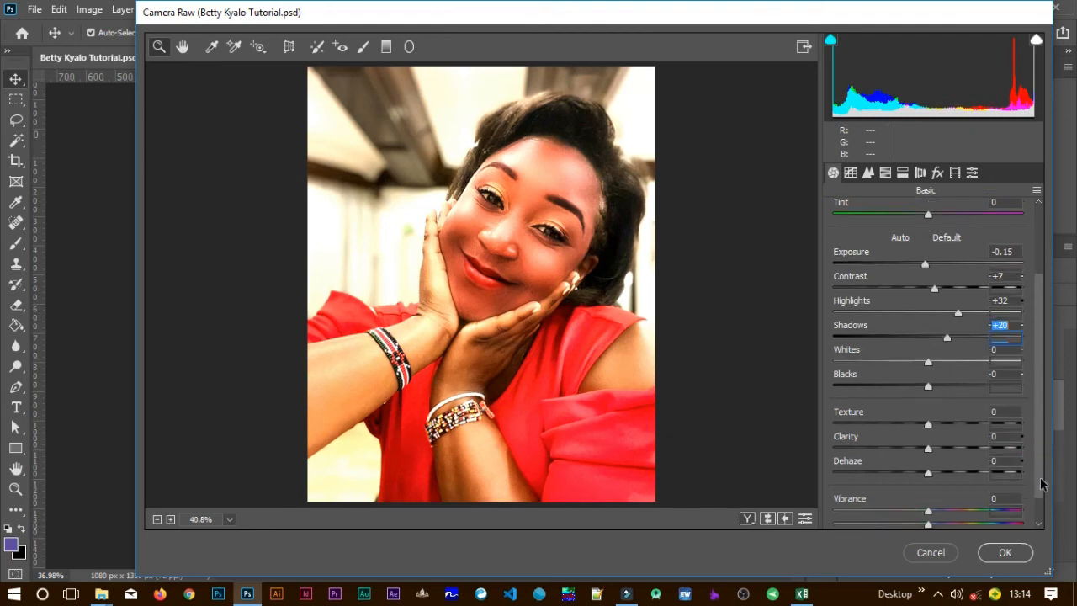
drag(926, 352, 944, 354)
key(alt)
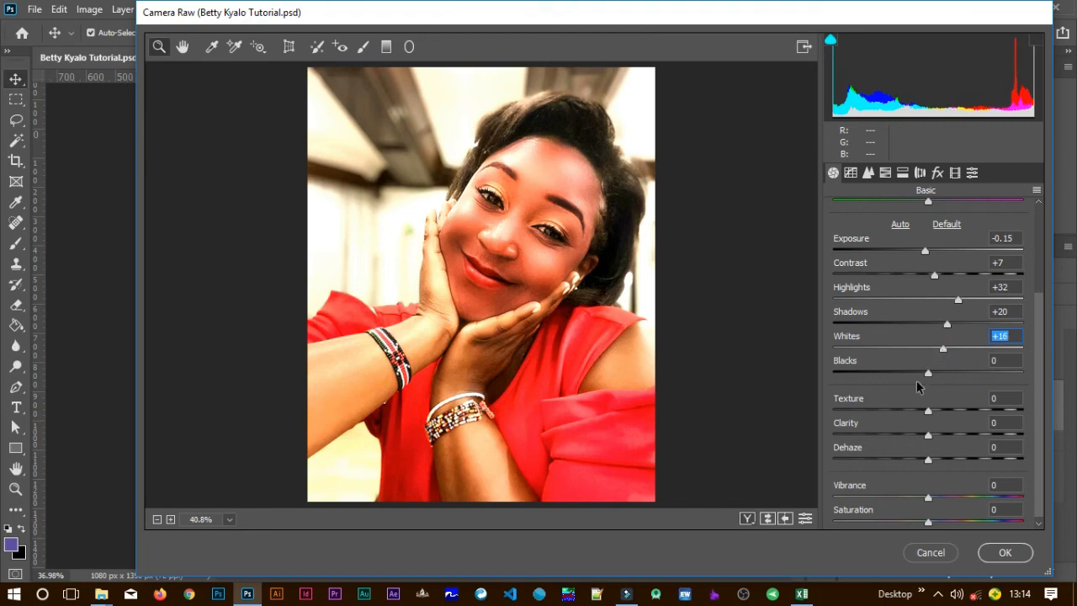
click(925, 374)
drag(921, 376, 914, 374)
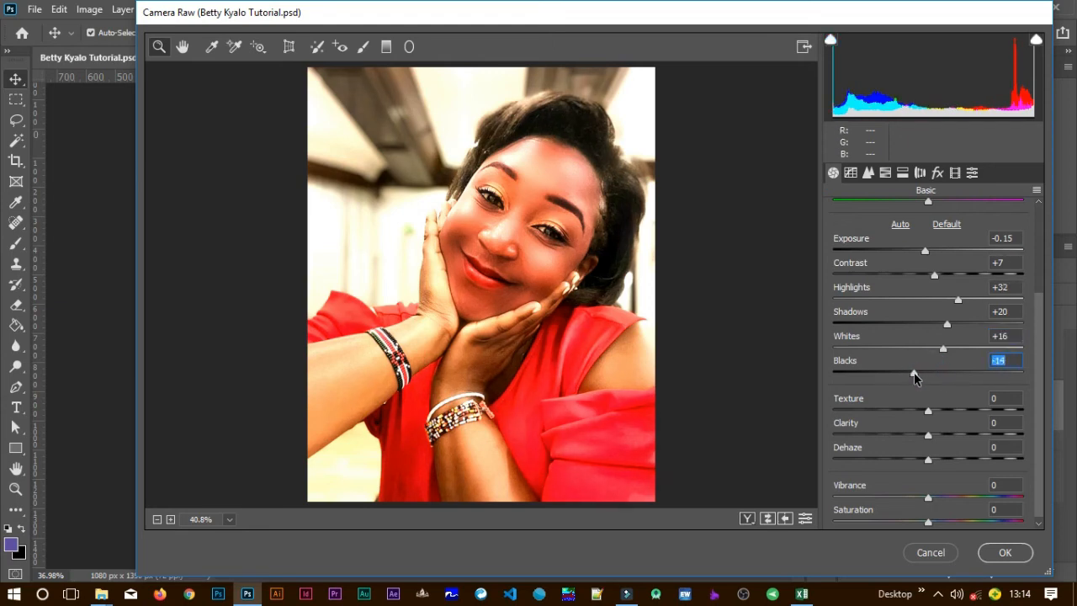
- Set Clarity to +6, Dehaze to +8 and Vibrance to +34 to make the portrait crisper and more colourful
drag(1039, 434, 1039, 438)
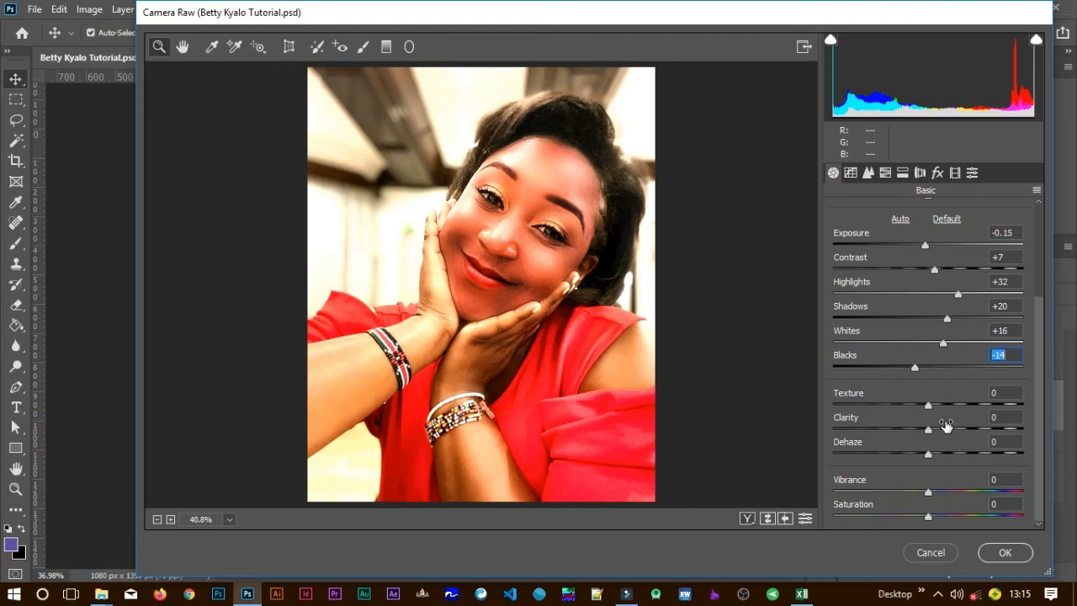
drag(926, 428, 933, 431)
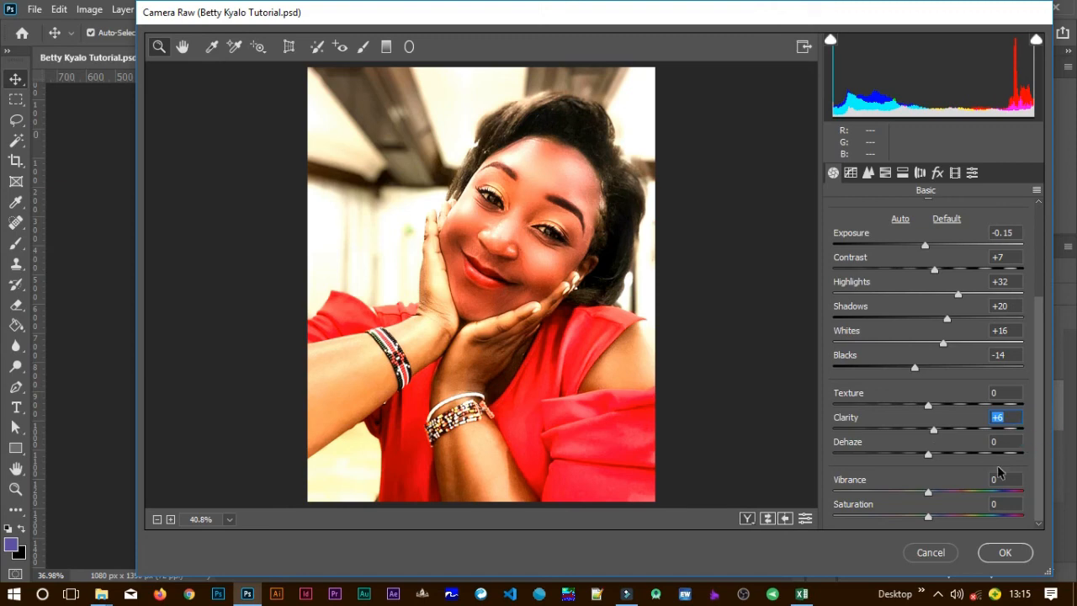
drag(929, 455, 936, 455)
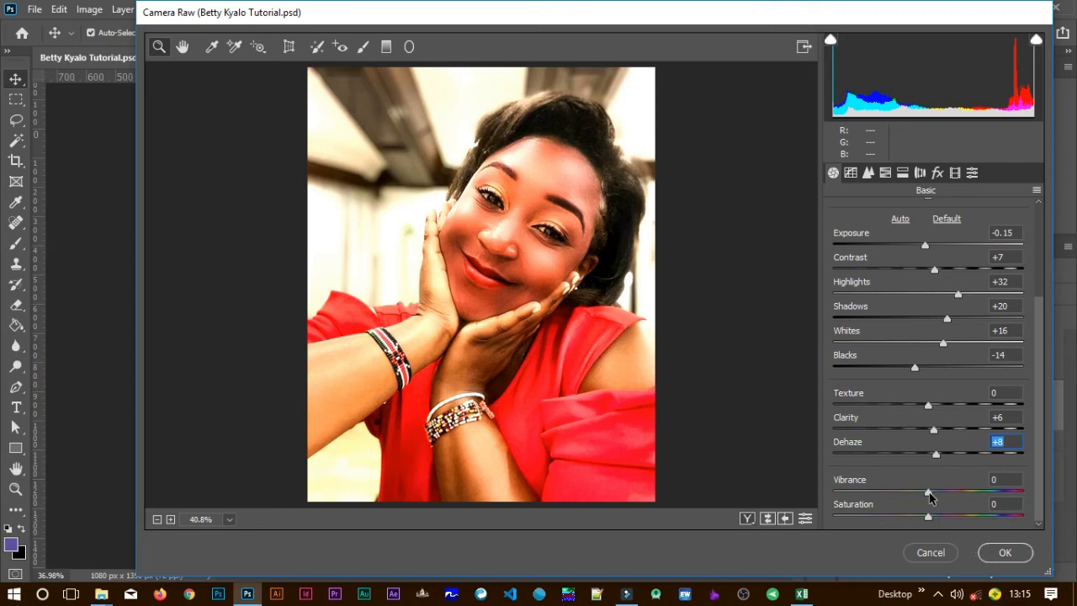
drag(930, 496, 957, 495)
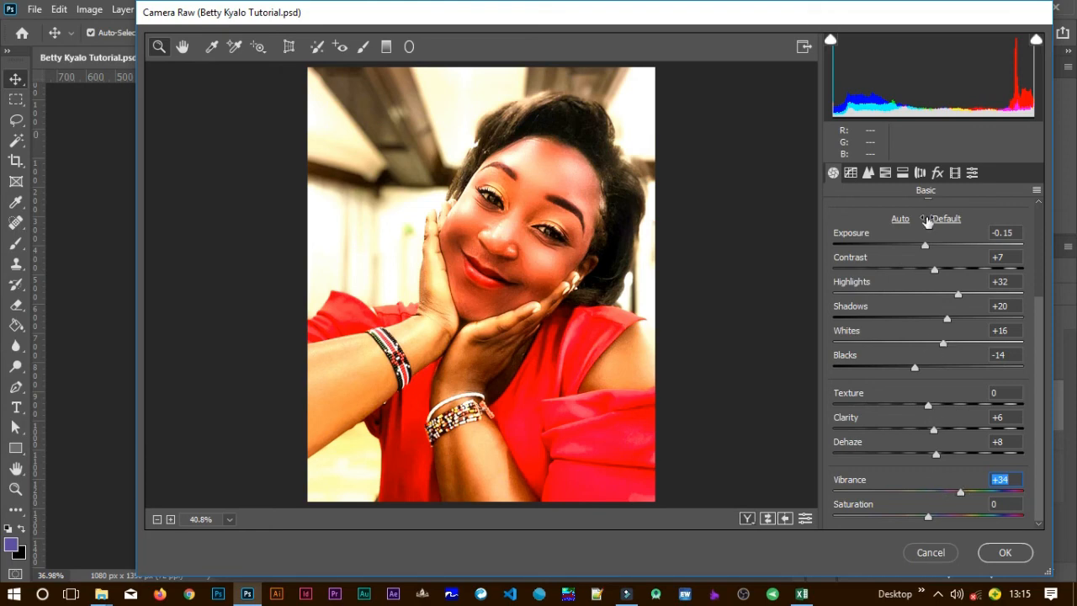
click(938, 172)
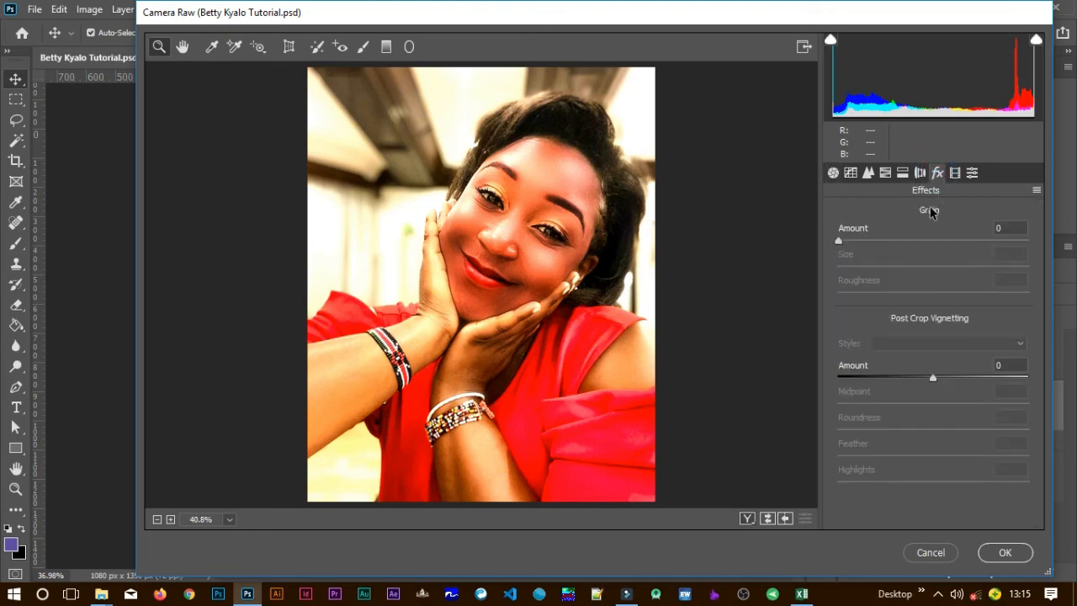
click(903, 174)
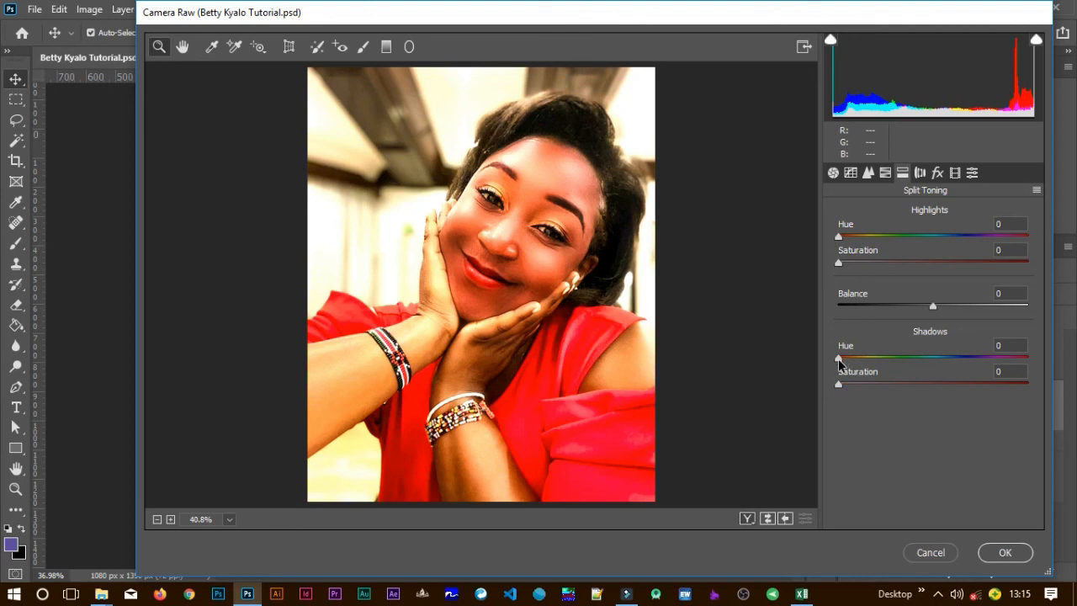
click(887, 173)
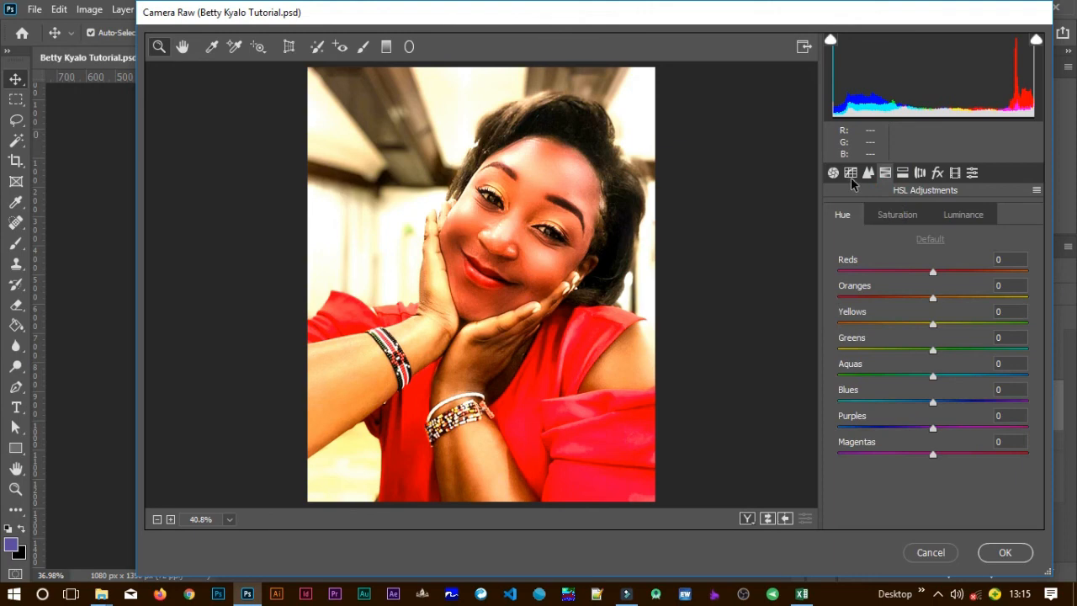
- Lift the black point of the RGB point tone curve to Output 4 and apply the Camera Raw Filter
click(850, 175)
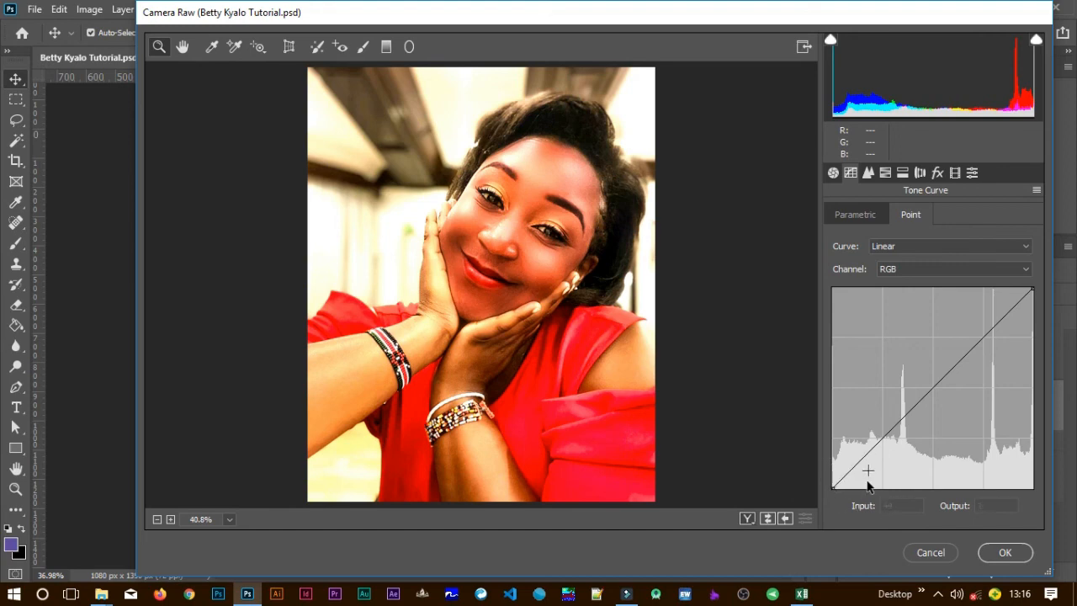
mouse_move(832, 489)
mouse_down()
mouse_move(827, 471)
mouse_move(829, 487)
mouse_up()
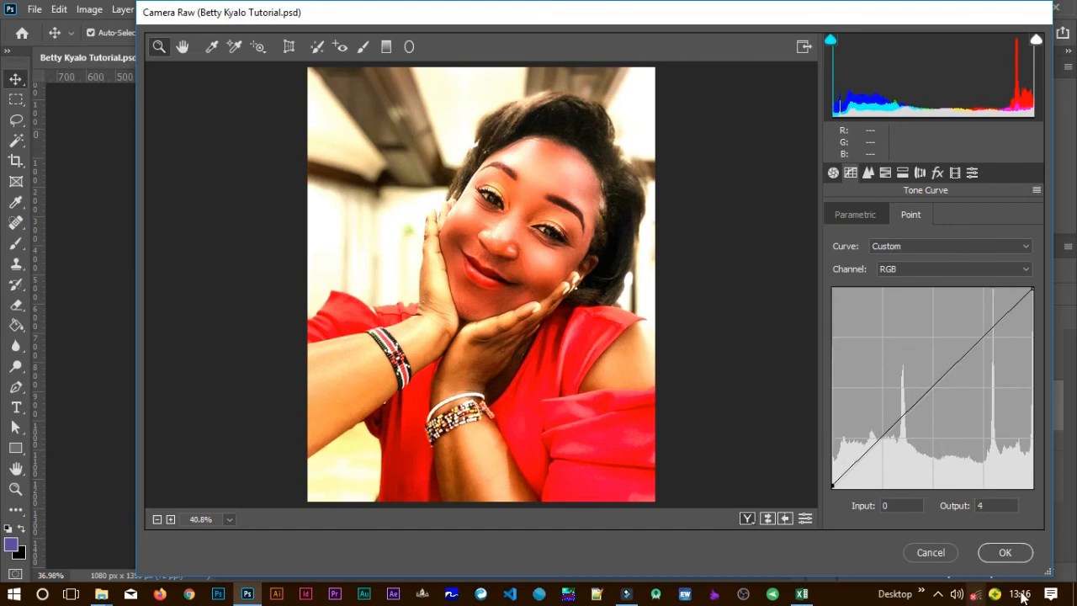
click(833, 173)
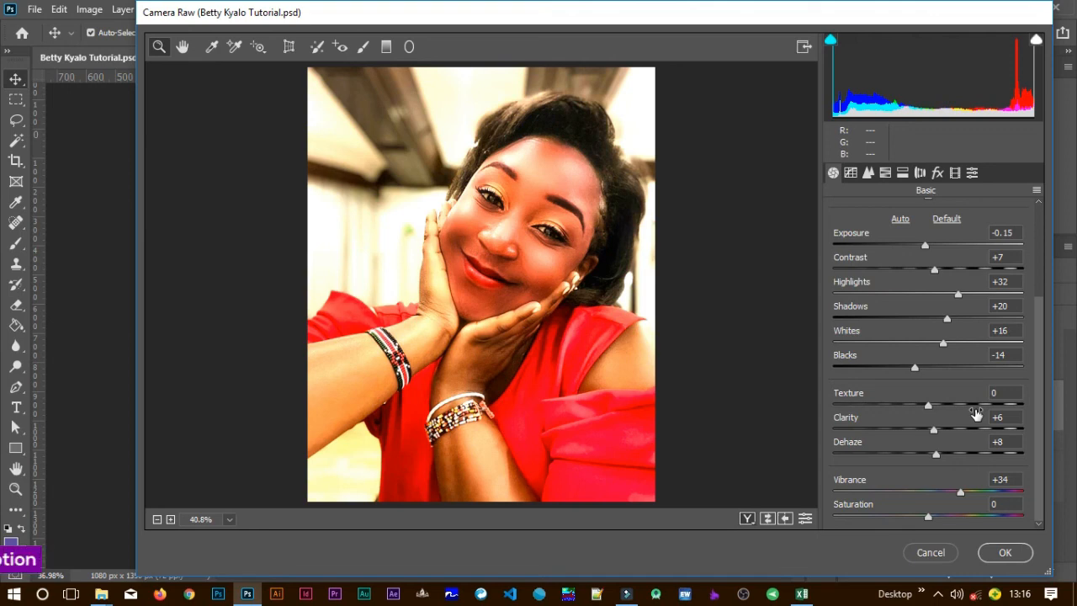
click(1014, 560)
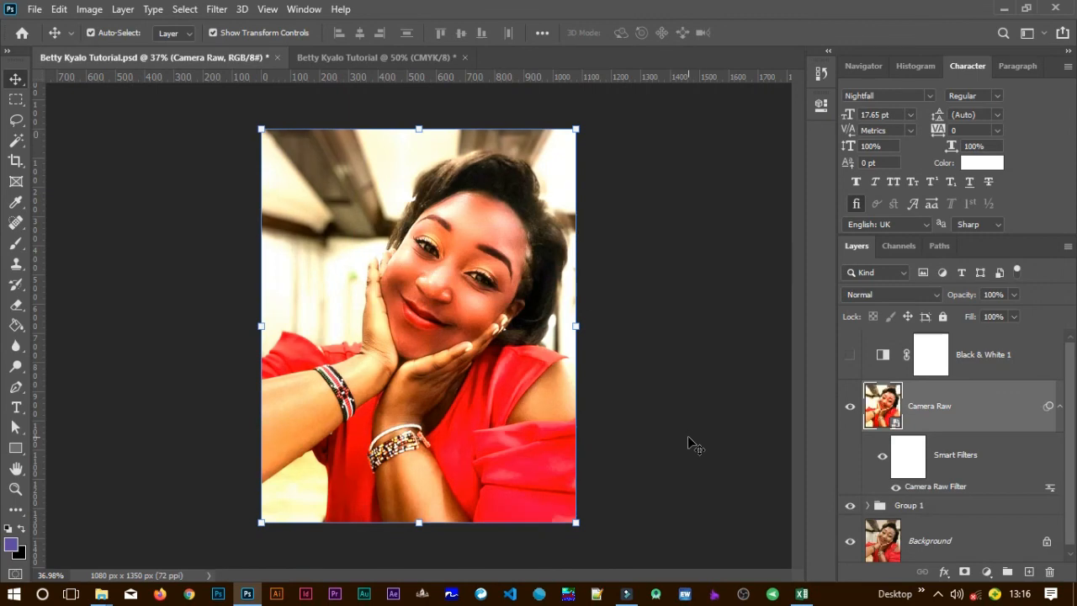
- Collapse the Camera Raw layer's smart filters and show only the Background layer briefly to compare with the original photo
click(1059, 406)
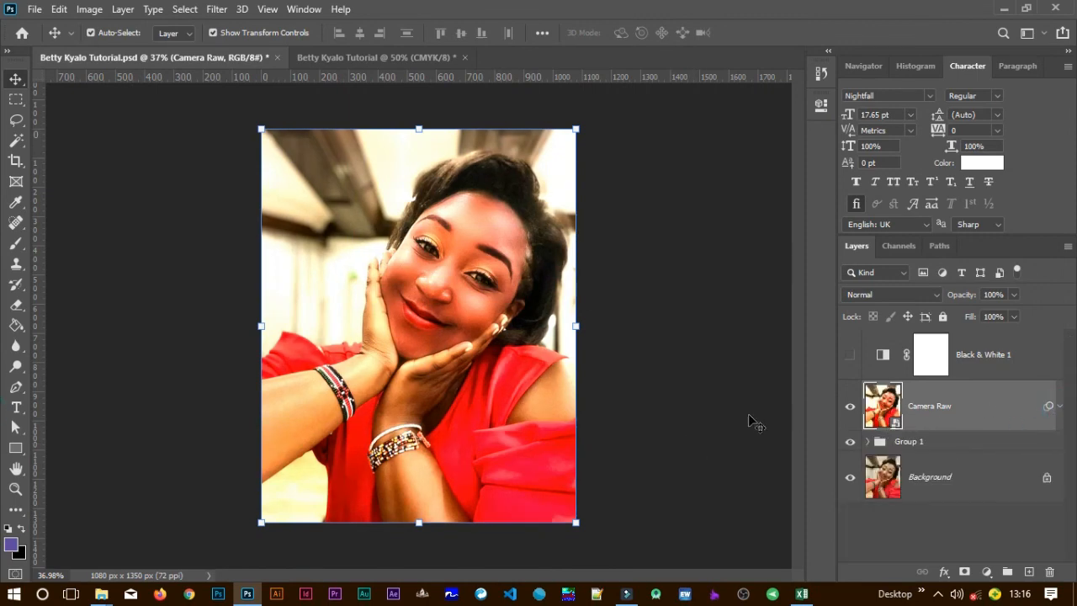
click(718, 418)
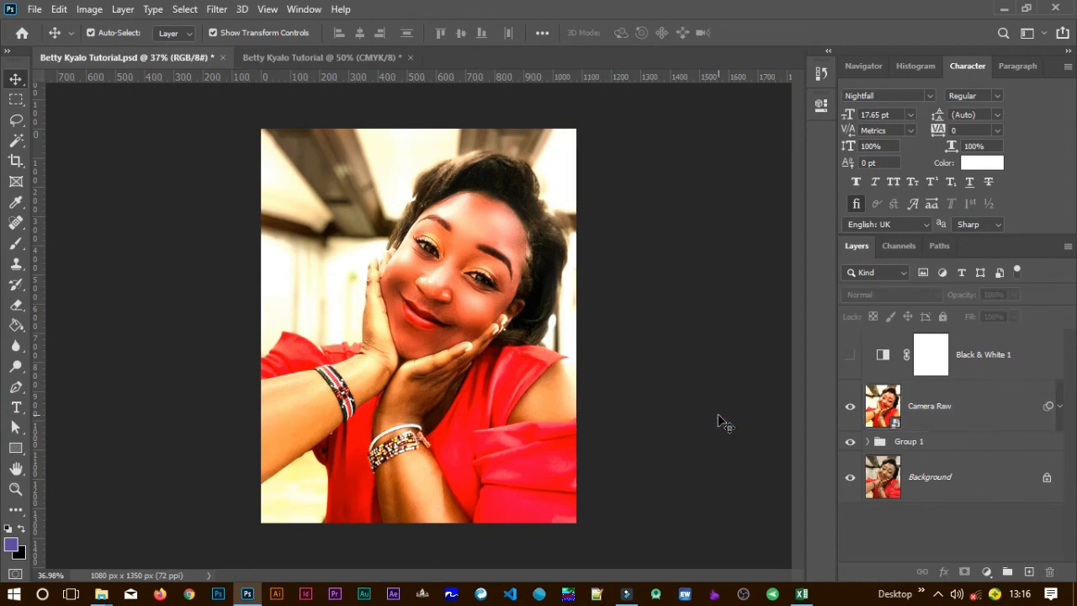
alt+click(850, 477)
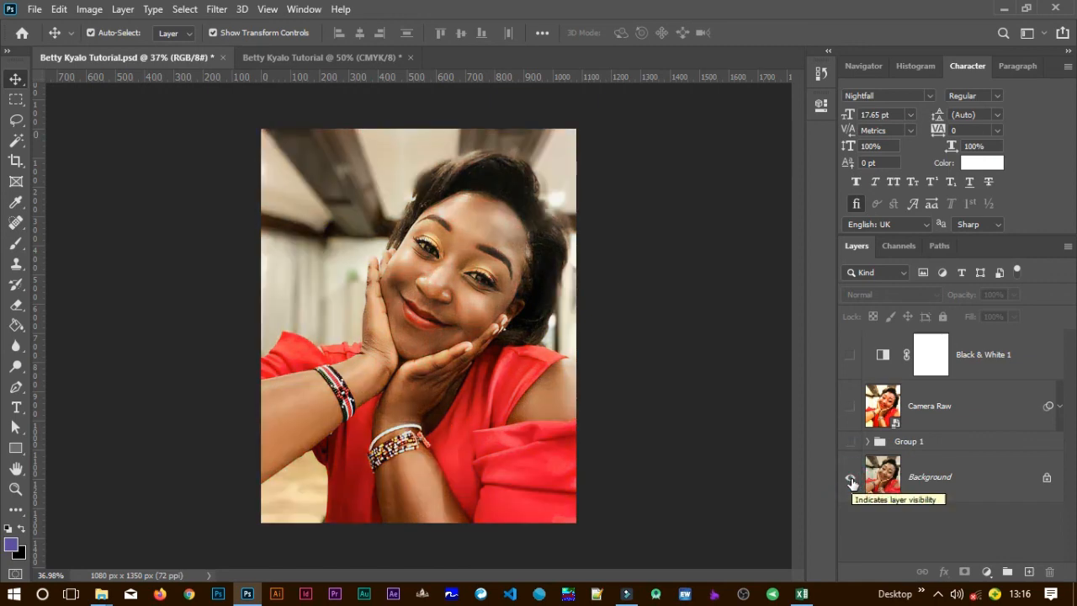
alt+click(849, 478)
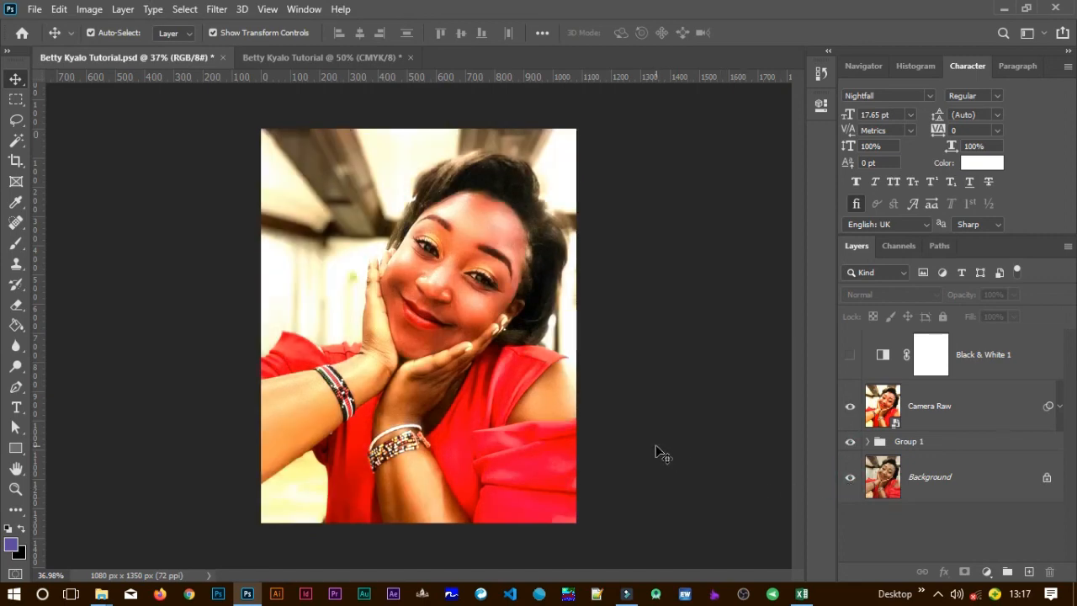
- Try a lower opacity on the Camera Raw layer and toggle the layer's visibility to compare
click(937, 404)
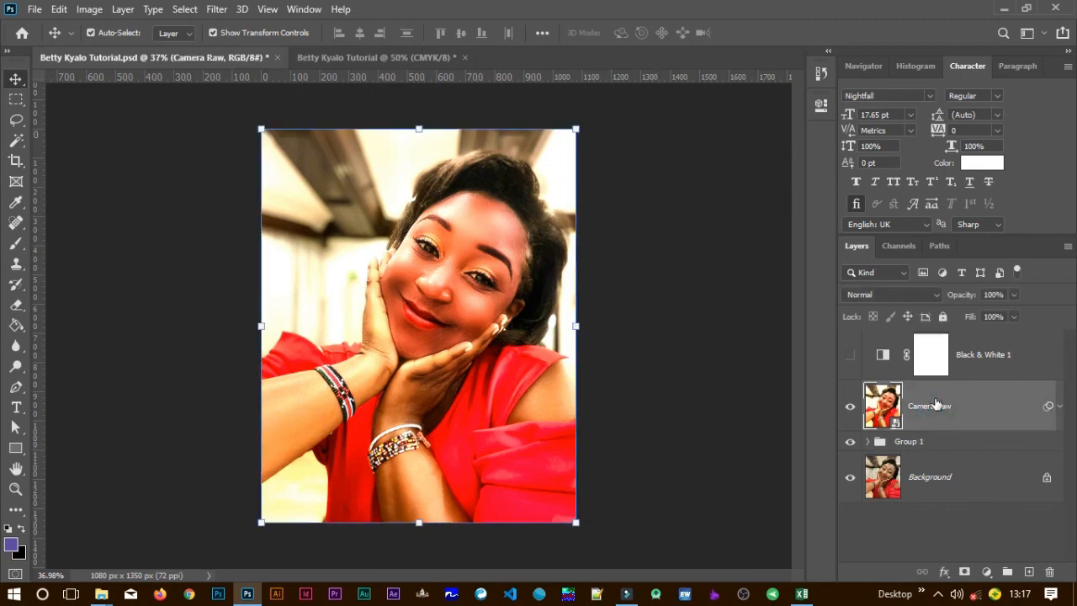
drag(971, 294, 950, 303)
click(662, 348)
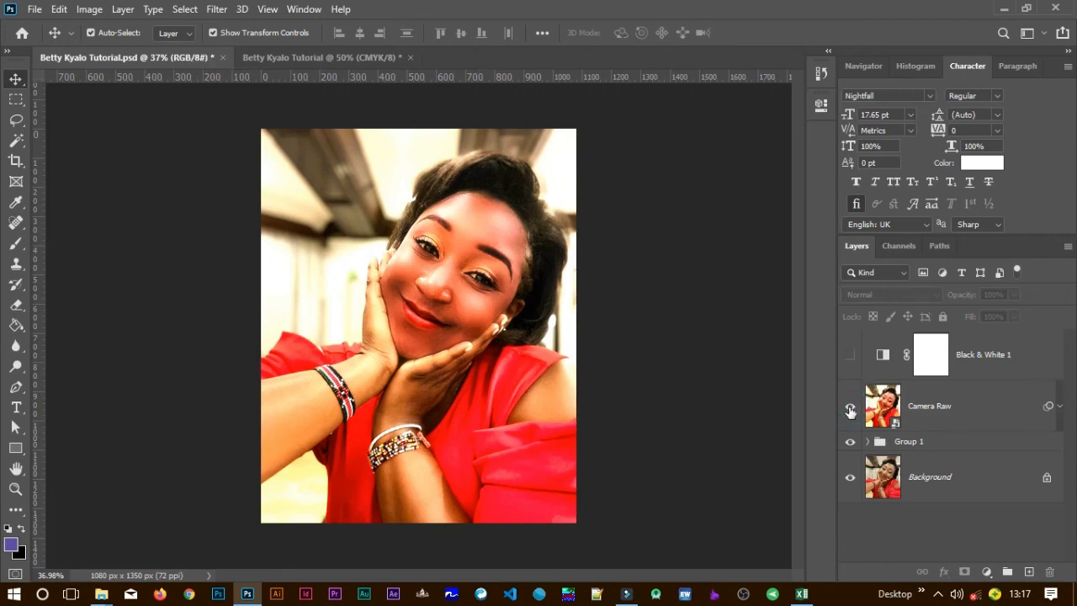
click(849, 410)
- Inspect the finished retouch at several zoom levels and compare it once more with the Background layer alone
scroll(547, 406, down, 2)
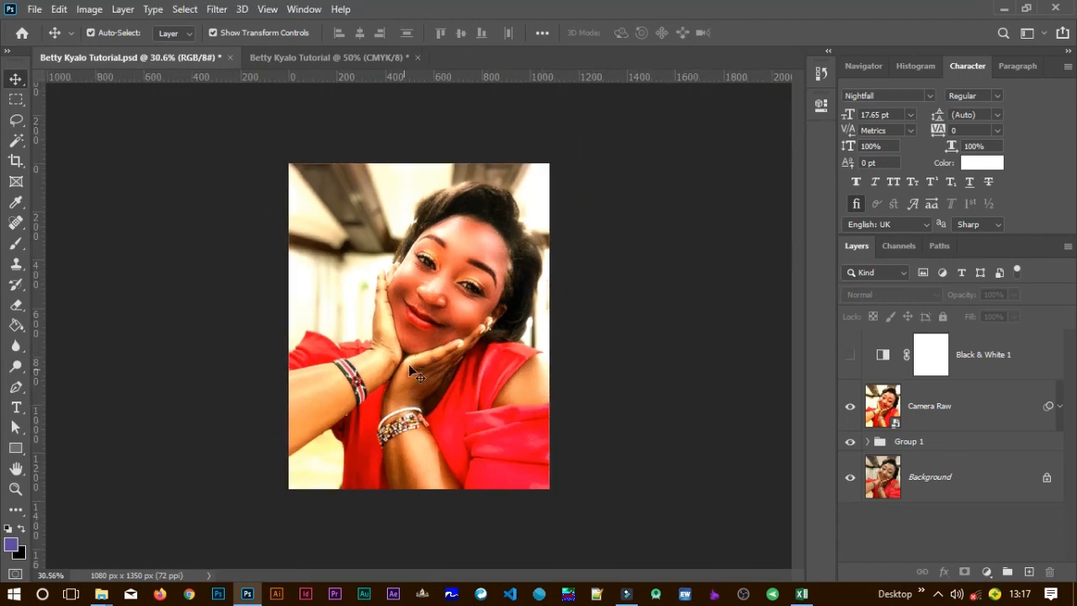
scroll(434, 301, up, 2)
scroll(434, 302, down, 4)
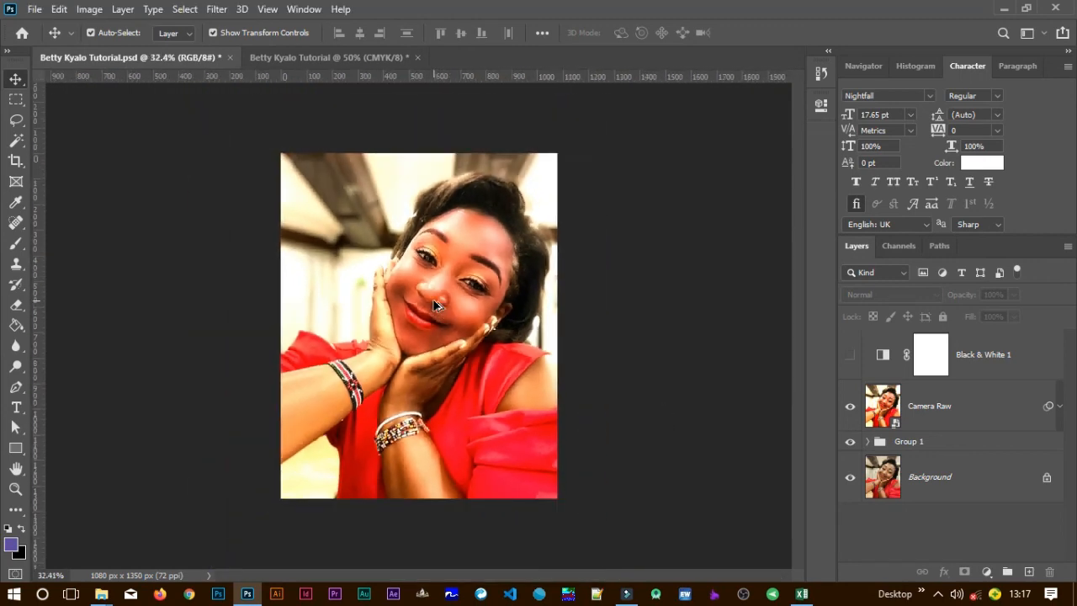
scroll(424, 322, up, 1)
scroll(424, 321, down, 1)
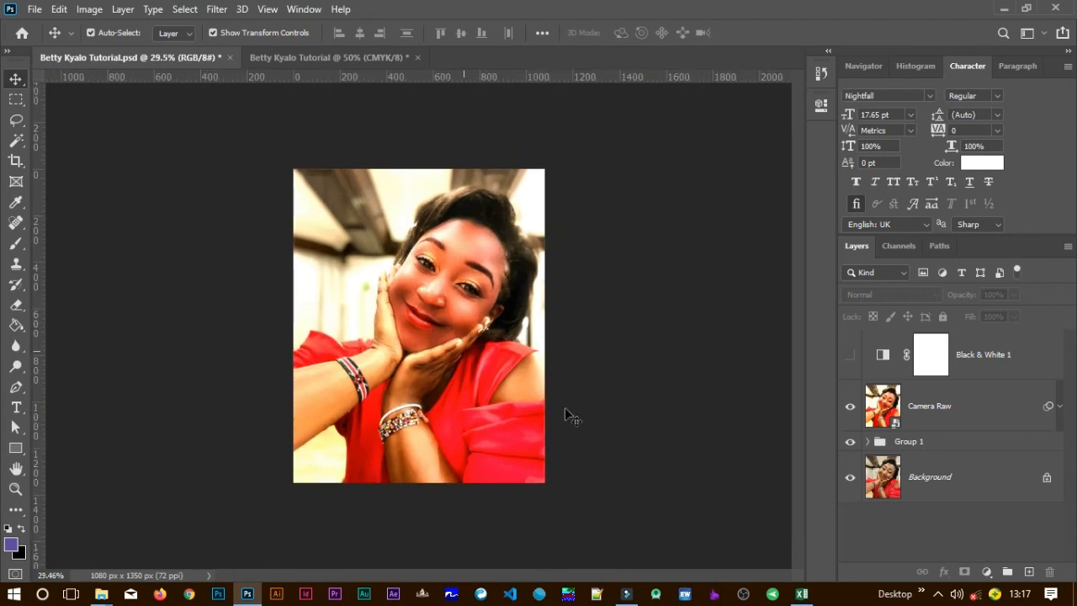
alt+click(850, 477)
alt+click(850, 477)
scroll(388, 195, up, 3)
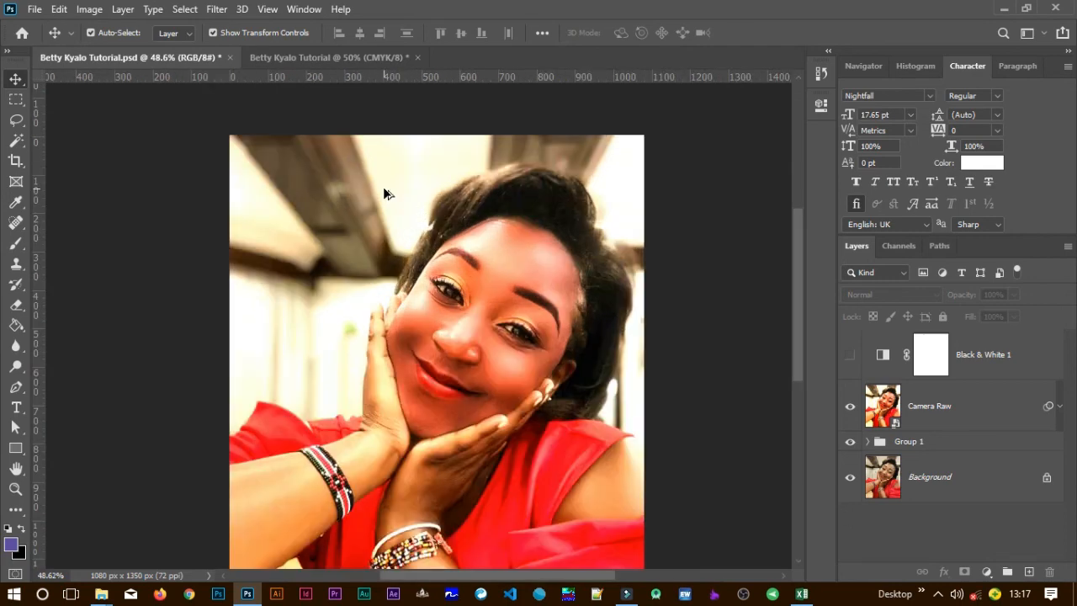
scroll(385, 193, down, 2)
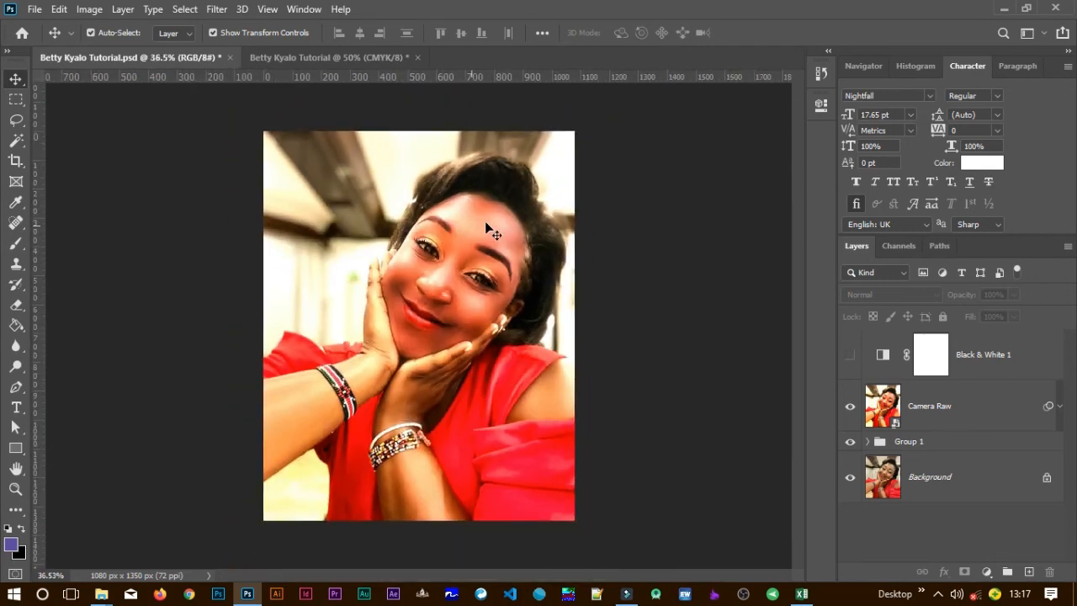
scroll(486, 224, up, 3)
scroll(486, 224, down, 3)
scroll(483, 222, up, 3)
scroll(484, 222, down, 3)
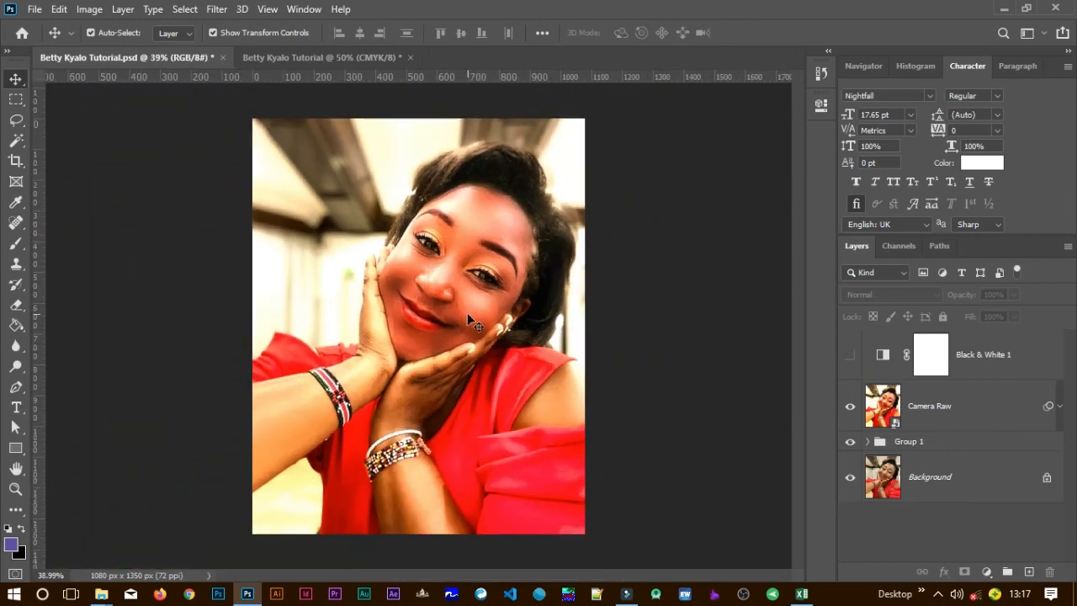